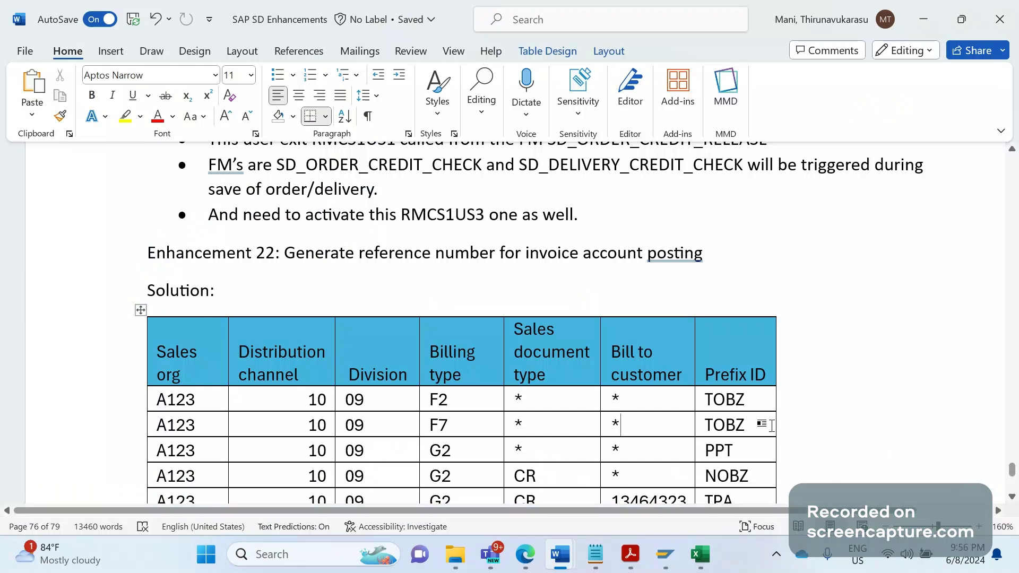
Switch from the Word document to SAP's General Table Display showing table BKPF
left_click(665, 554)
Start the delivery-to-billing copy control transaction /NVTF in SAP
left_click(684, 498)
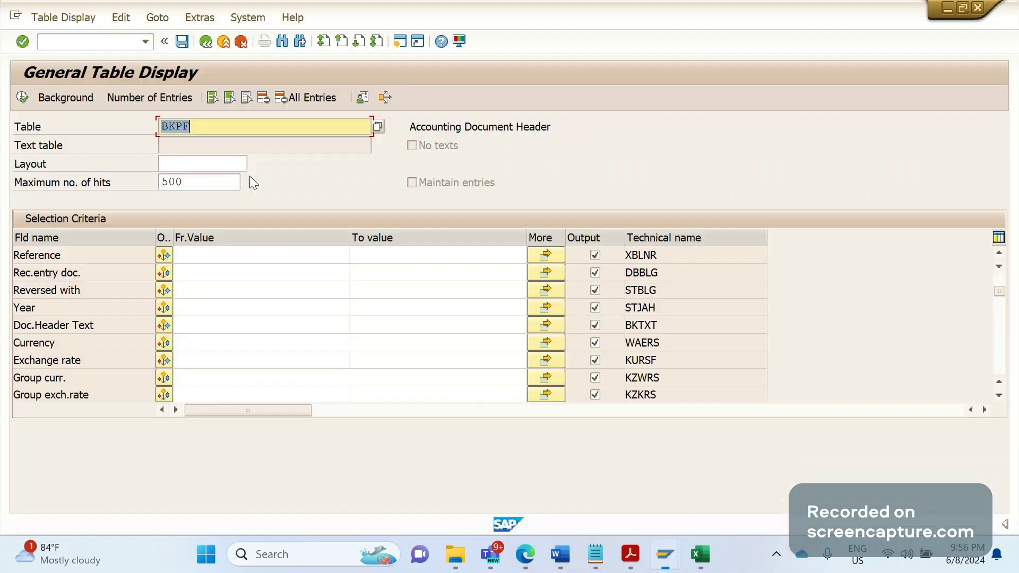
left_click(93, 43)
type("/NV")
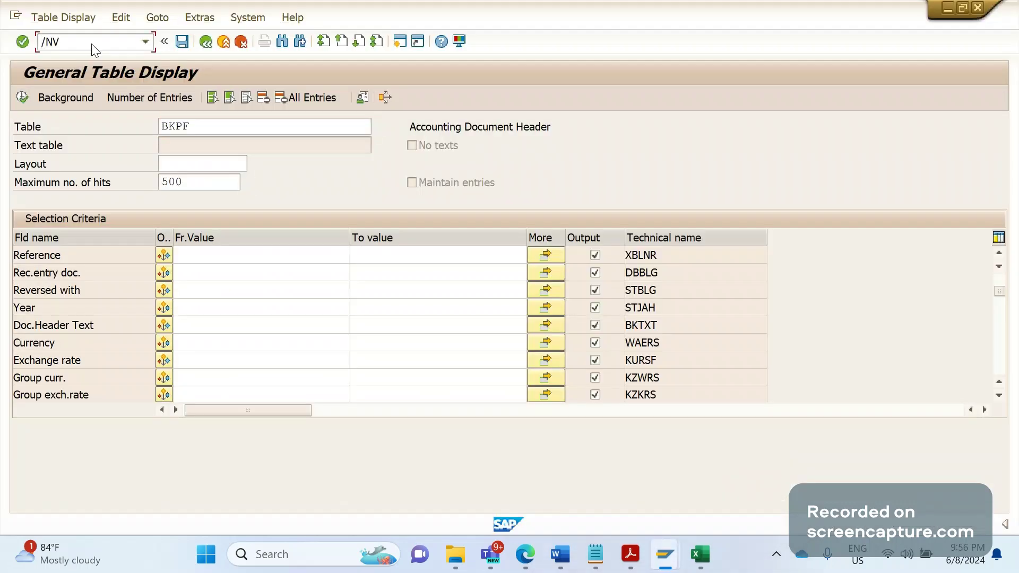
type("TF")
key("Return")
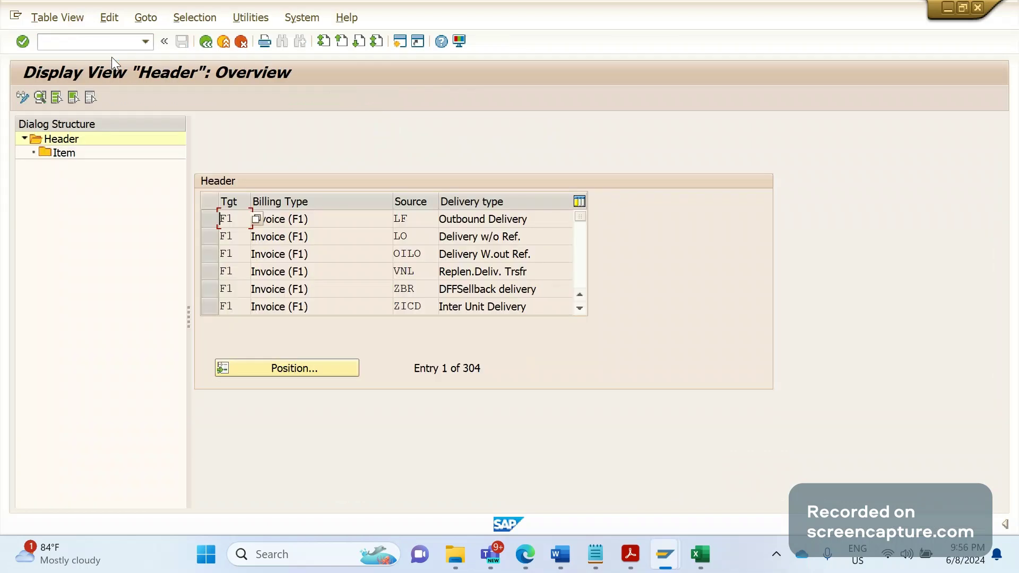
Position on the copy-control entry for billing type F2 and delivery type LF
left_click(258, 369)
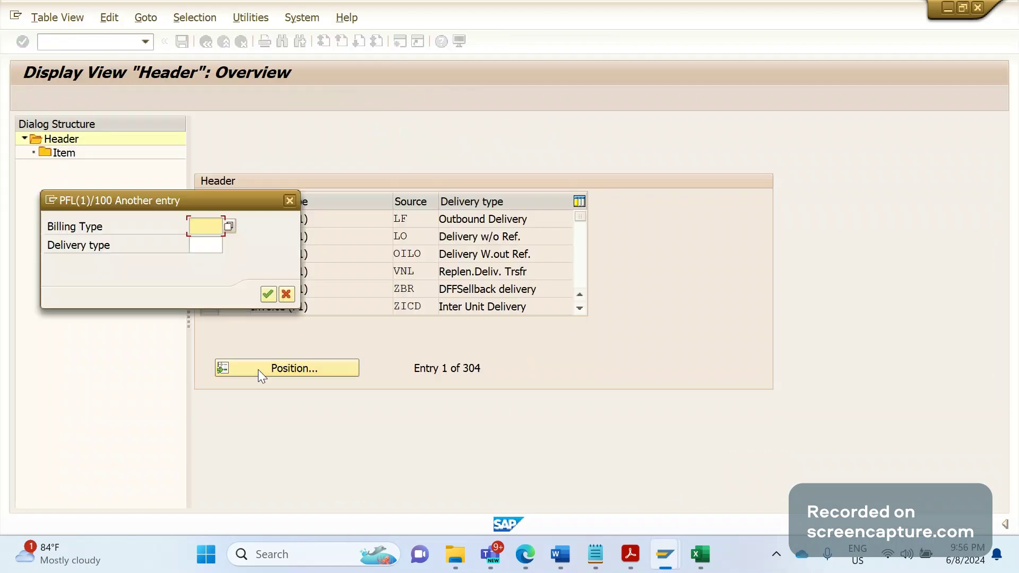
type("F2")
key("Tab")
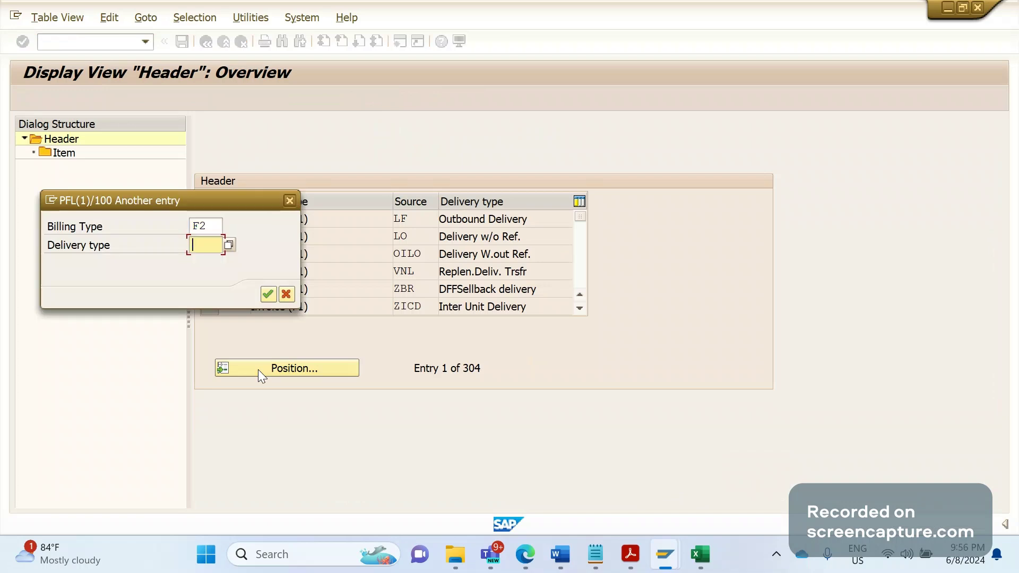
type("LF")
key("Return")
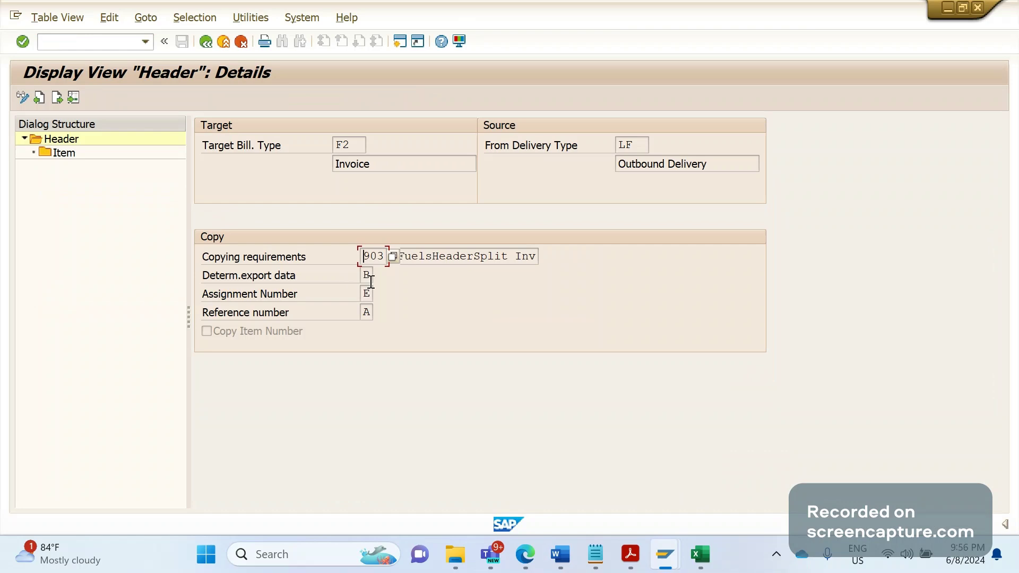
Show the F4 value list for the Reference number field, then create a new SAP session
left_click(372, 310)
left_click(377, 312)
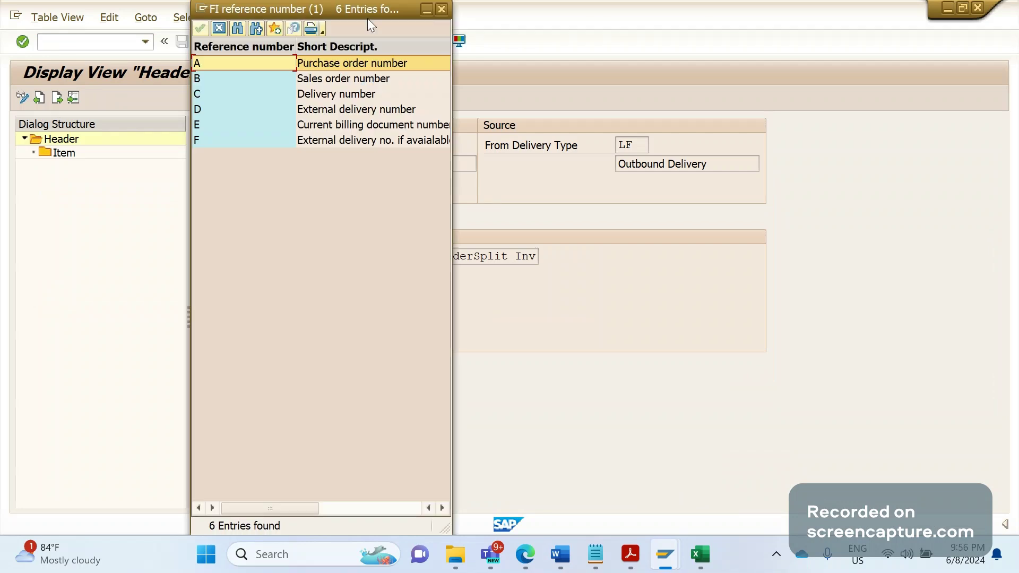
left_click_drag(367, 18, 564, 26)
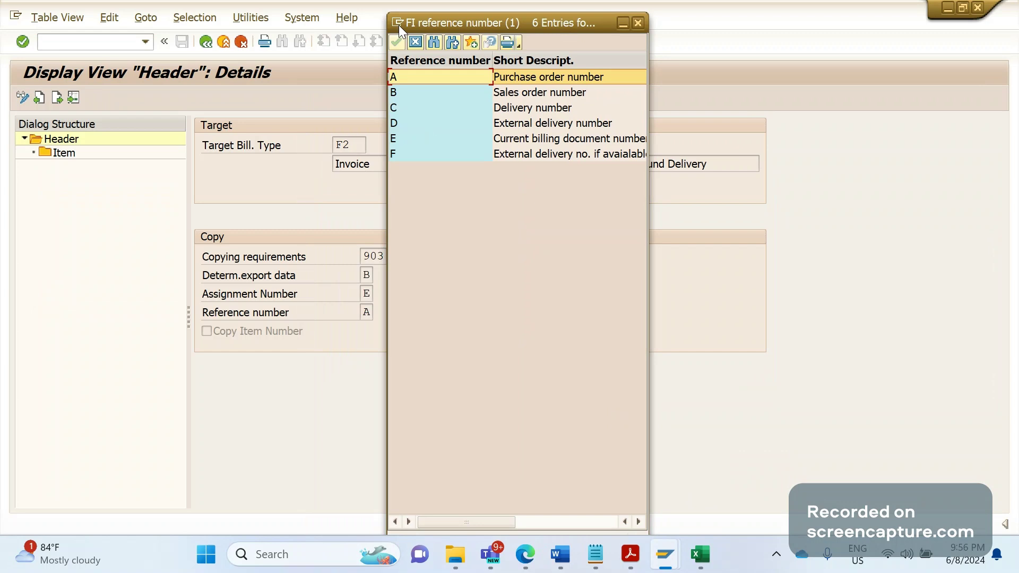
left_click(399, 25)
left_click(452, 134)
Run SE16N and load the selection fields of table BKPF
type("S")
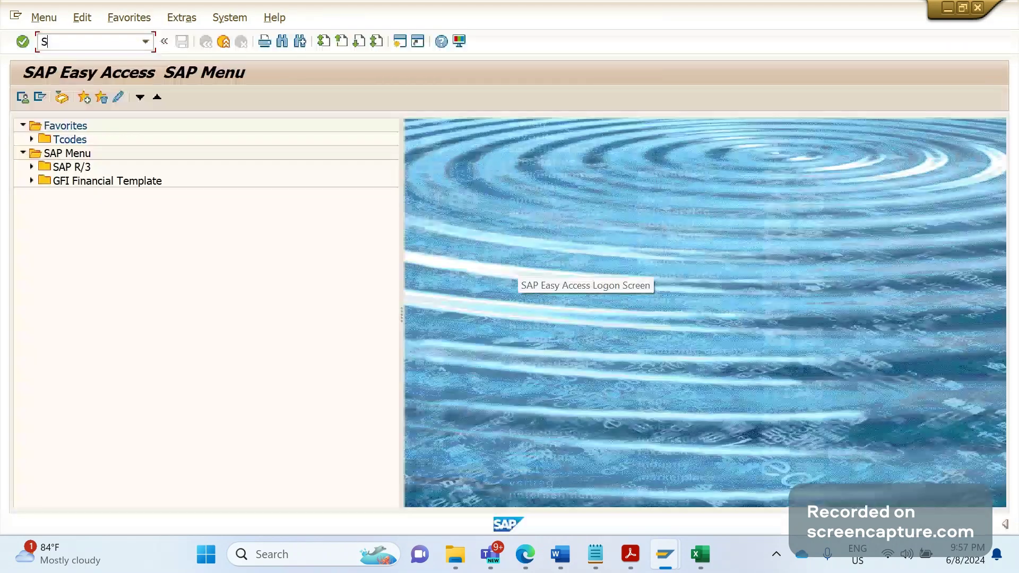
type("E1")
key("Return")
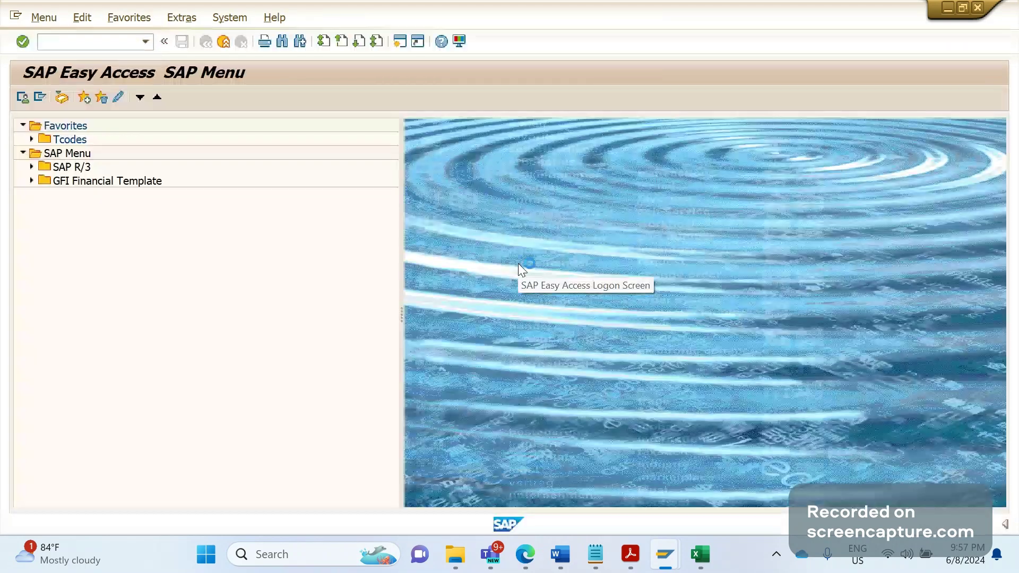
type("B")
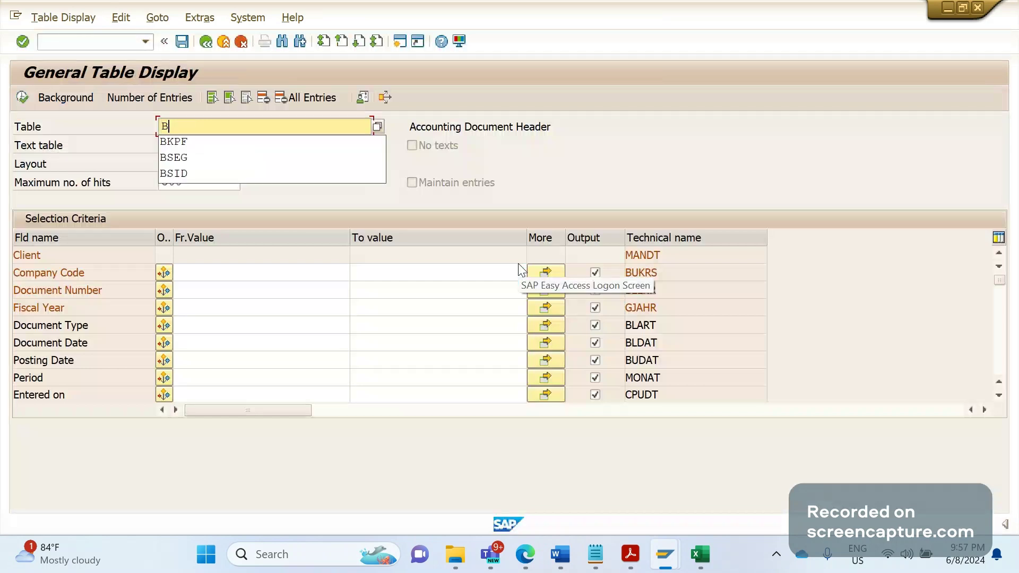
key("Down")
key("Return")
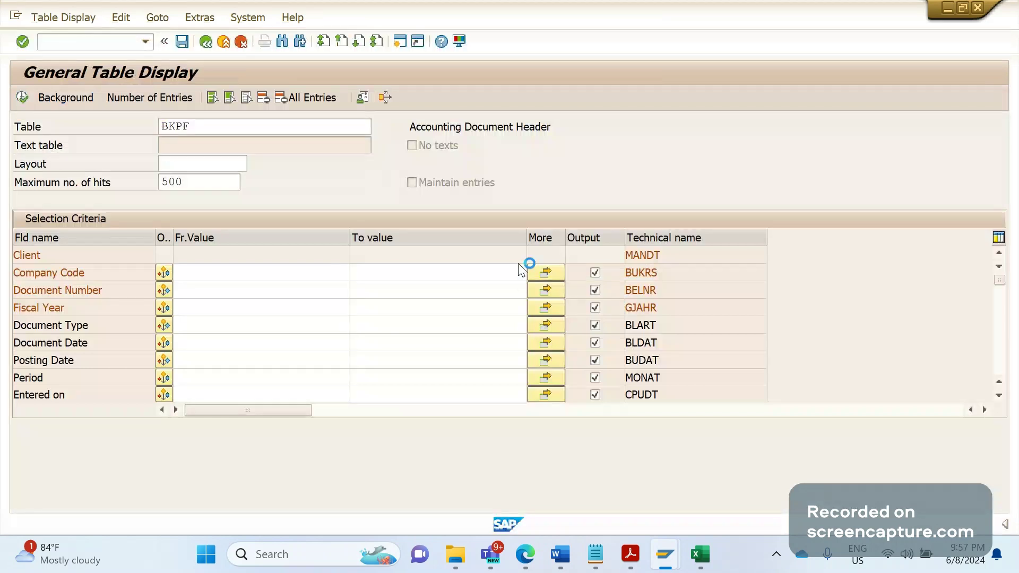
Find the field XBLNR in BKPF and point out its Reference description
key("ctrl+f")
type("XB")
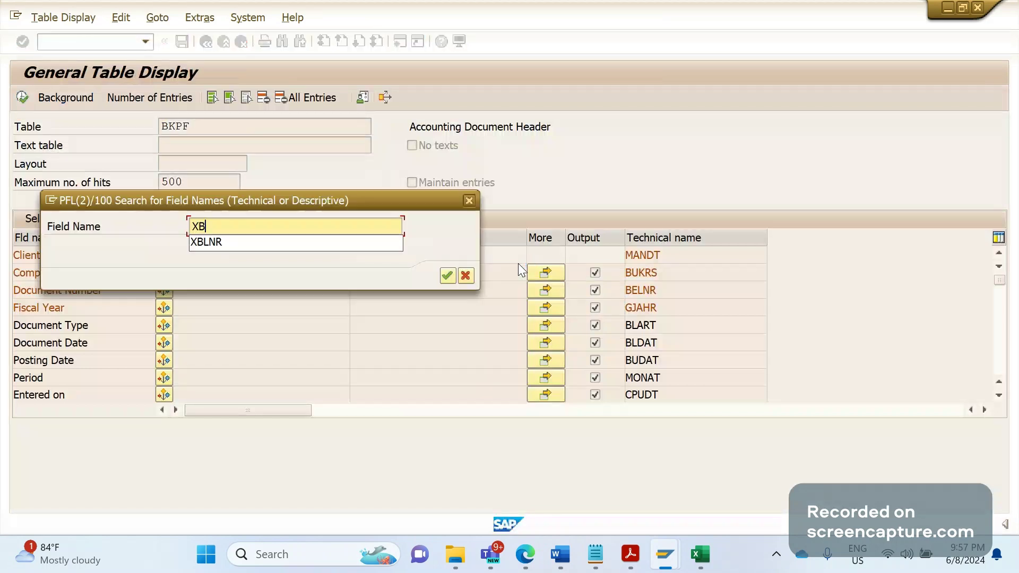
key("Down")
key("Return")
key("Return")
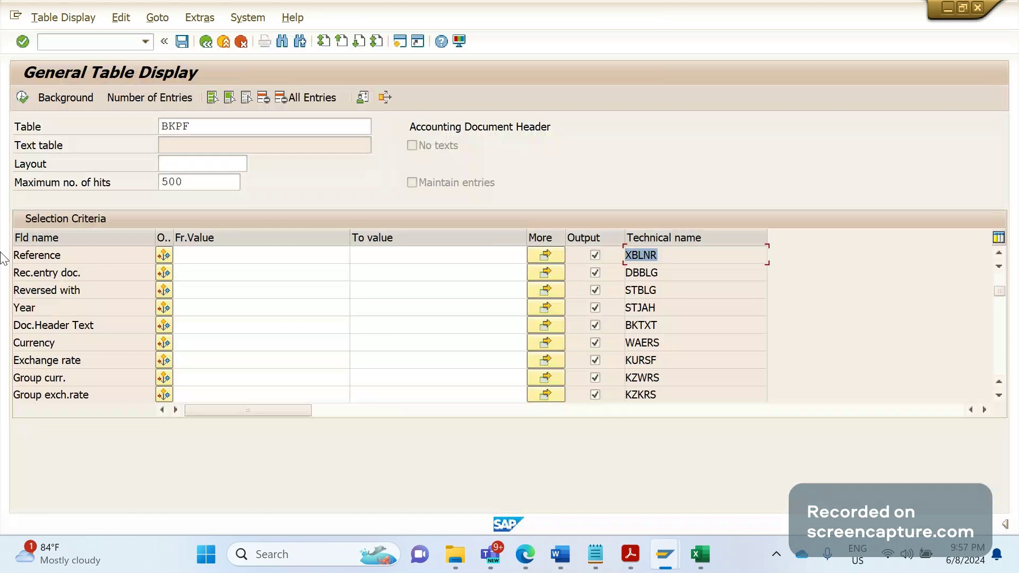
key("Tab")
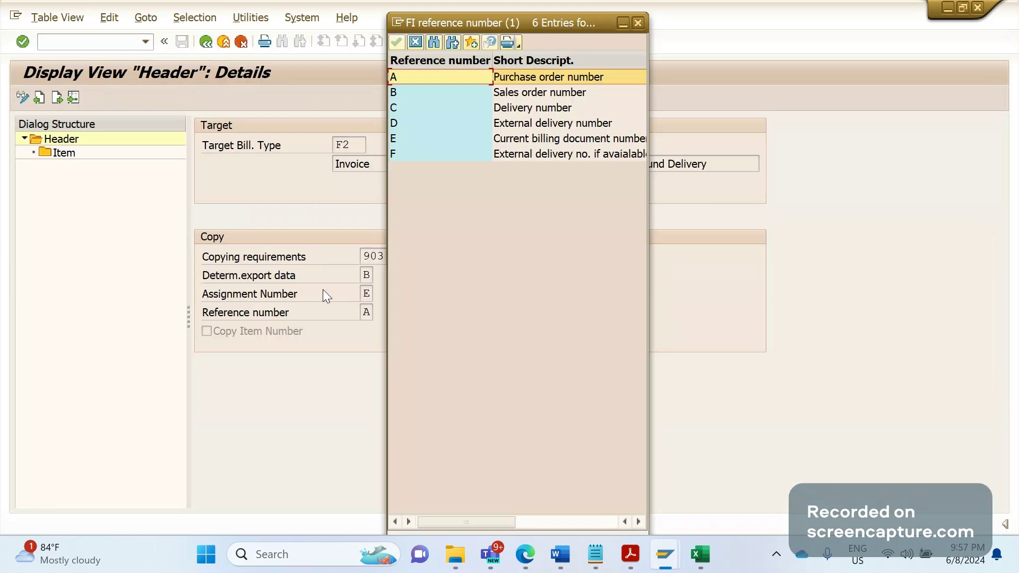
Select the Reference number field on the F2/LF copy-control header
left_click(307, 314)
Switch to the second session and replace table BKPF with billing header table VBRK
key("alt+Tab")
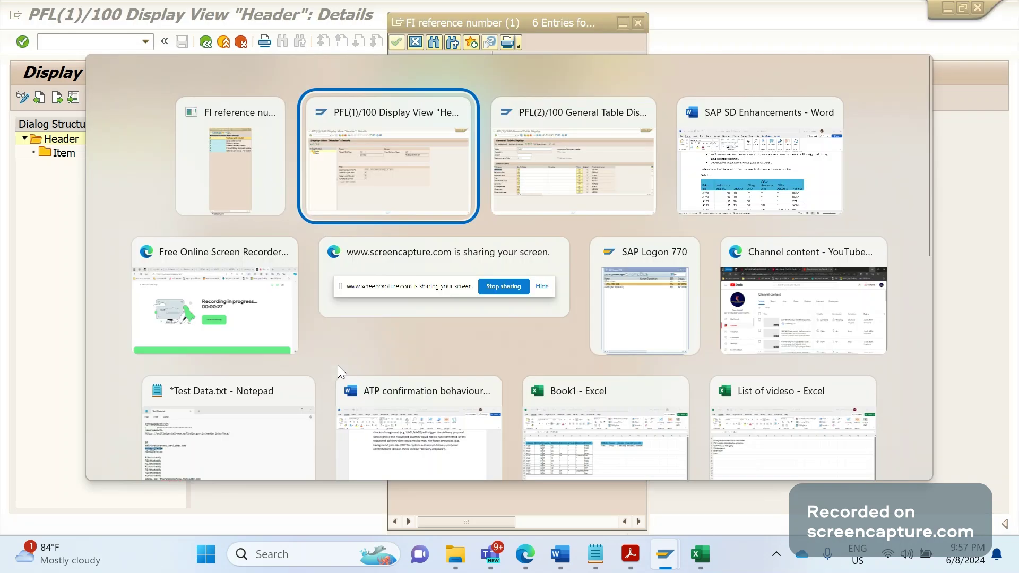
key("alt+Tab")
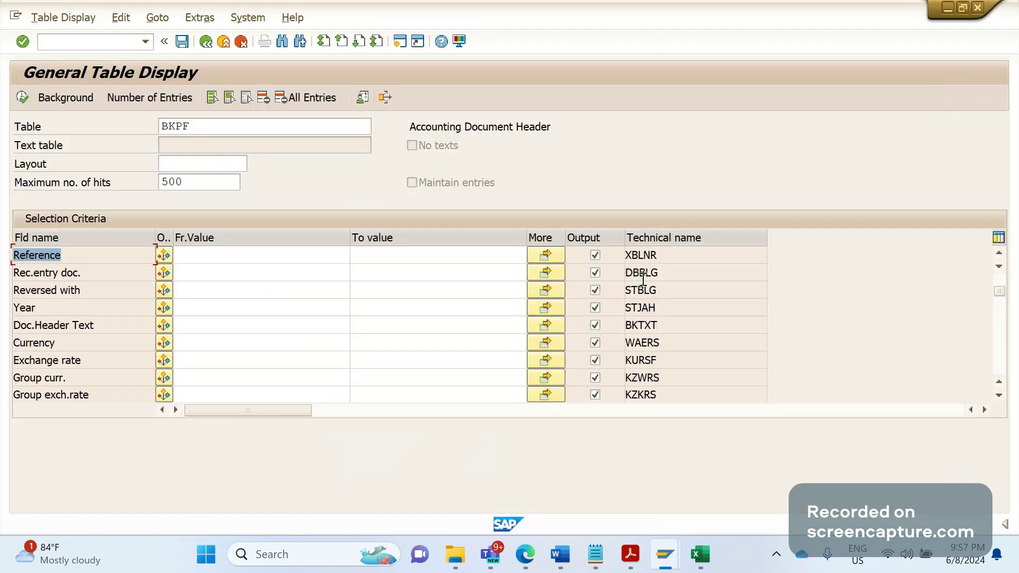
double_click(210, 132)
type("V")
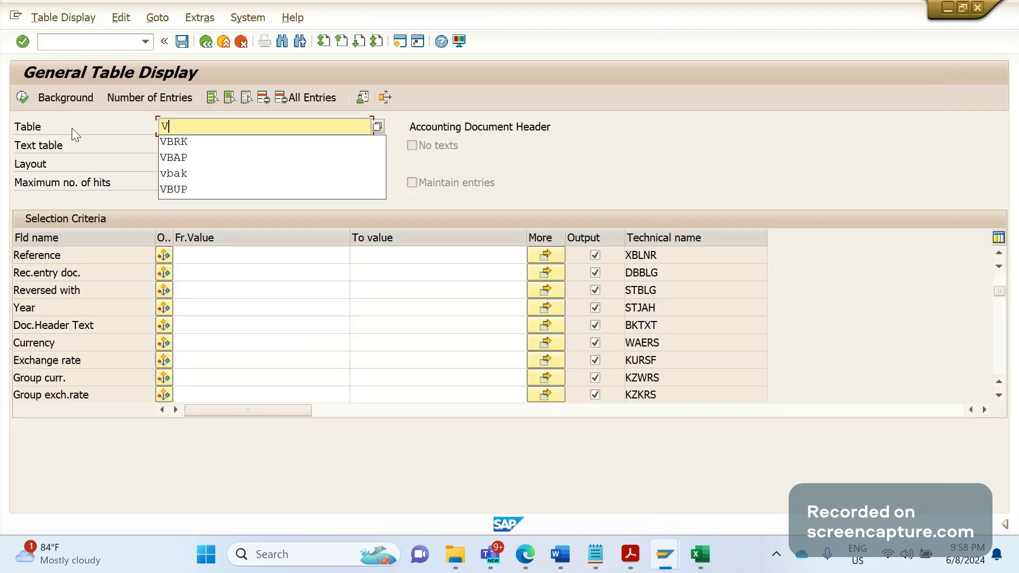
type("BRK")
key("Return")
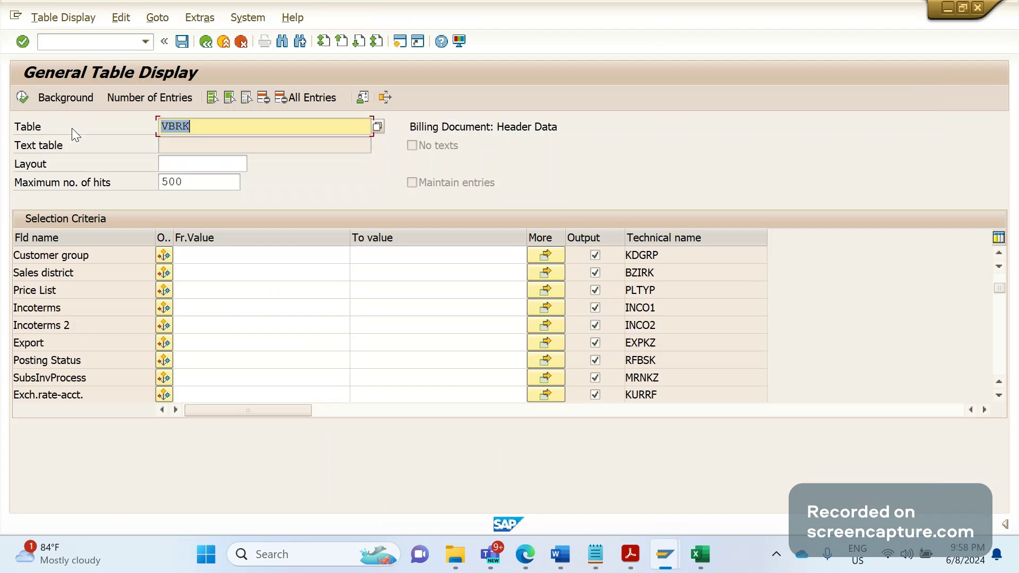
Search VBRK's fields for XBLNR, correcting the mistyped XBLR search
key("ctrl+f")
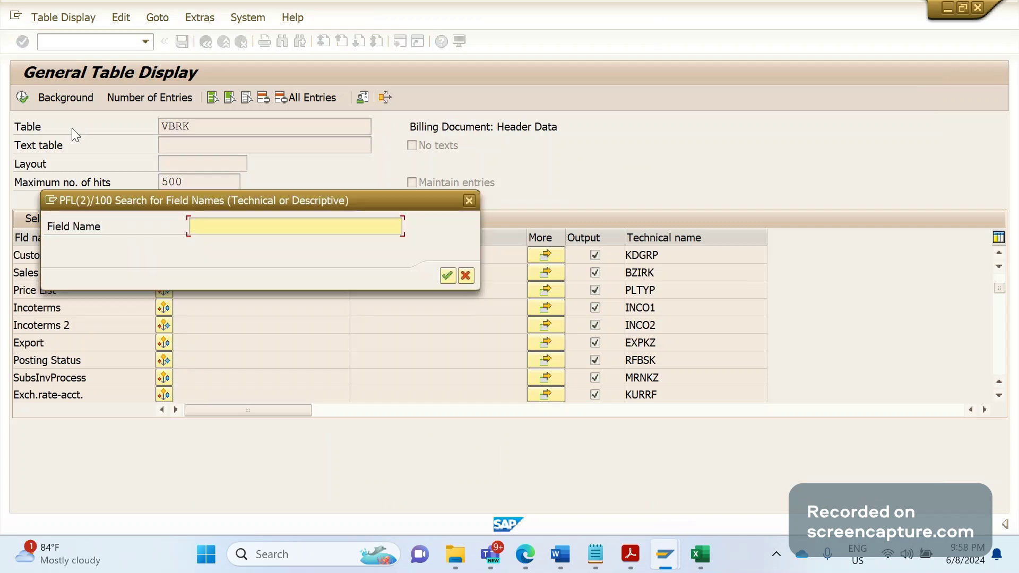
type("XBLR")
key("Return")
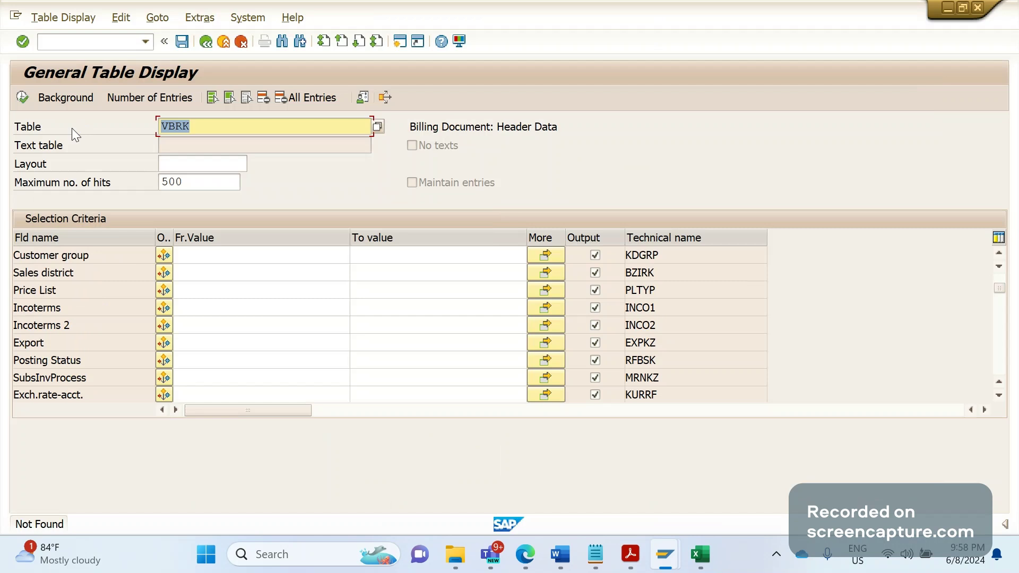
key("ctrl+f")
type("XBL")
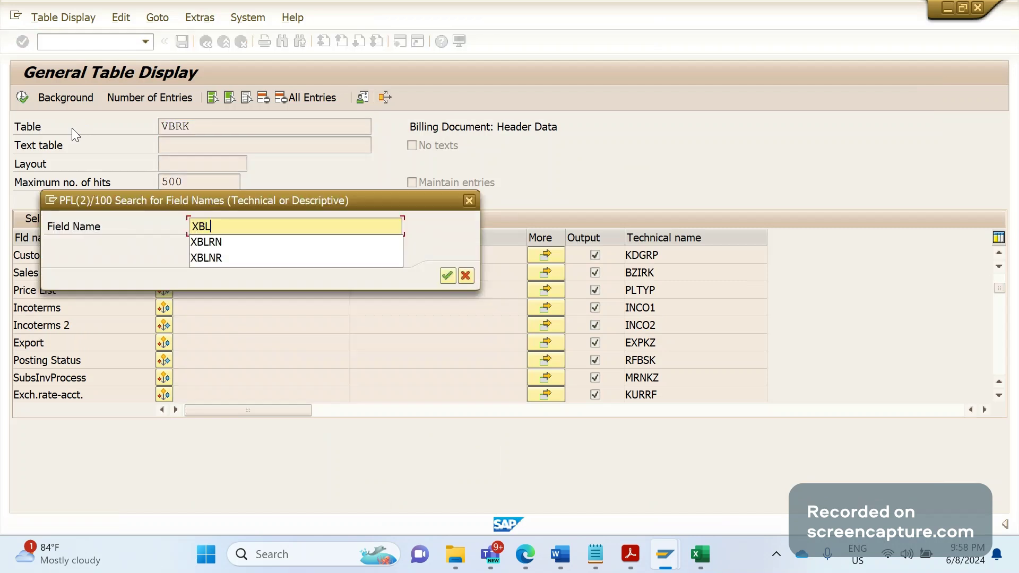
key("Down")
key("Down")
key("Return")
key("Return")
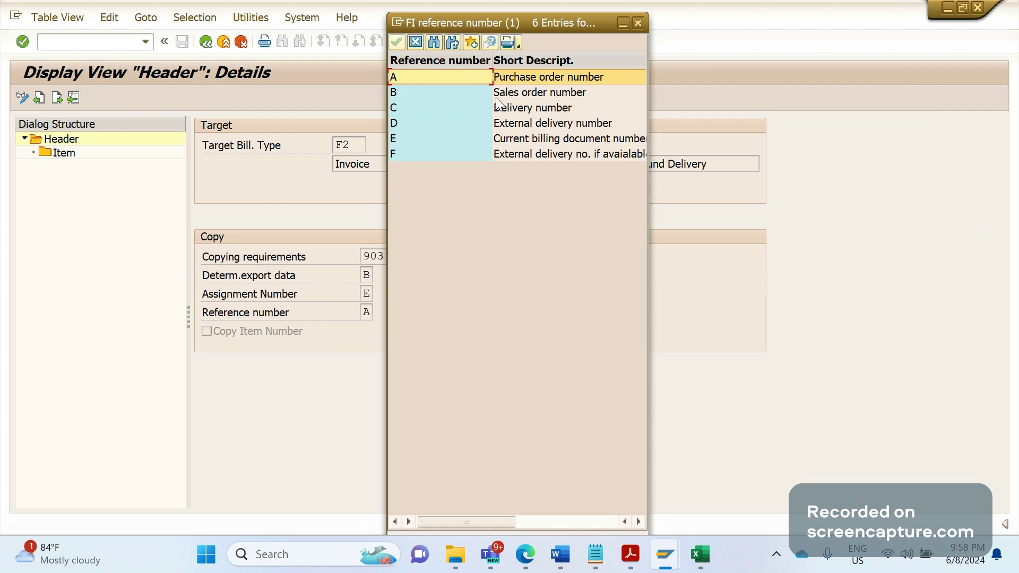
Point out reference options B Sales order number, C Delivery number and D External delivery number
left_click(495, 95)
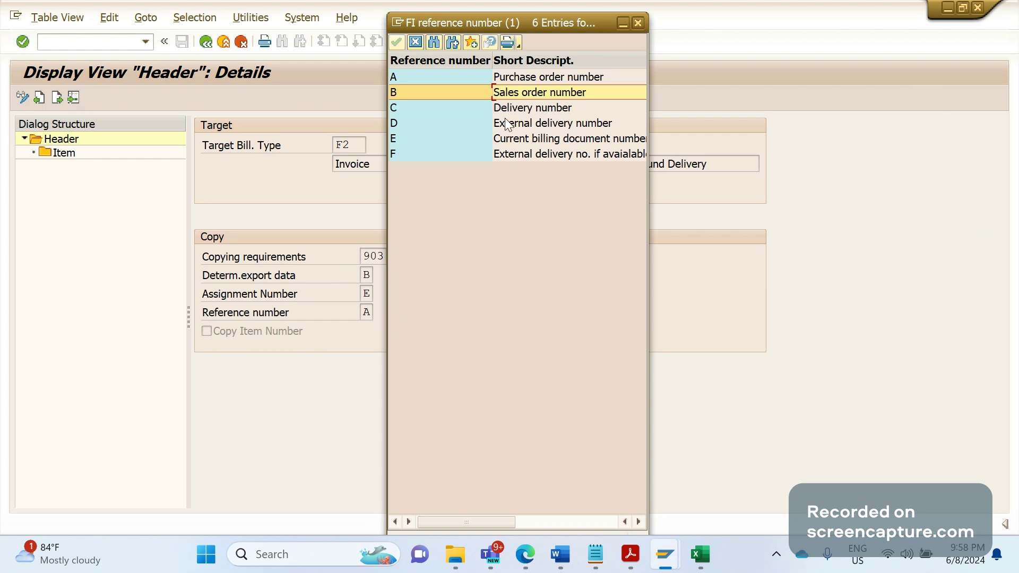
left_click(510, 111)
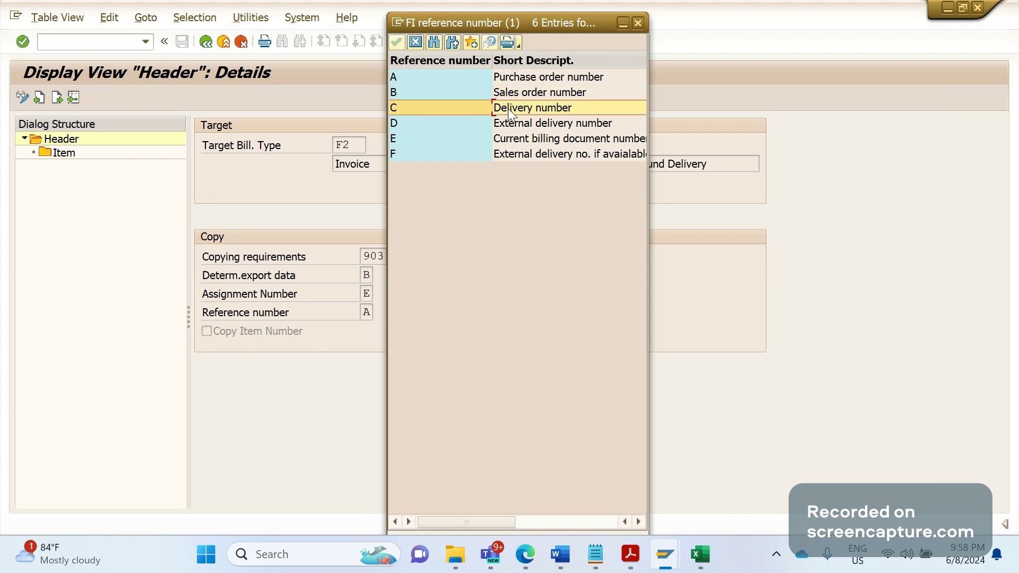
left_click(508, 126)
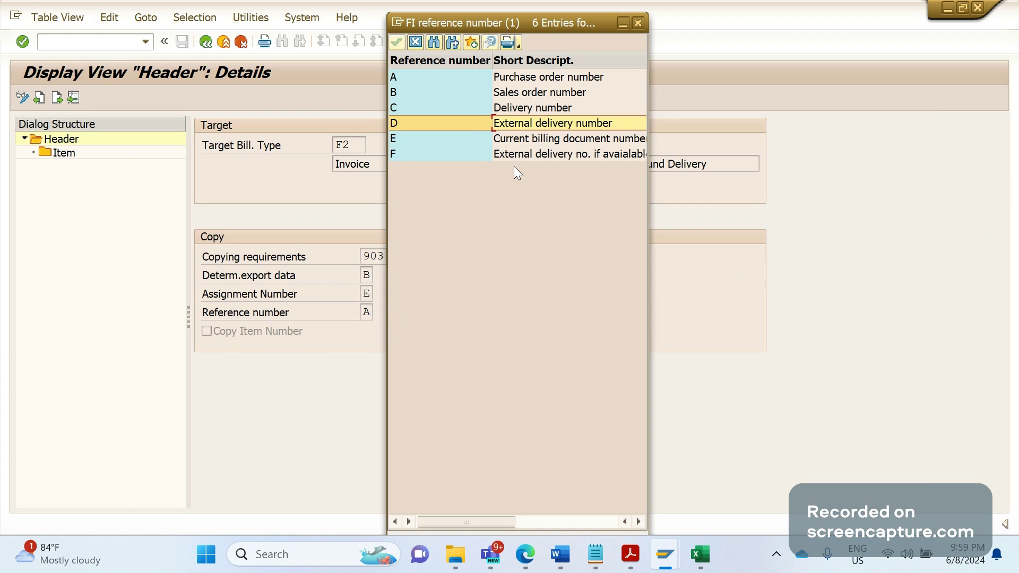
Close the reference number options list and return to the SAP SD Enhancements document
left_click(638, 23)
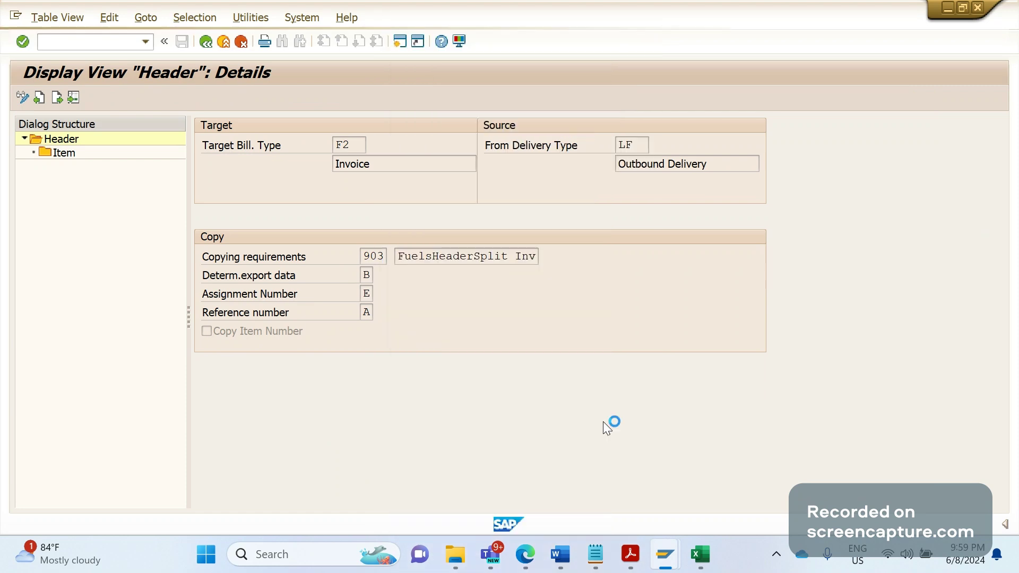
mouse_move(561, 554)
left_click(657, 500)
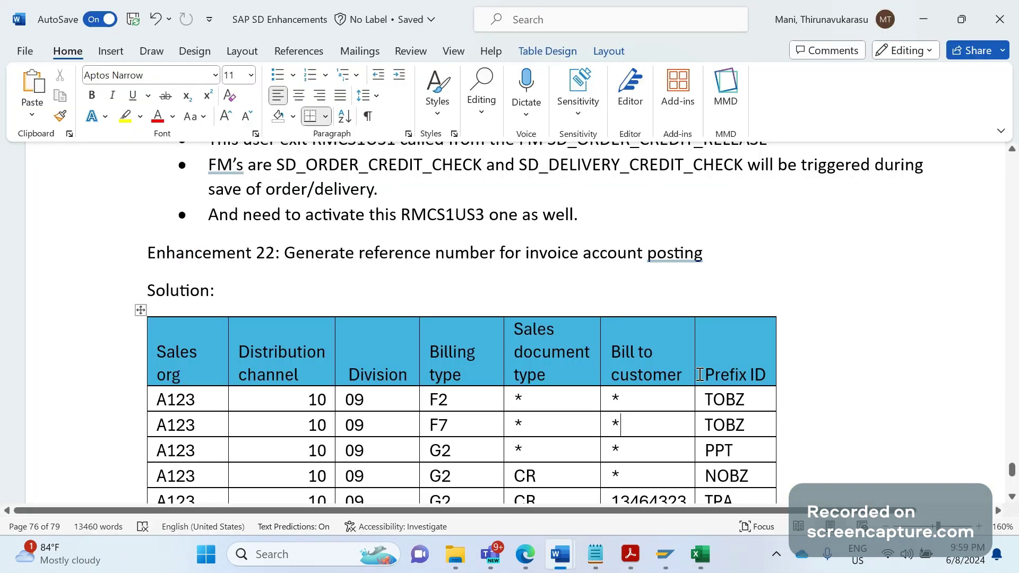
Undo the last heading edit and place the cursor after 'posting' in the Enhancement 22 heading
left_click(856, 330)
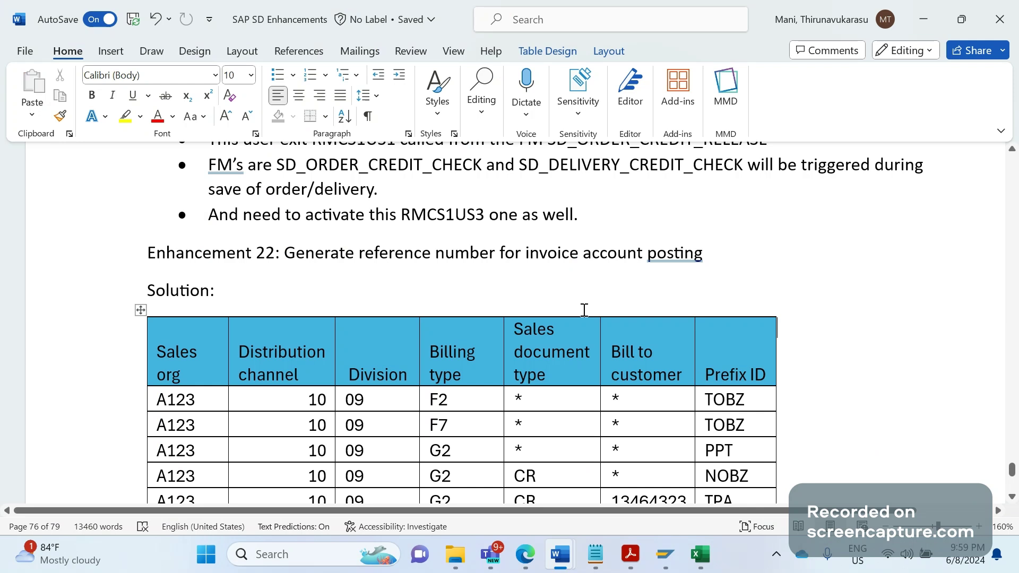
double_click(704, 253)
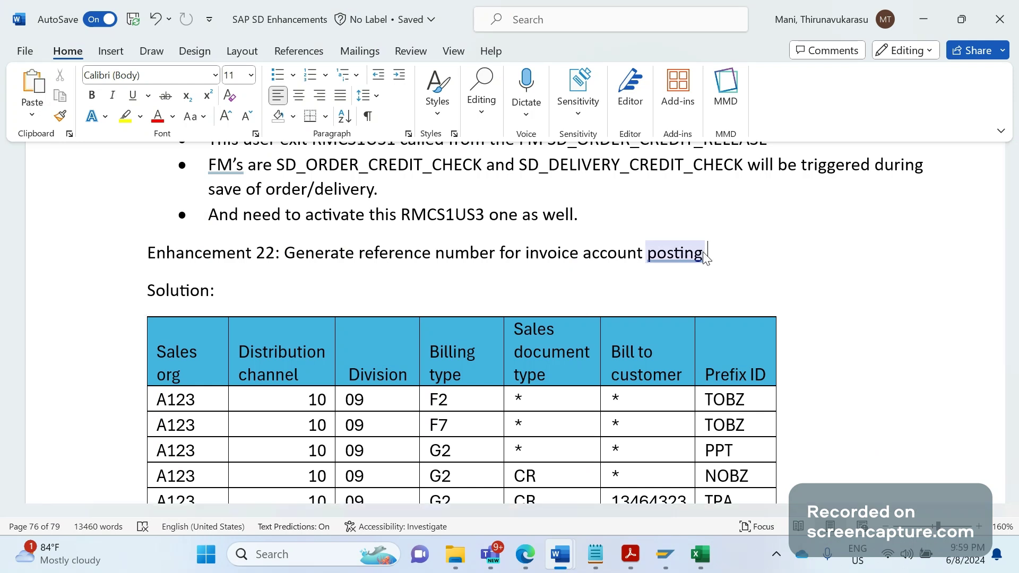
key("ctrl+z")
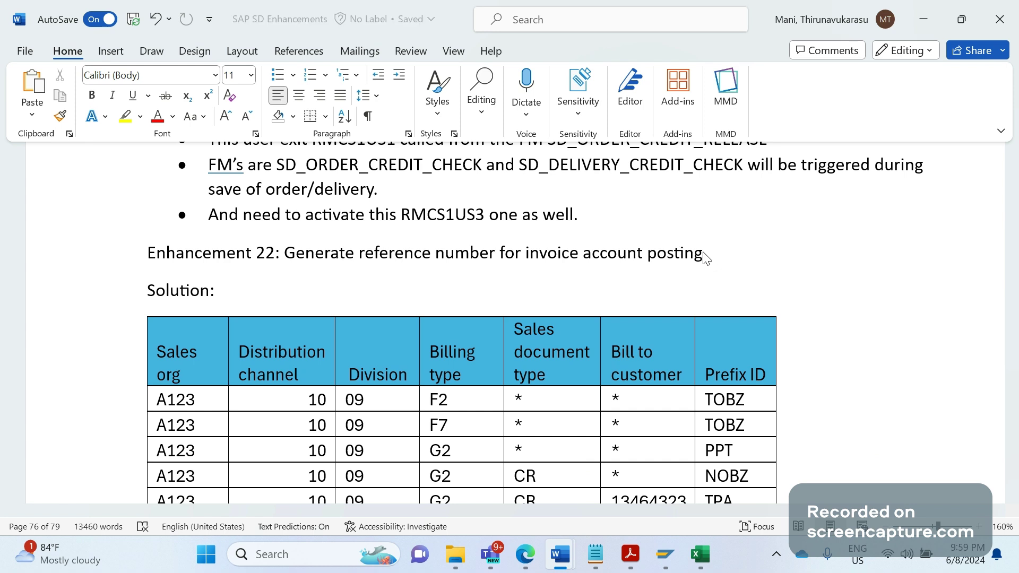
left_click(705, 257)
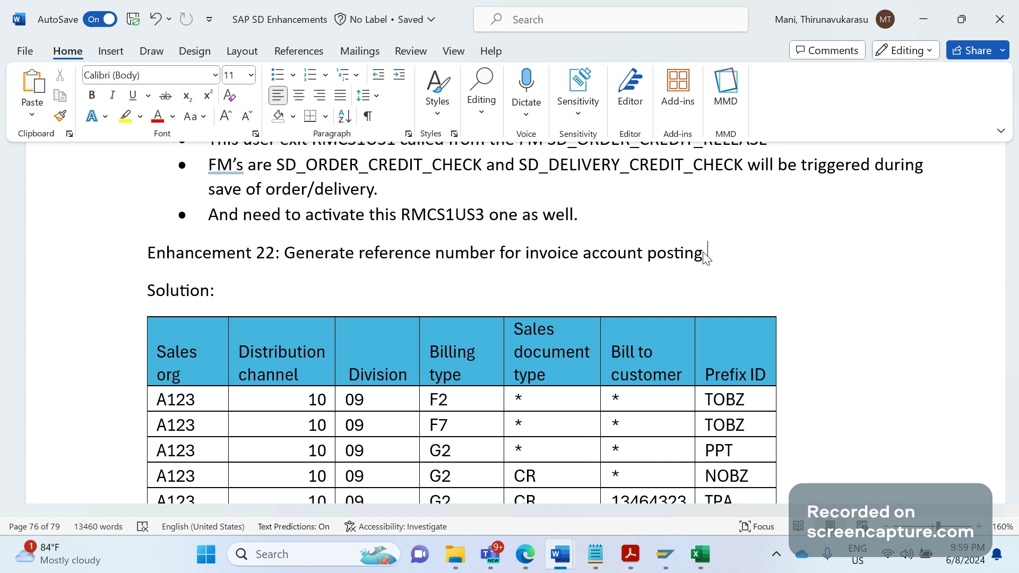
Add a period after 'posting', then type 'Invoice number 1-XBLNR = TOBZ3456, Invoice number 2-XBLNR = TOBZ3457' under Solution
type(".")
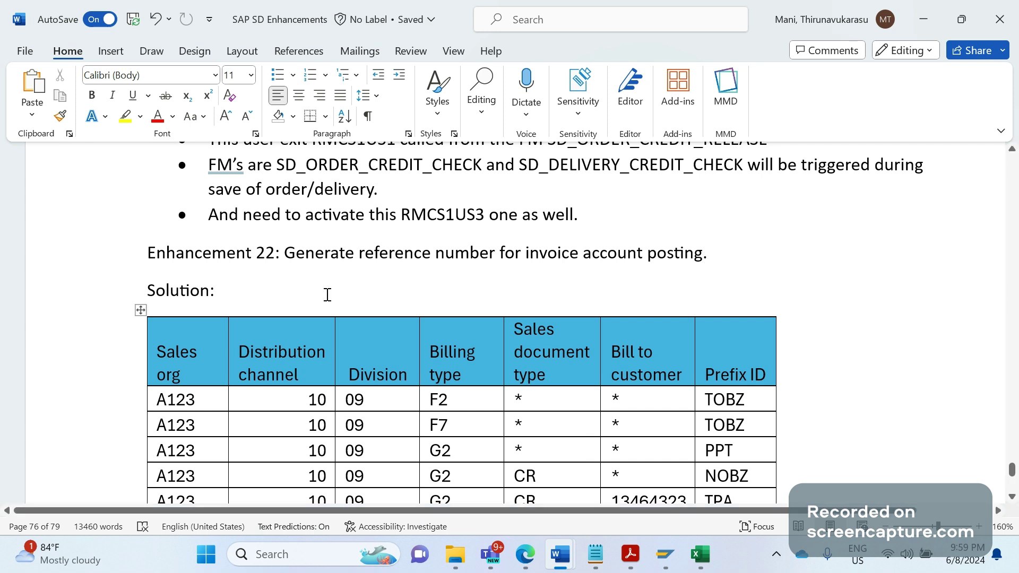
left_click(287, 290)
key("Return")
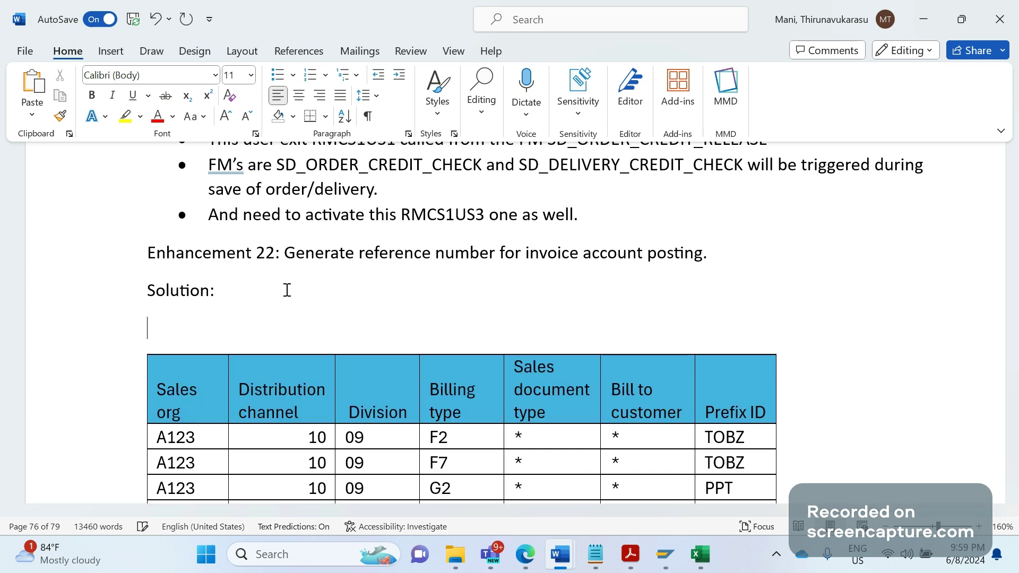
type("Inoi")
key("BackSpace")
key("BackSpace")
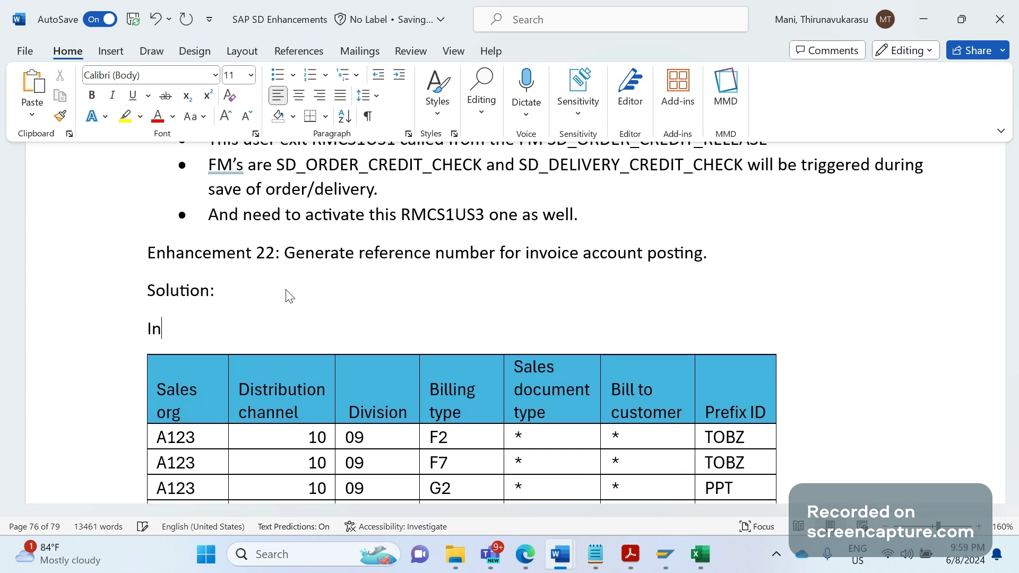
type("voice number 1:")
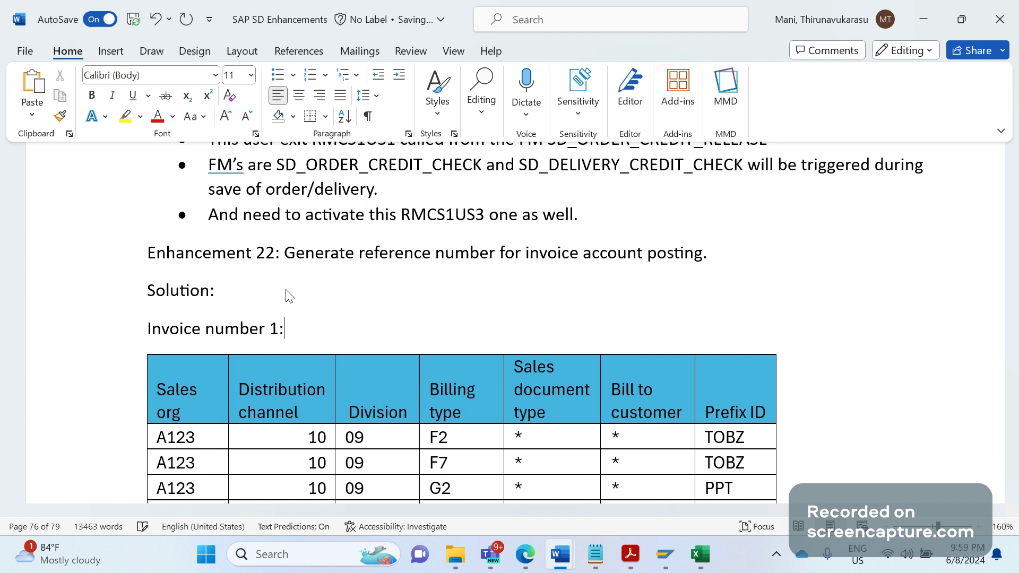
key("BackSpace")
type("-XBLNR = ")
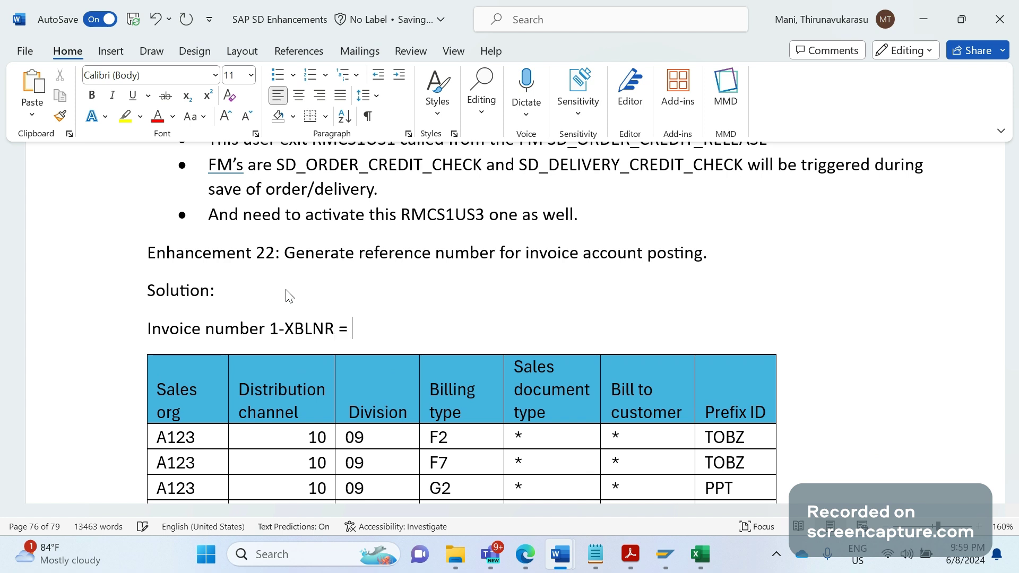
type("to")
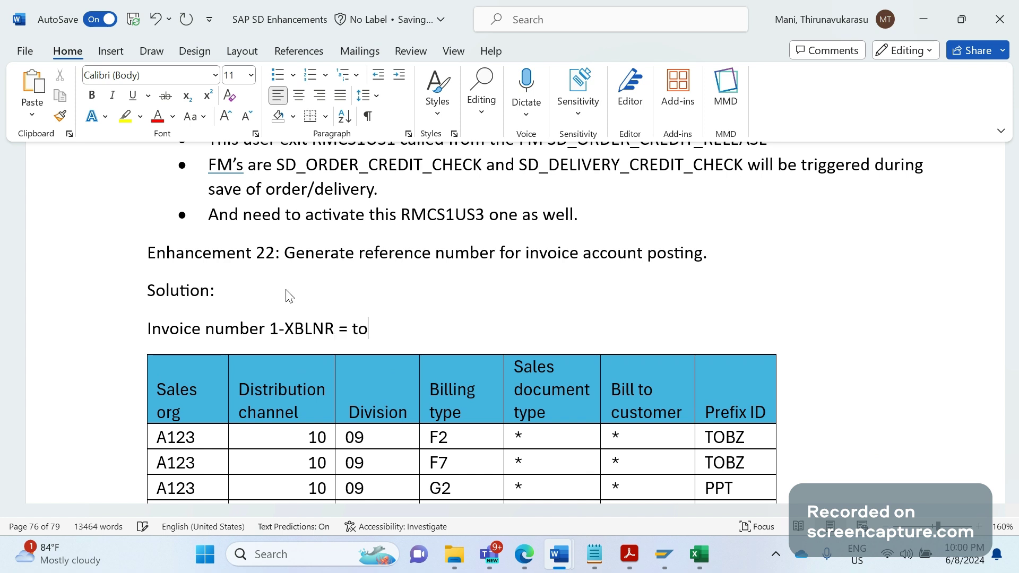
key("BackSpace")
key("BackSpace")
key("BackSpace")
type("TO")
key("BackSpace")
key("BackSpace")
type("TOBZ345")
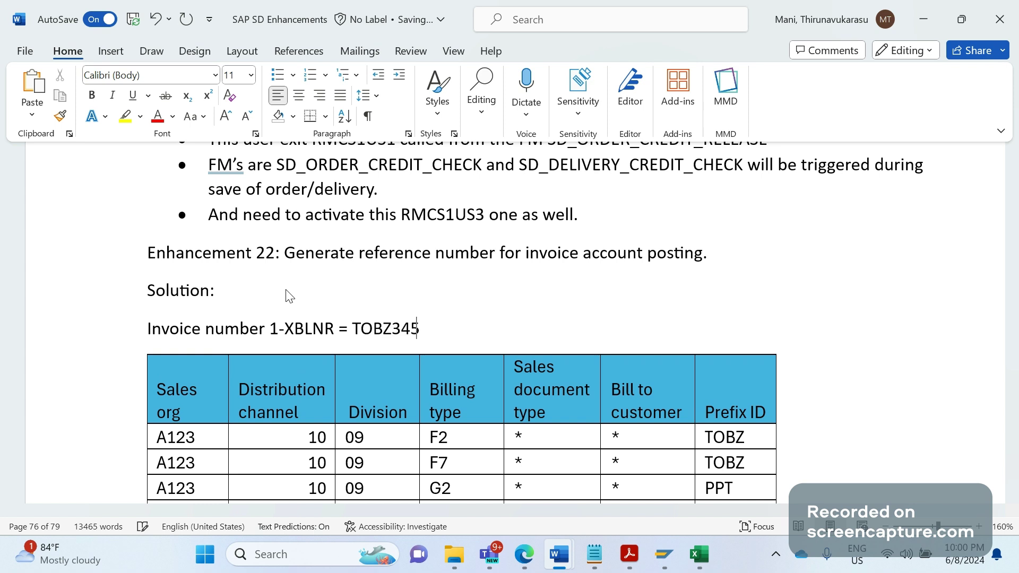
type("6, Invoice number 2")
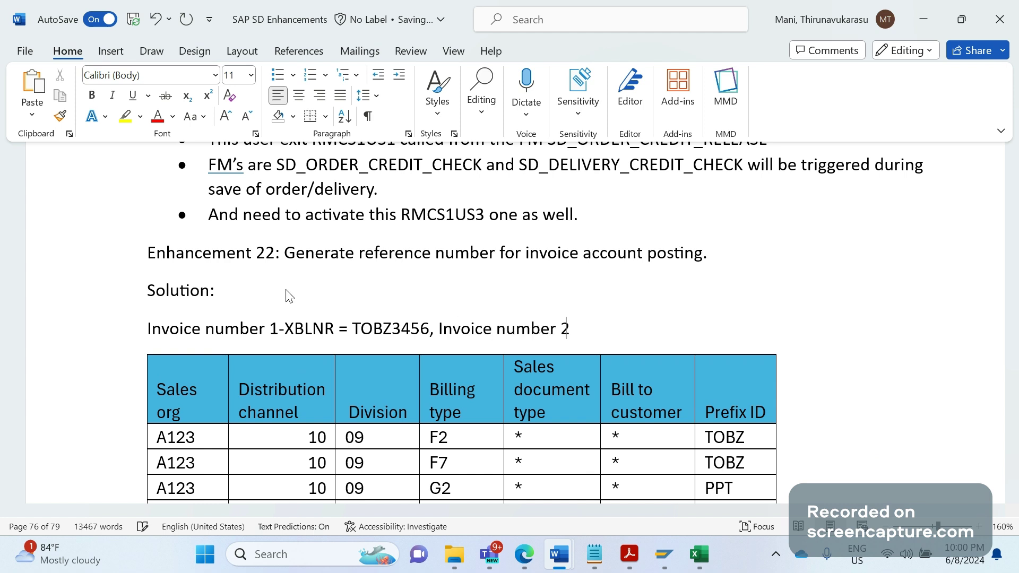
type("-XBLNR = TOBZ")
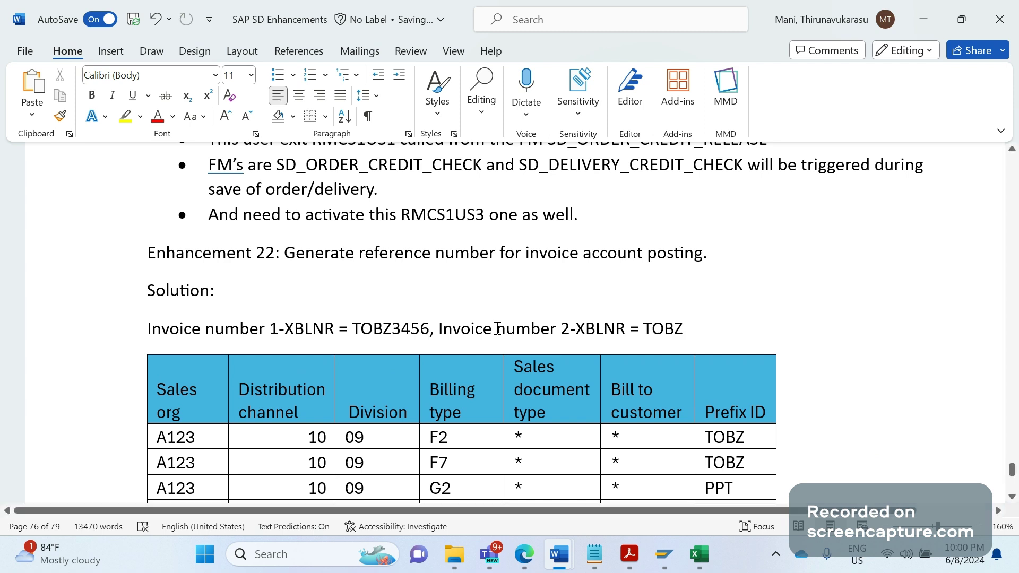
type("3")
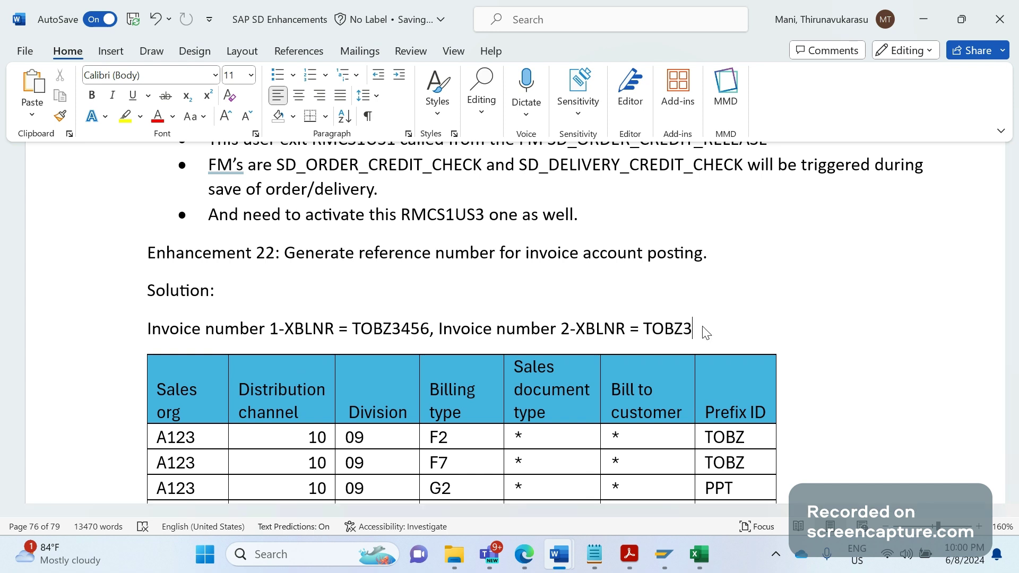
type("457")
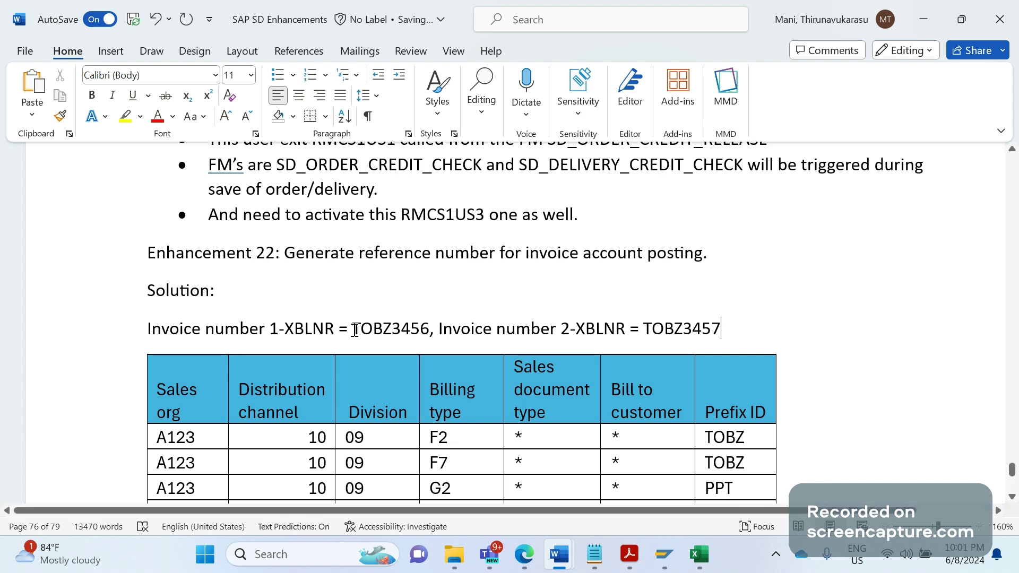
Highlight the TOBZ3456 reference twice while explaining it
left_click_drag(354, 329, 410, 331)
left_click(433, 340)
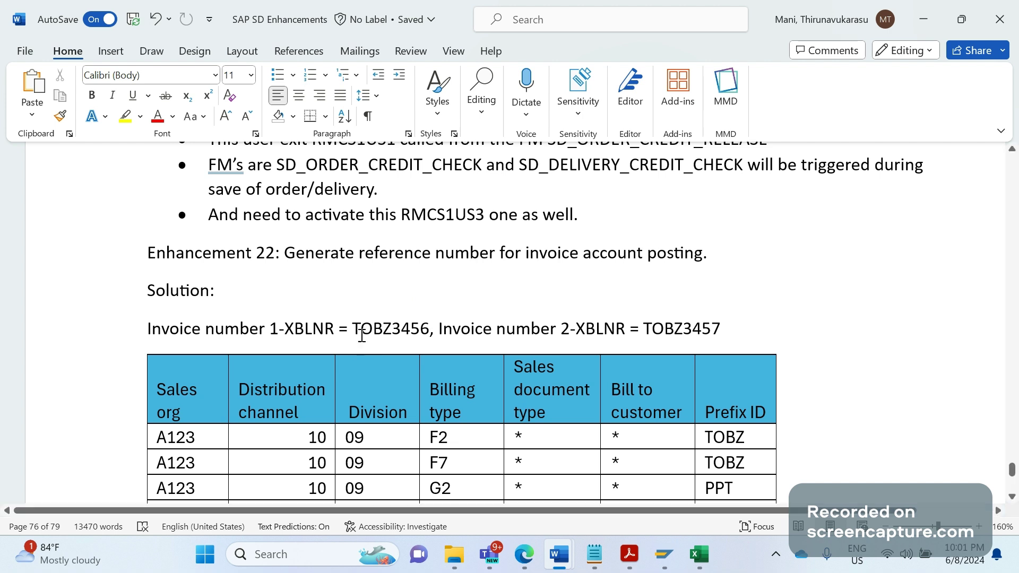
left_click_drag(355, 328, 424, 331)
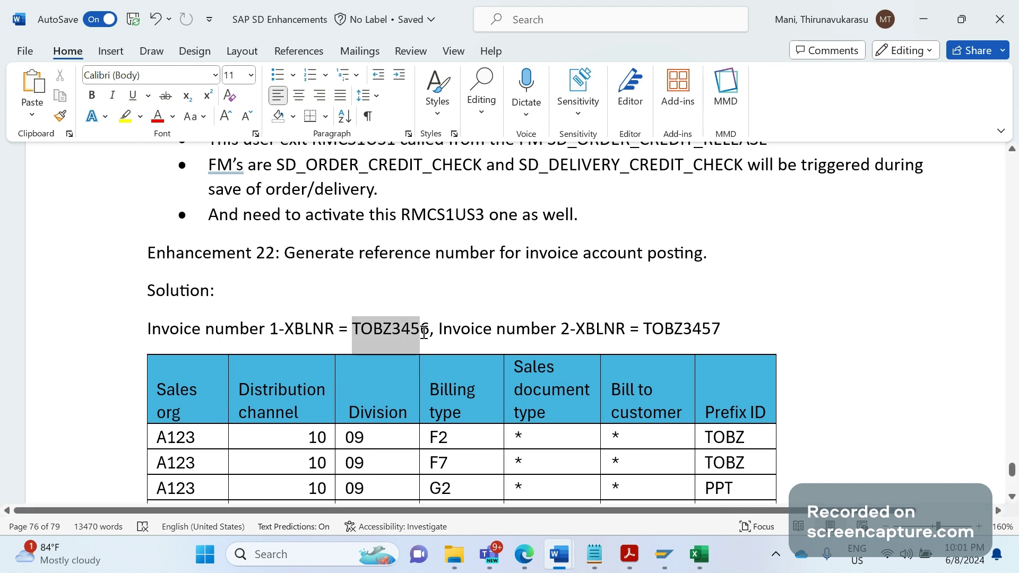
left_click(434, 351)
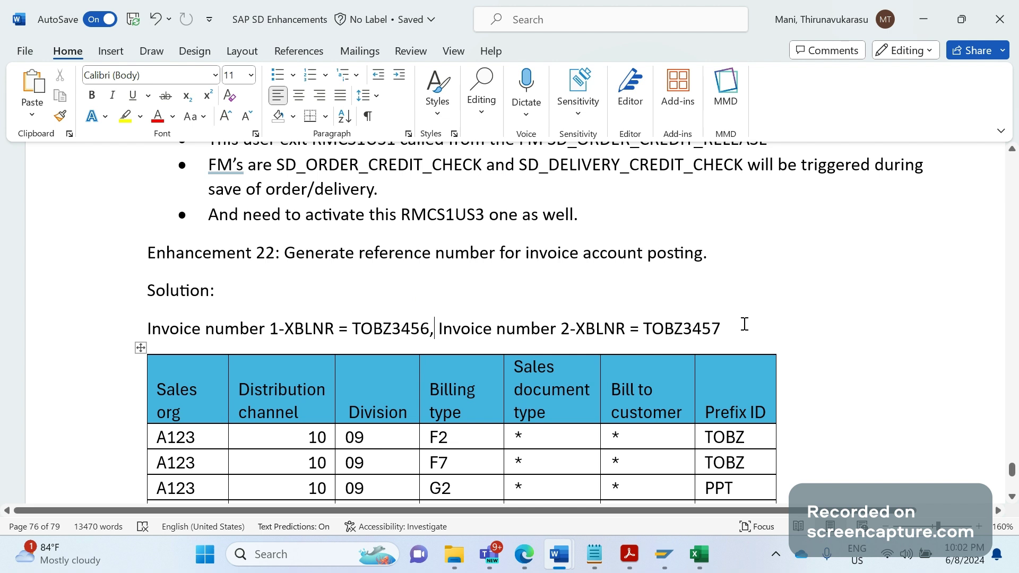
key("ctrl+z")
key("ctrl+v")
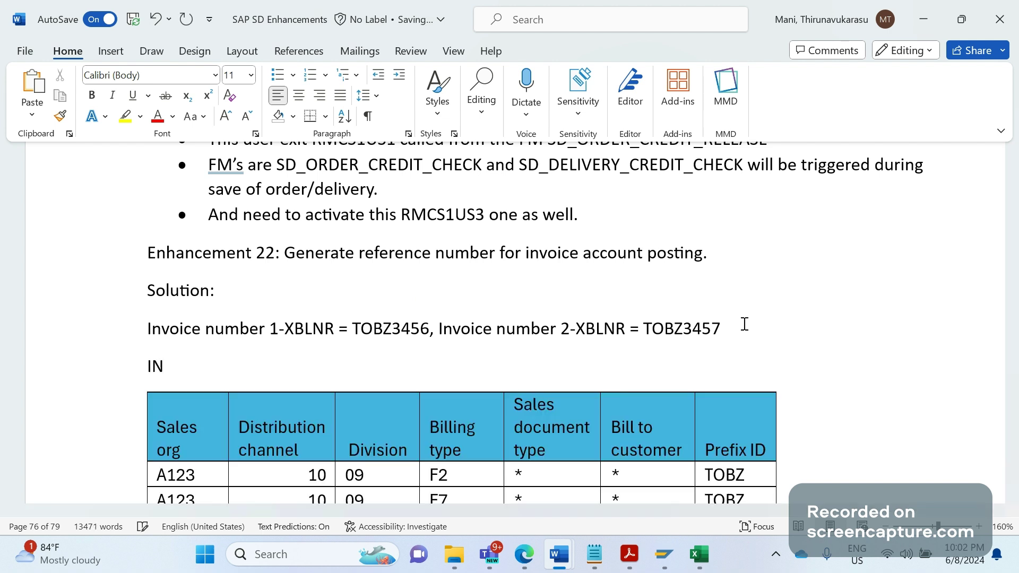
key("BackSpace")
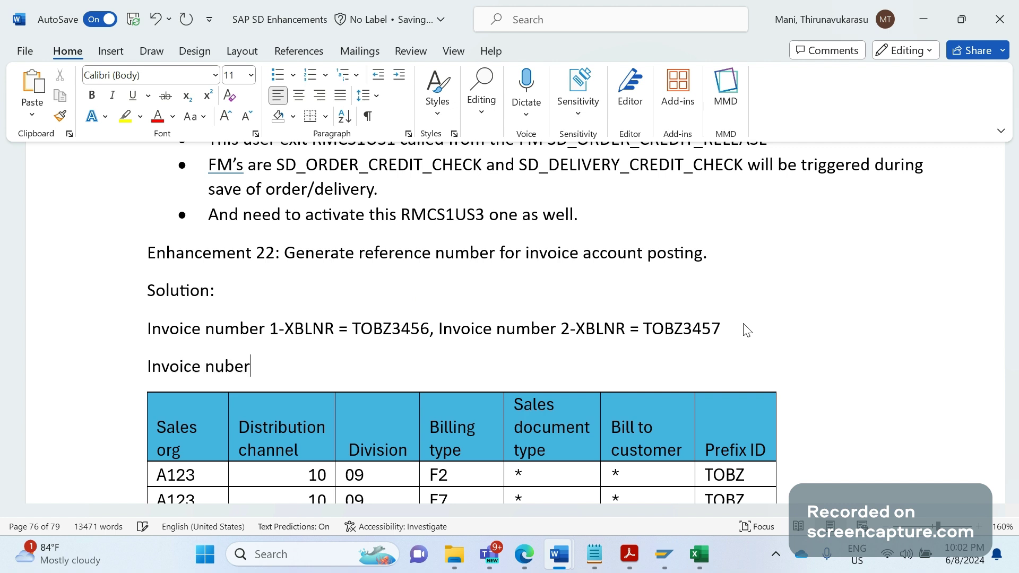
key("BackSpace")
key("BackSpace")
key("BackSpace")
key("BackSpace")
key("BackSpace")
key("BackSpace")
key("BackSpace")
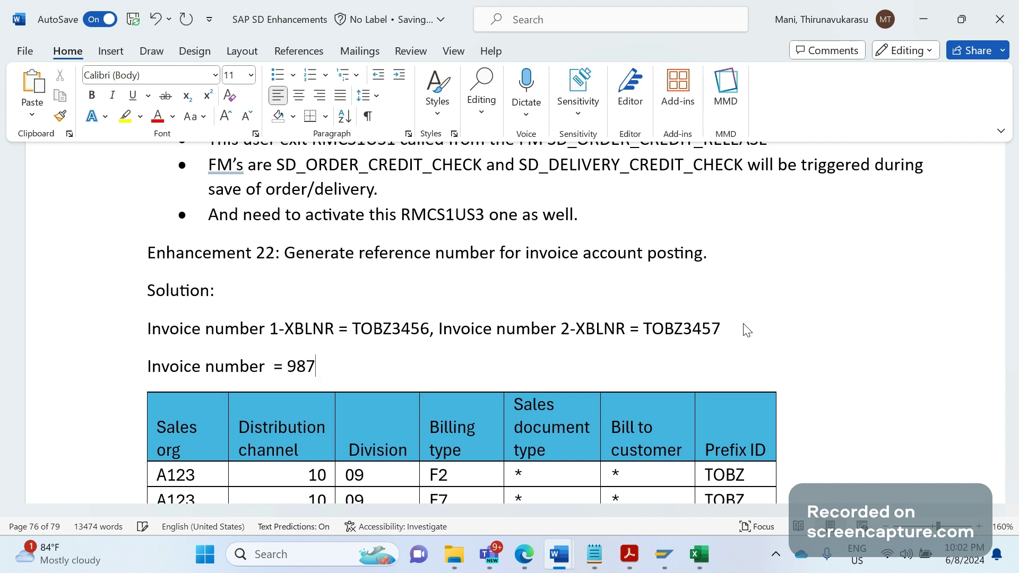
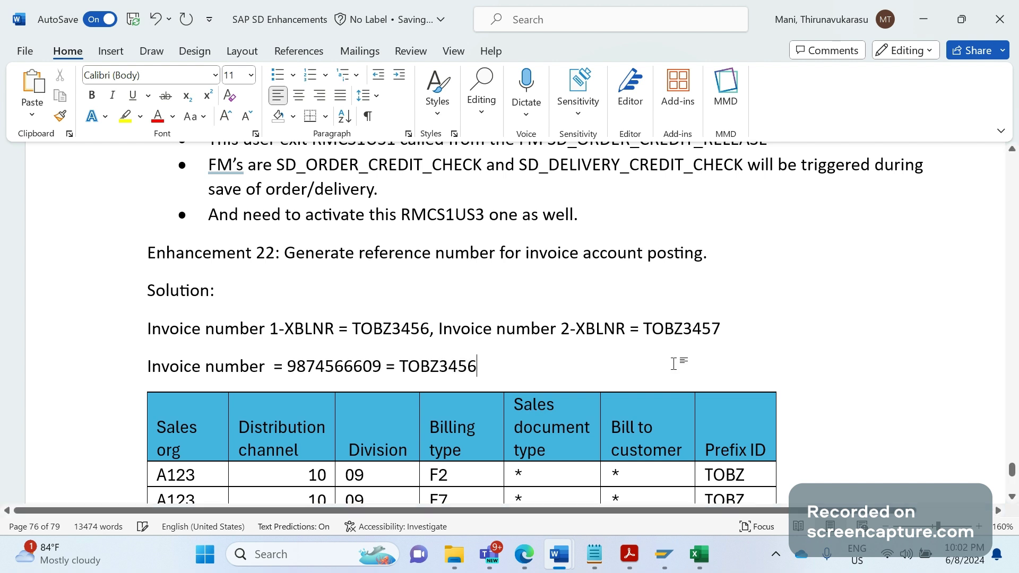
left_click(457, 380)
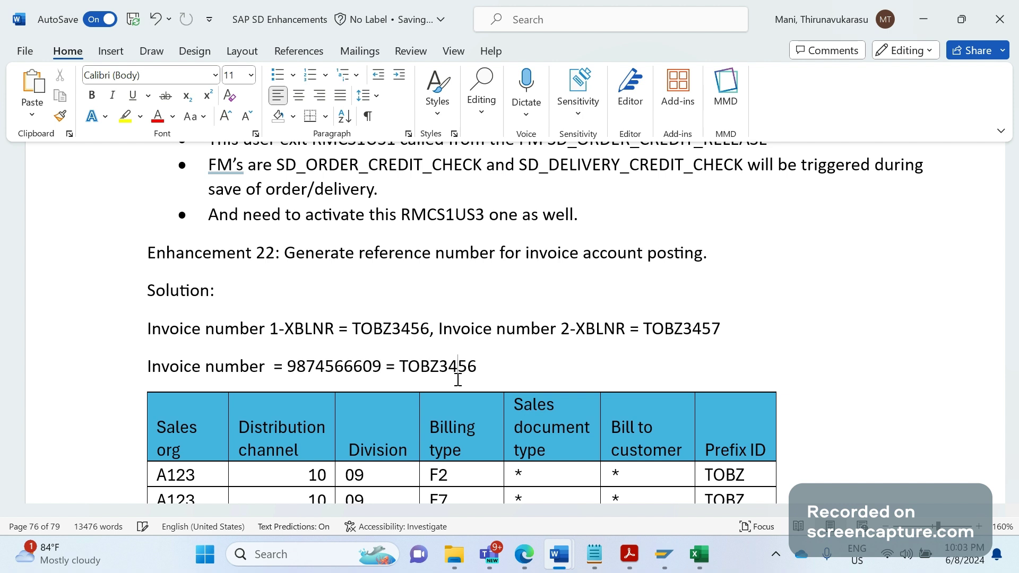
left_click(508, 366)
Insert an empty bulleted line above the prefix table, below the invoice number lines
key("Down")
key("Down")
key("Down")
key("Down")
key("Down")
key("Down")
key("Down")
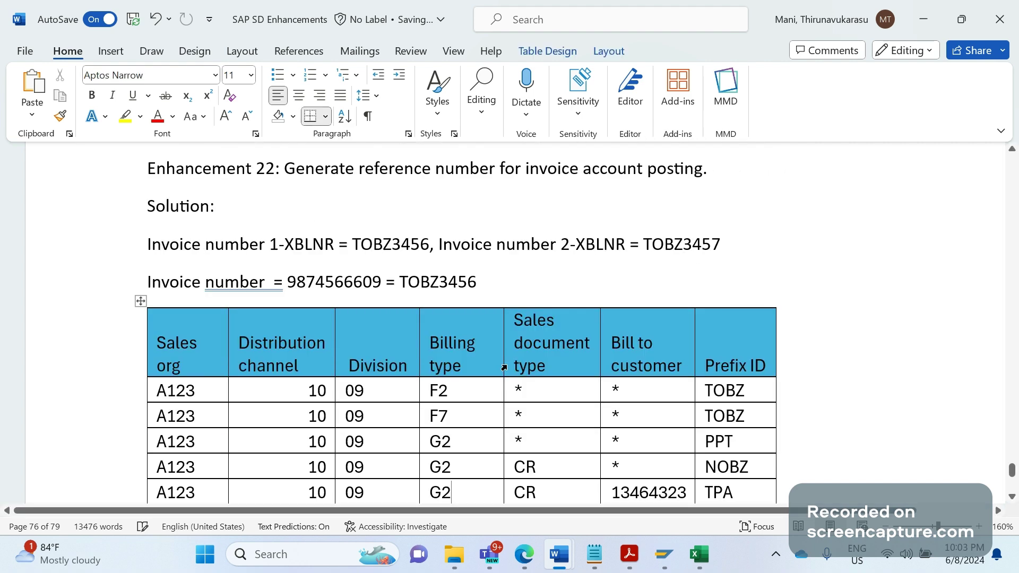
key("Down")
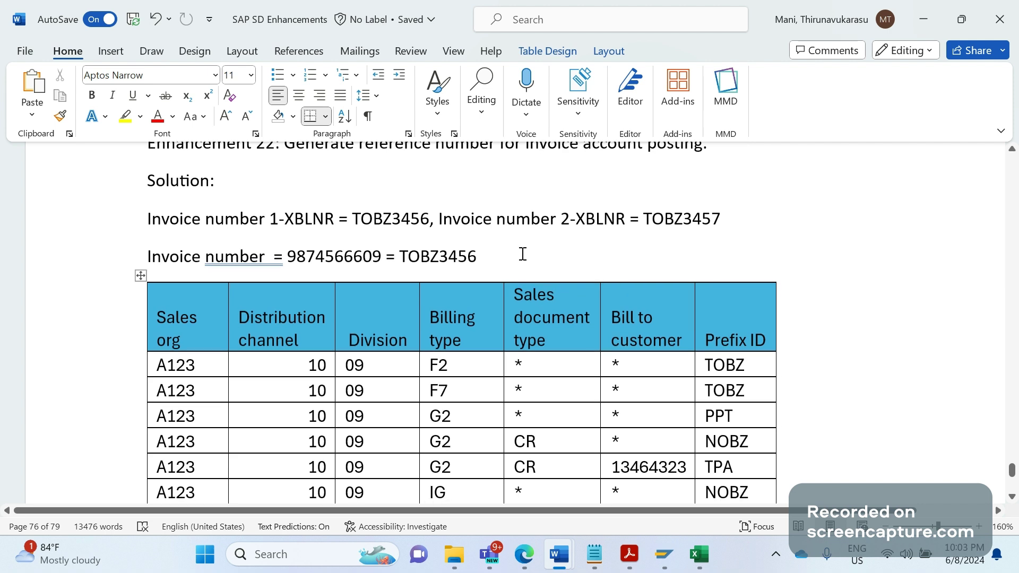
key("ctrl+z")
key("ctrl+y")
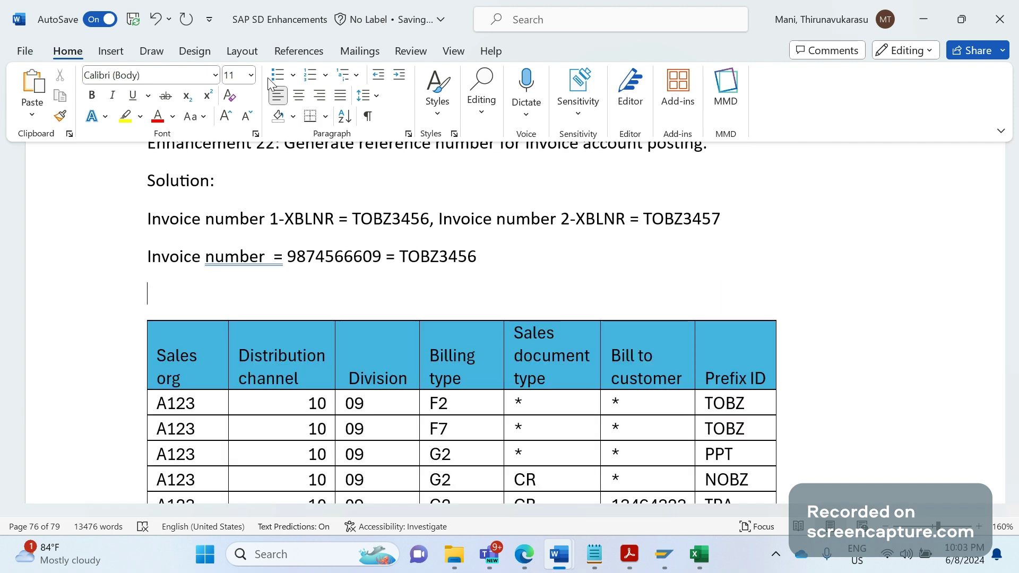
left_click(310, 75)
left_click(277, 75)
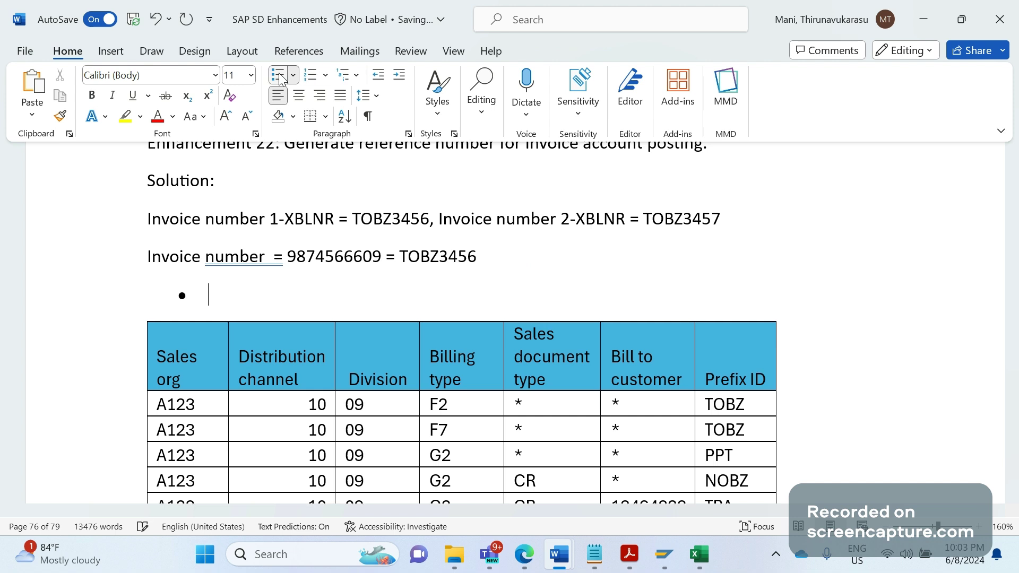
Type 'Need to develop two custom tables. Below one is to retrieve PREFIX ID' in the bullet
type("nEE")
key("BackSpace")
key("BackSpace")
key("BackSpace")
type("eed to devel")
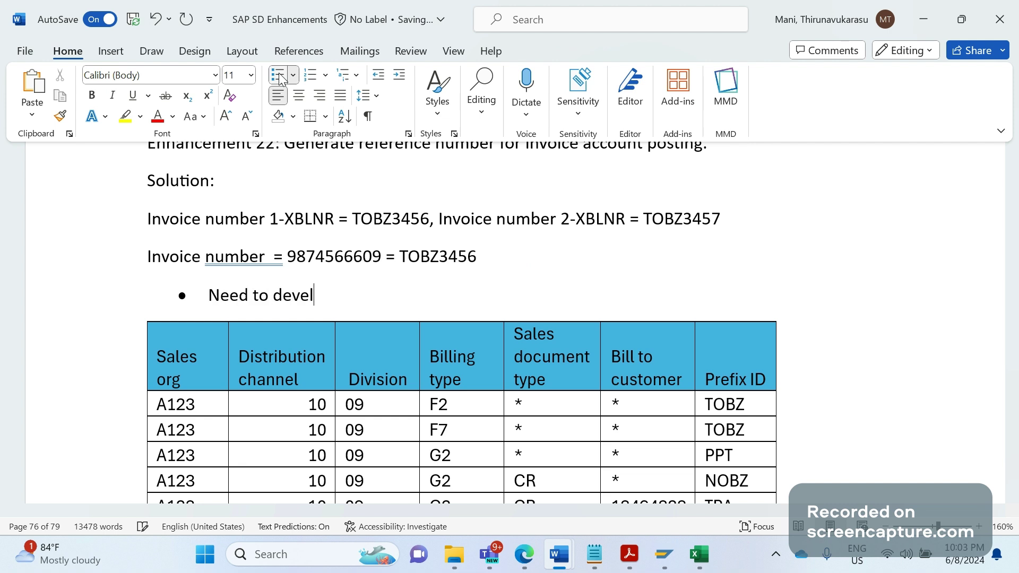
type("op trqwo")
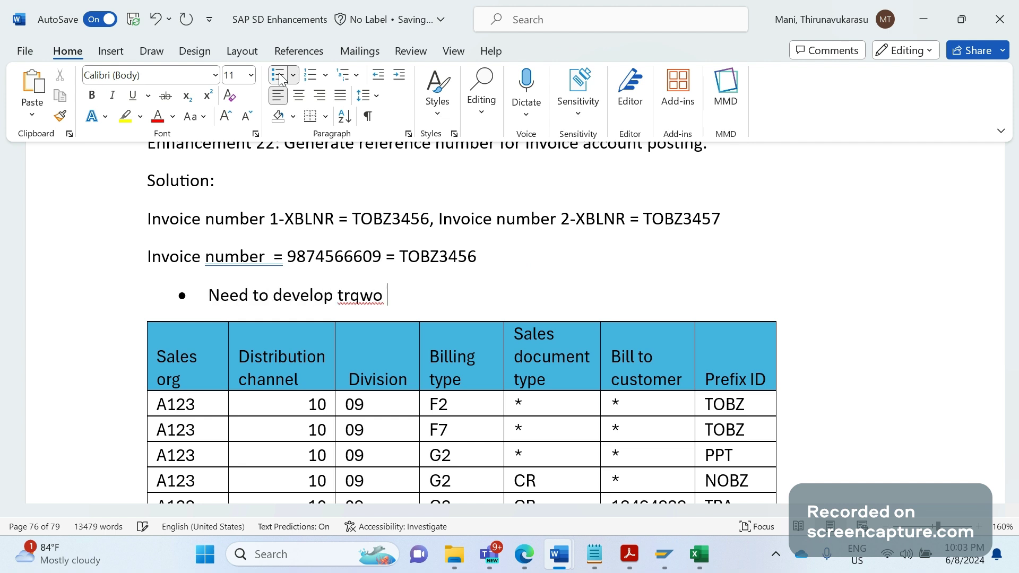
key("BackSpace")
key("BackSpace")
key("BackSpace")
key("BackSpace")
key("BackSpace")
type("wo custom tables")
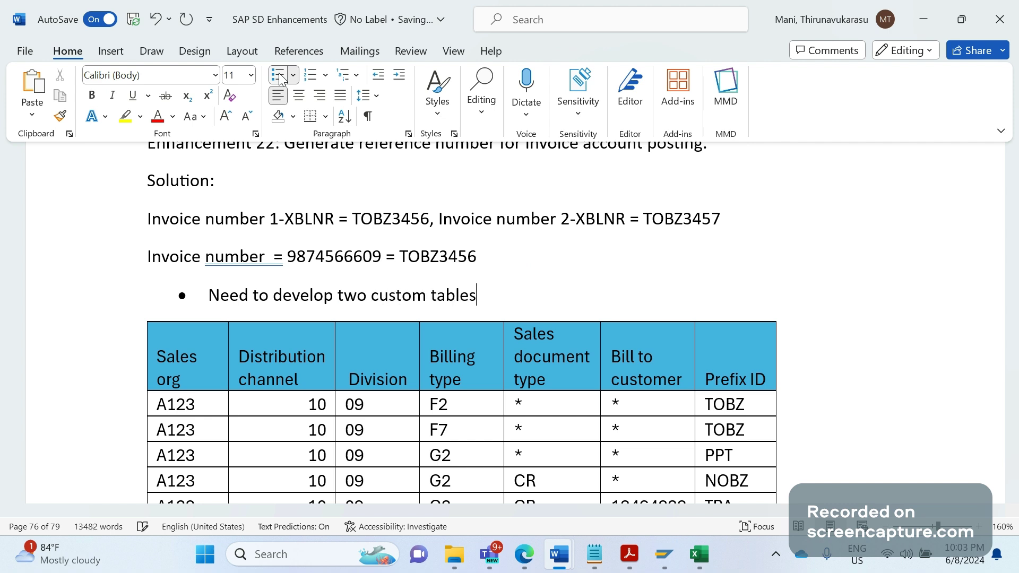
type(". Below i")
key("BackSpace")
type("one is ")
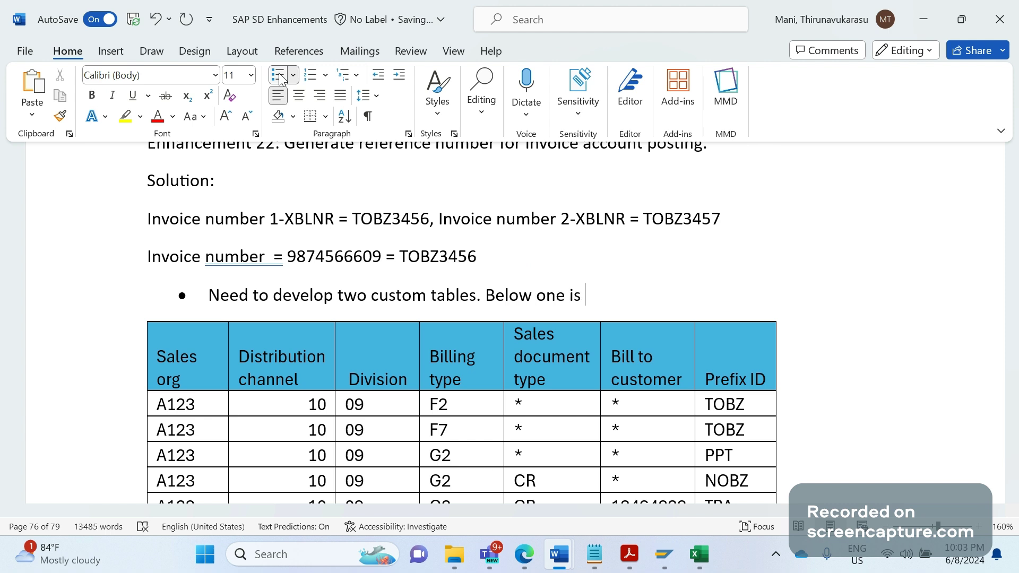
type("to retrieve PR")
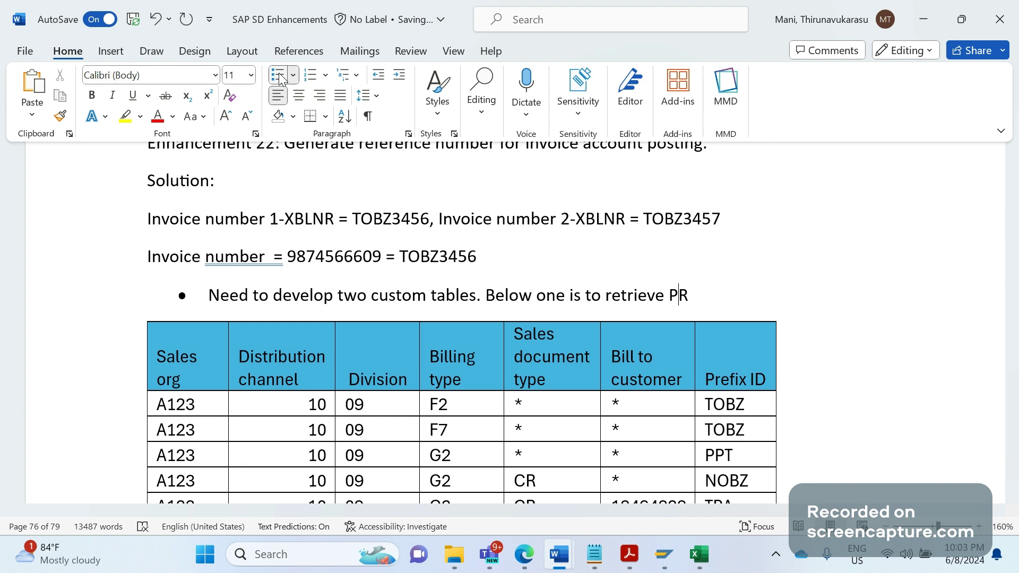
type("EFIX ID")
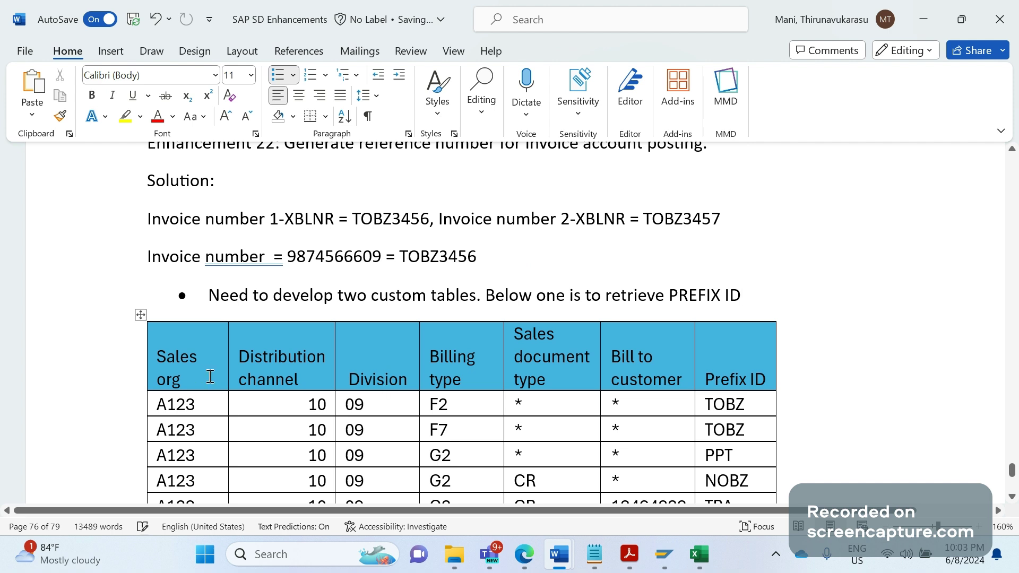
Try inserting a column at the Bill to customer header, then undo the misplaced column
left_click(285, 376)
left_click(372, 379)
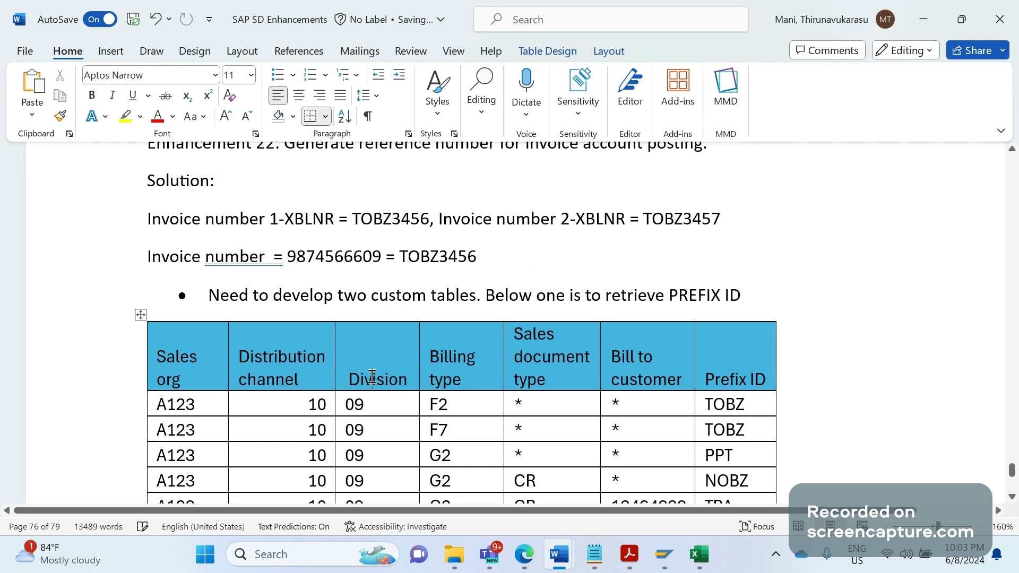
left_click(470, 364)
left_click(548, 375)
left_click(630, 377)
right_click(627, 342)
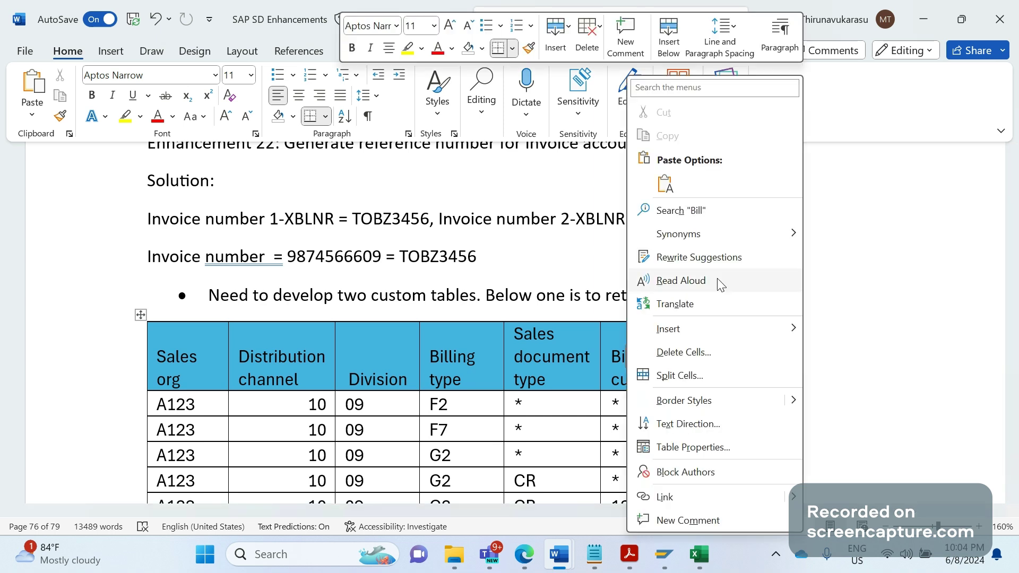
mouse_move(738, 332)
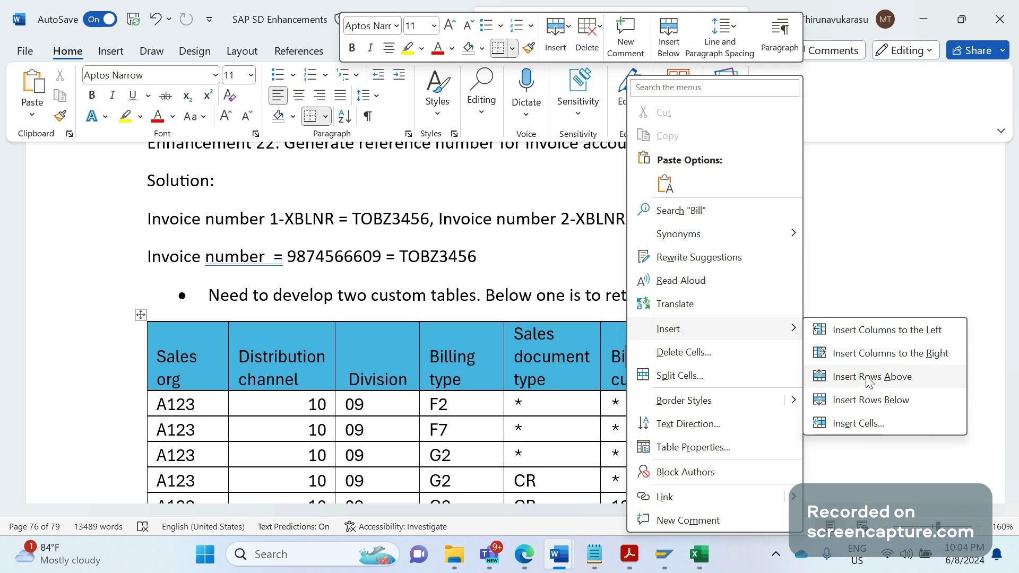
left_click(884, 361)
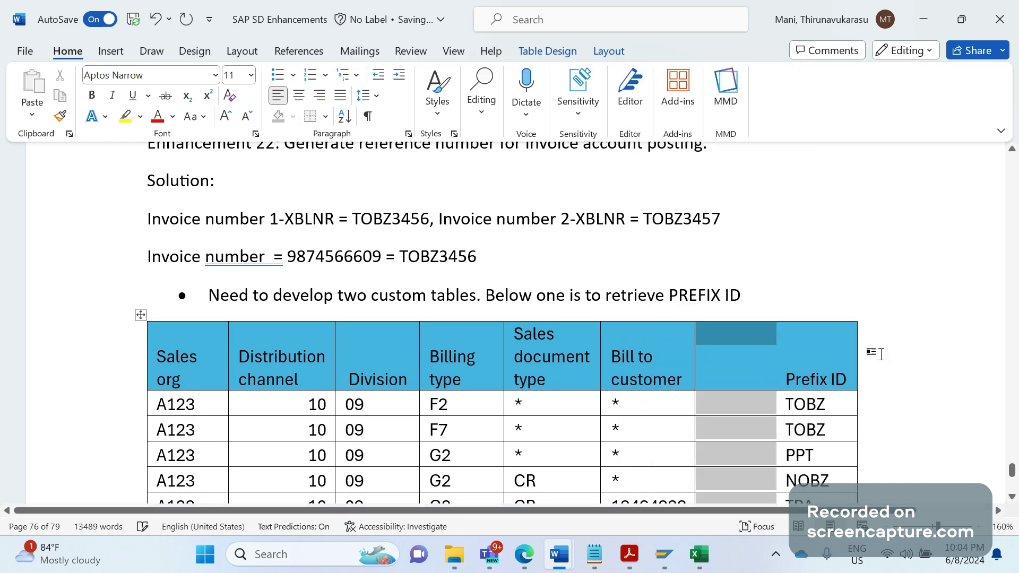
key("ctrl+z")
Insert a column left of Bill to customer and give it the header 'Account group'
right_click(683, 350)
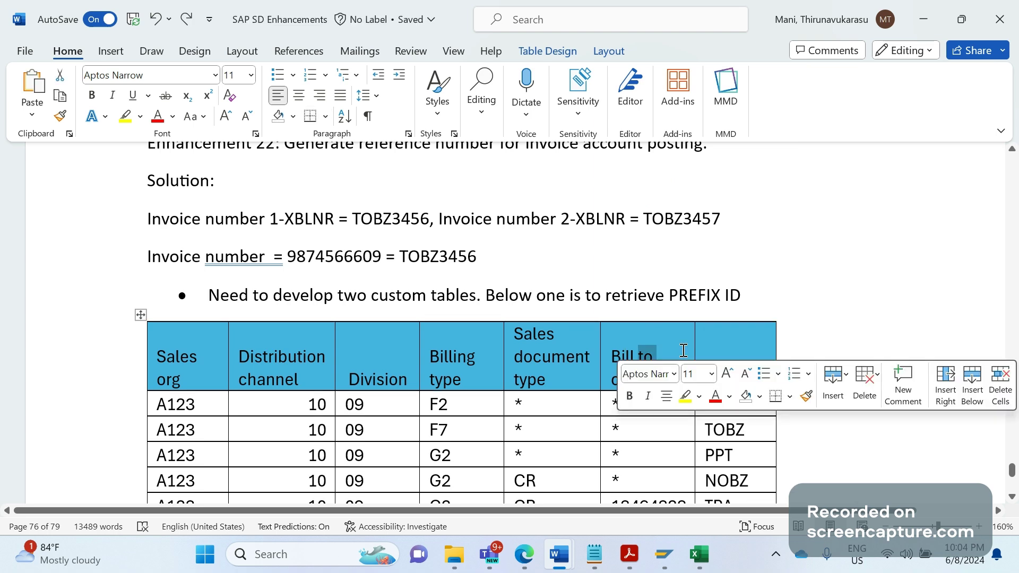
left_click(654, 332)
right_click(654, 332)
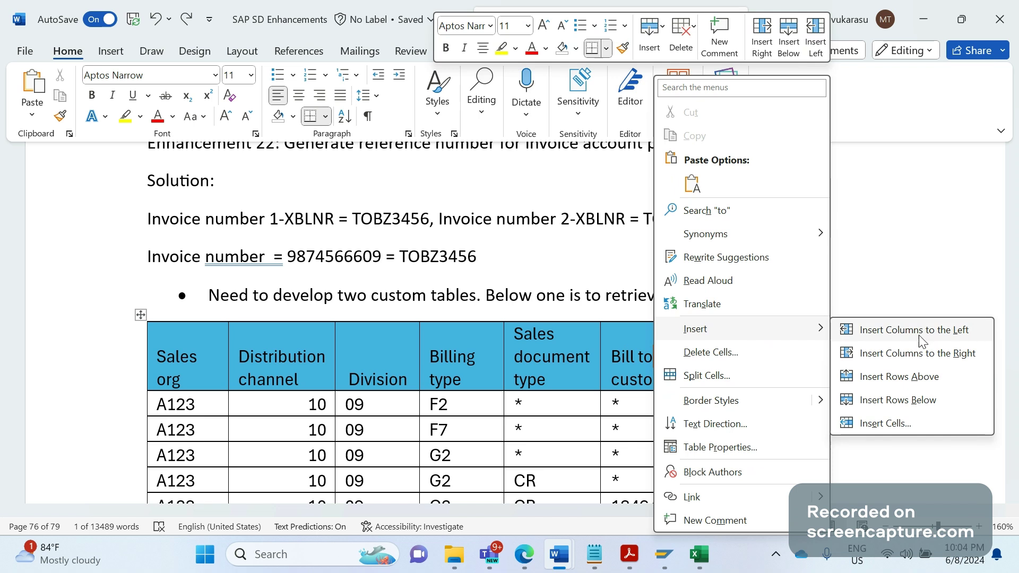
left_click(918, 335)
left_click(658, 359)
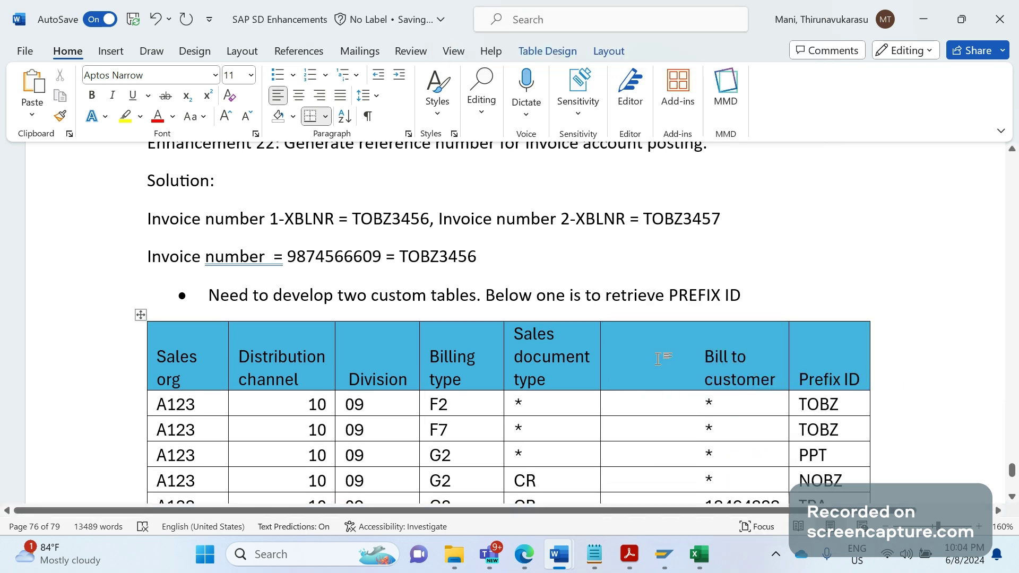
type("Accou")
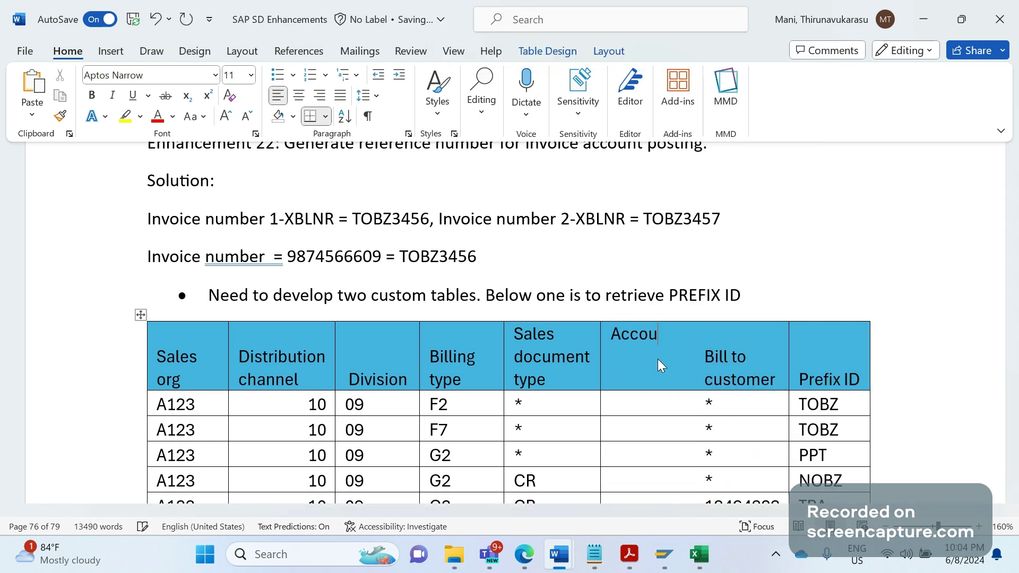
type("nt group")
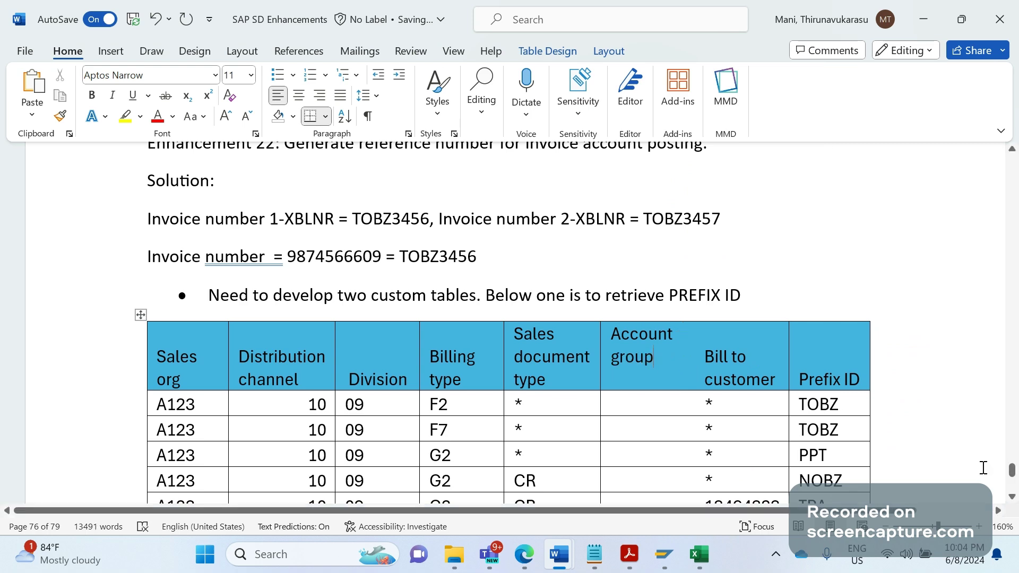
left_click(1011, 497)
Scroll down to the prefix table's A123 rows and the Prefix ID/Series/Counter table below it
scroll(1011, 499, "down", 1)
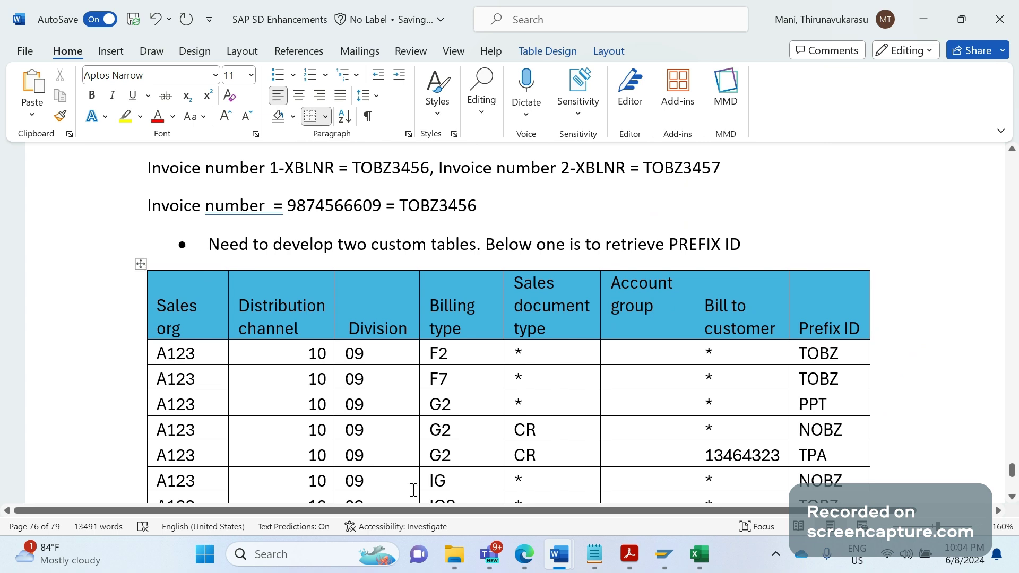
left_click(1012, 498)
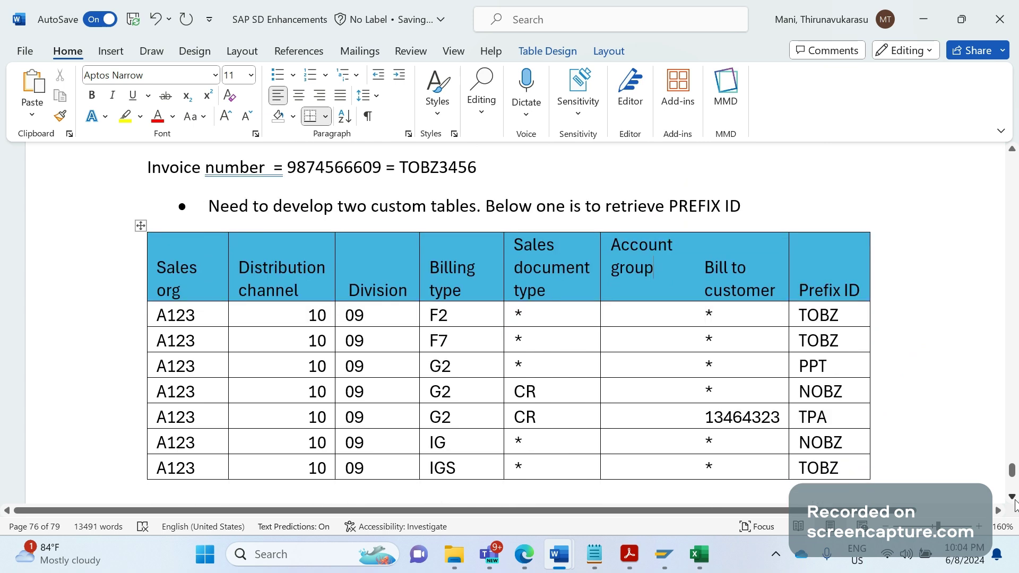
left_click(1013, 497)
left_click(1012, 497)
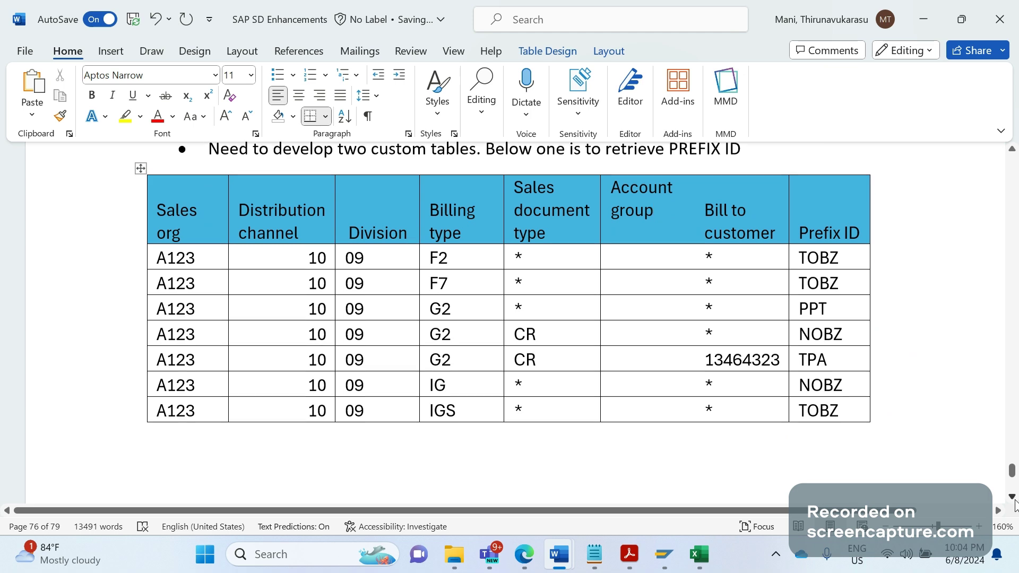
left_click(1013, 497)
left_click(1014, 501)
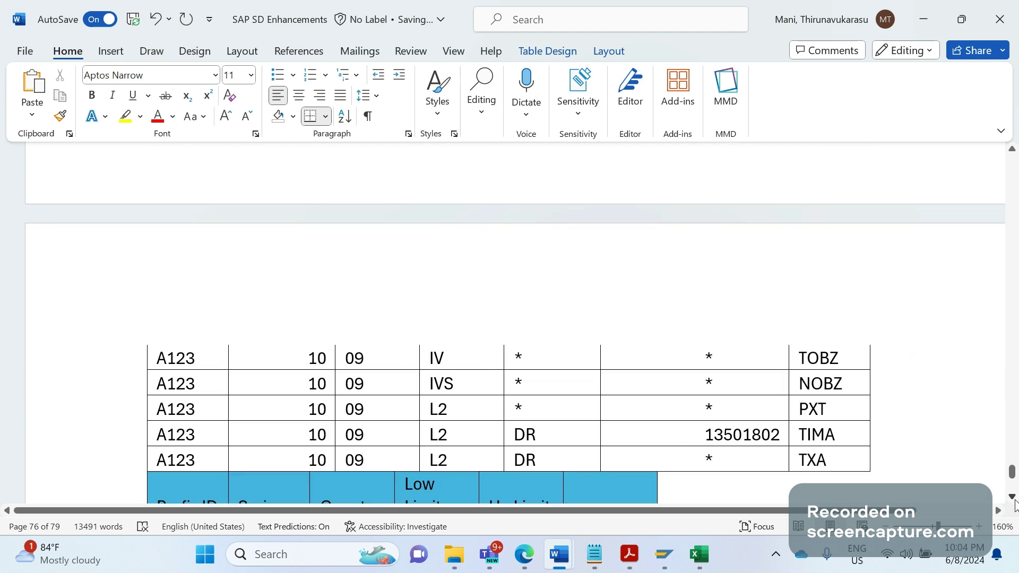
left_click(1012, 497)
left_click(1013, 498)
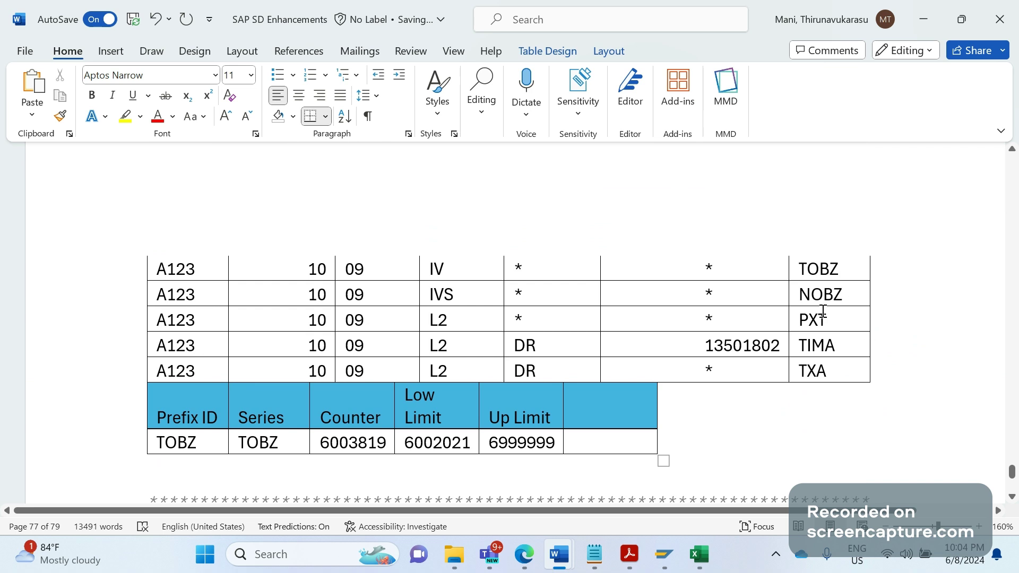
Review the WHERE and AND conditions of the SELECT statement in the ABAP code
scroll(822, 311, "down", 3)
scroll(823, 310, "down", 5)
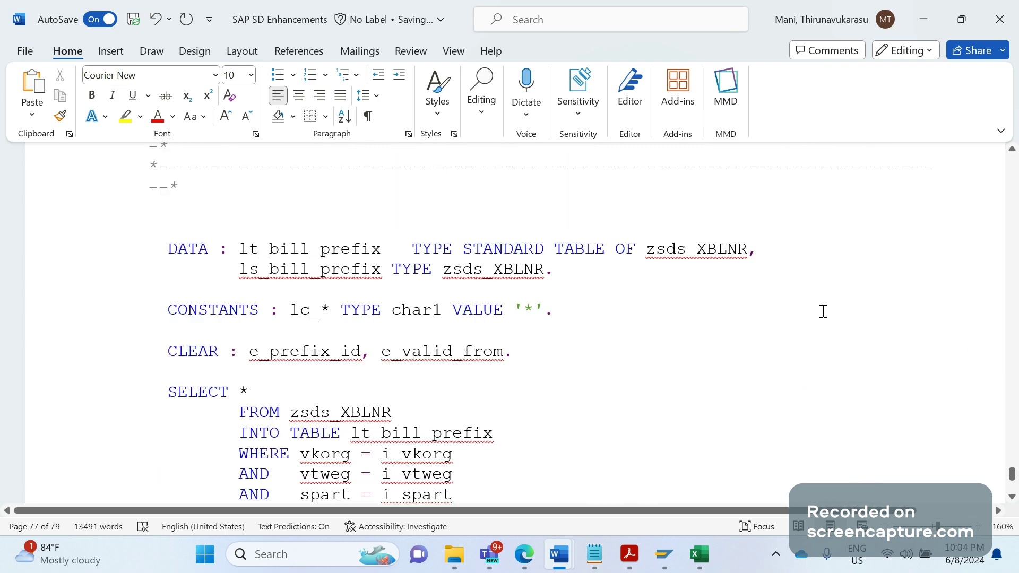
scroll(823, 311, "down", 1)
scroll(823, 311, "up", 1)
key("Down")
key("Down")
key("Down")
key("Down")
key("Down")
key("Down")
key("Down")
key("Down")
key("Down")
key("Down")
key("Down")
key("Down")
key("Down")
key("Down")
key("Down")
key("Down")
key("Down")
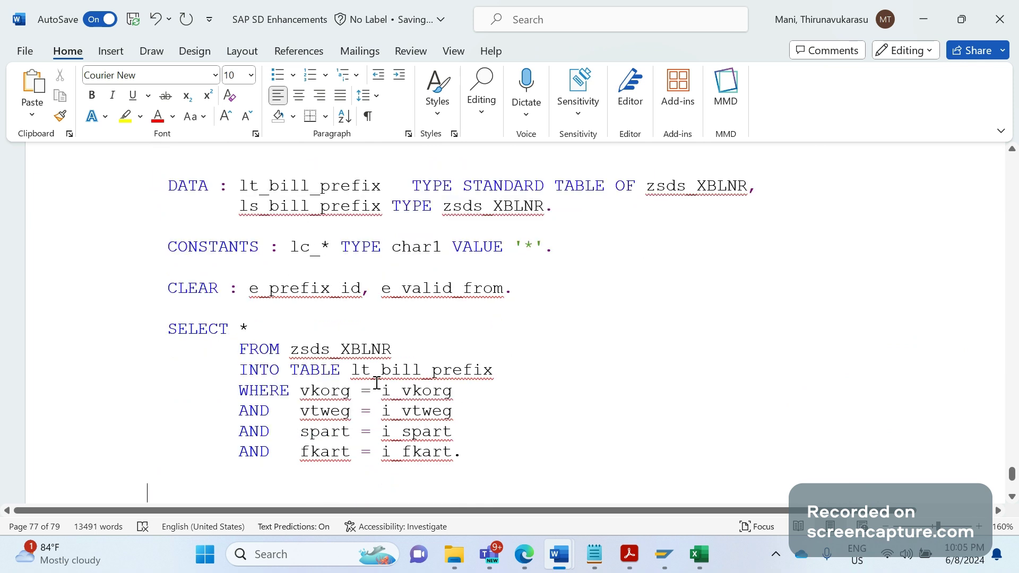
left_click_drag(299, 391, 350, 391)
left_click_drag(464, 453, 301, 392)
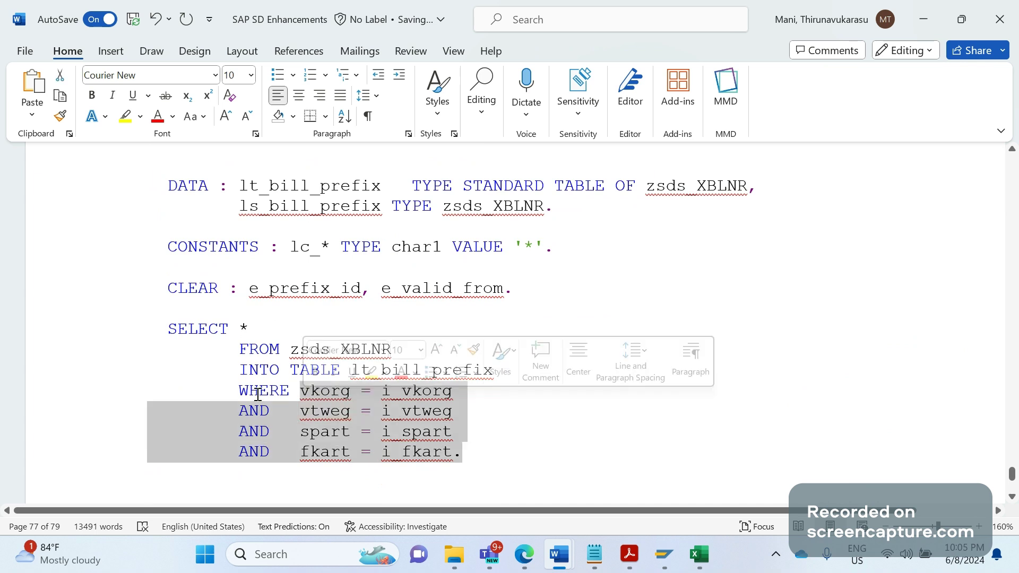
left_click(290, 362)
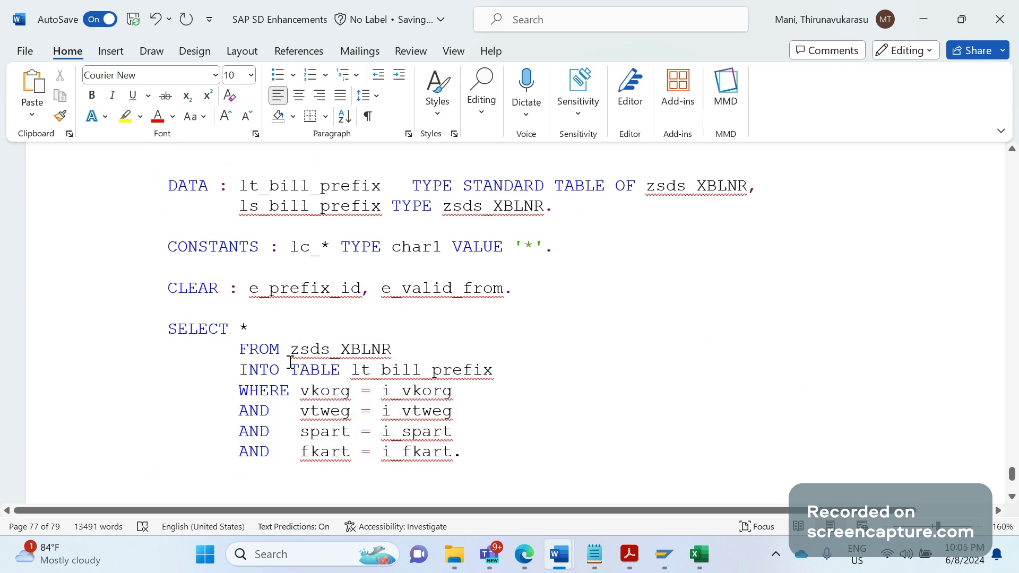
scroll(290, 362, "up", 4)
scroll(290, 362, "up", 6)
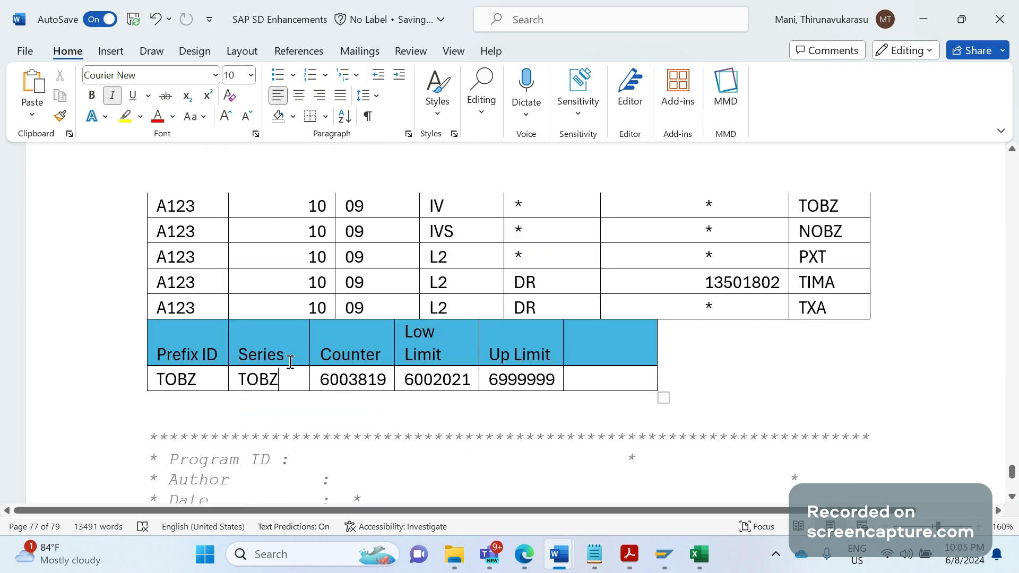
scroll(290, 362, "up", 5)
Change the IF sy-subrc operator from <> to eq above the READ TABLE lt_bill_prefix line
left_click(522, 266)
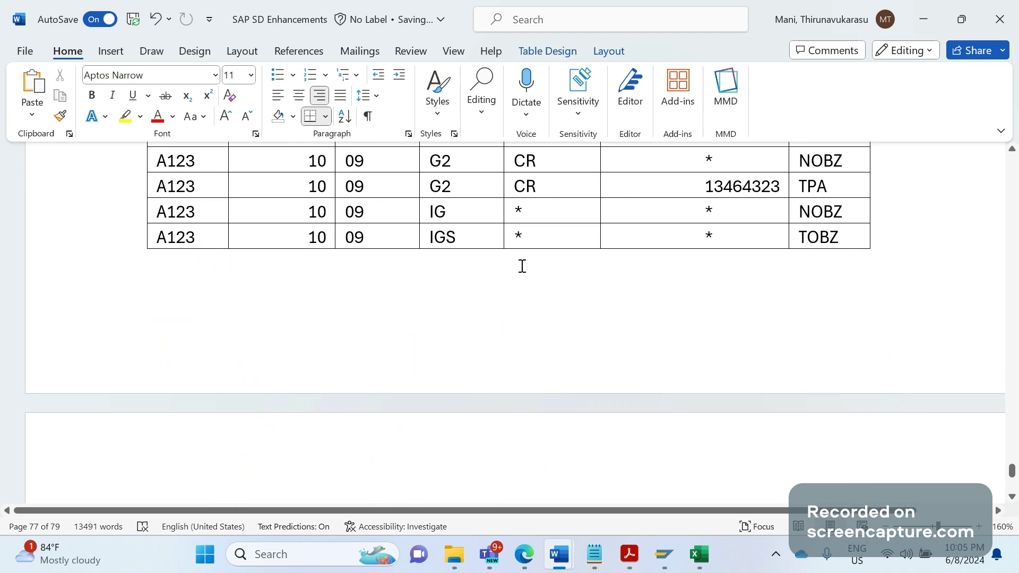
scroll(522, 266, "down", 4)
key("Page_Down")
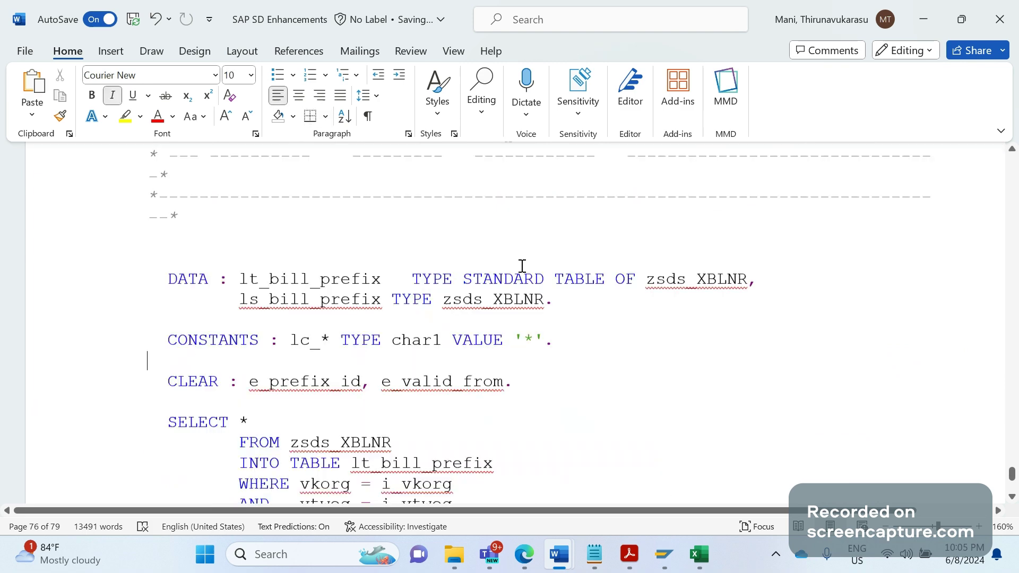
key("Page_Down")
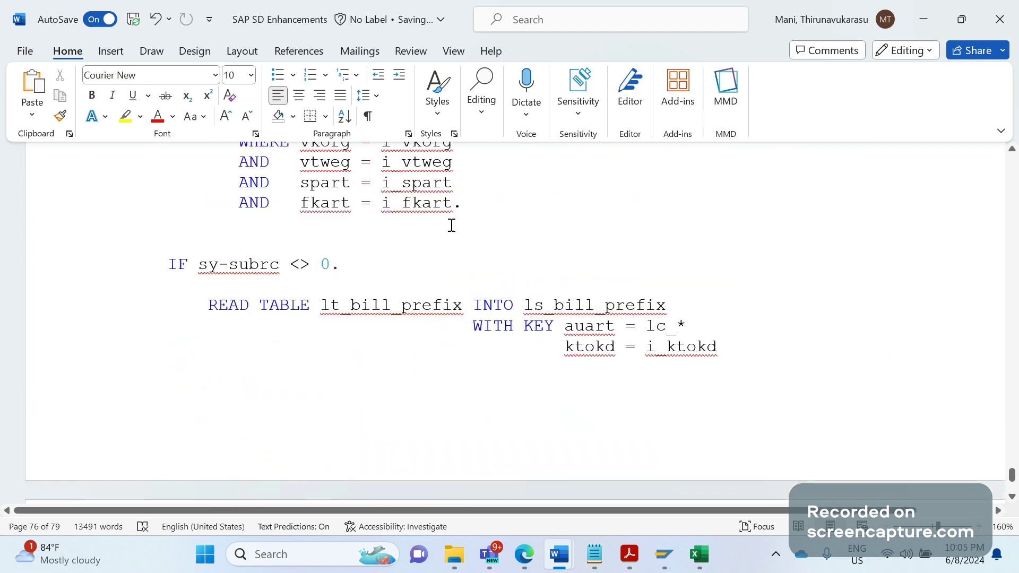
left_click(492, 212)
key("Down")
key("Down")
key("Down")
key("Down")
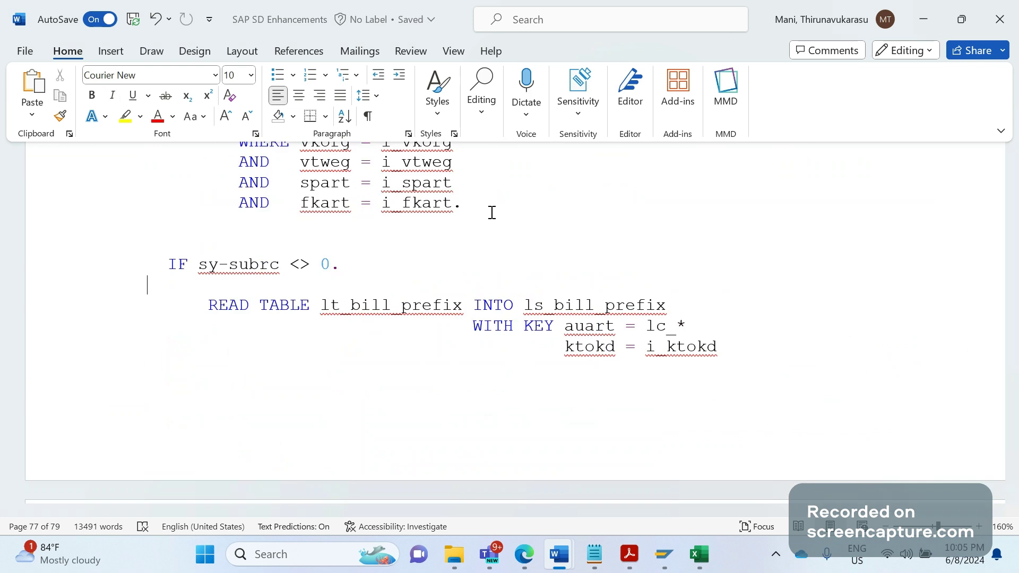
key("Down")
key("Down")
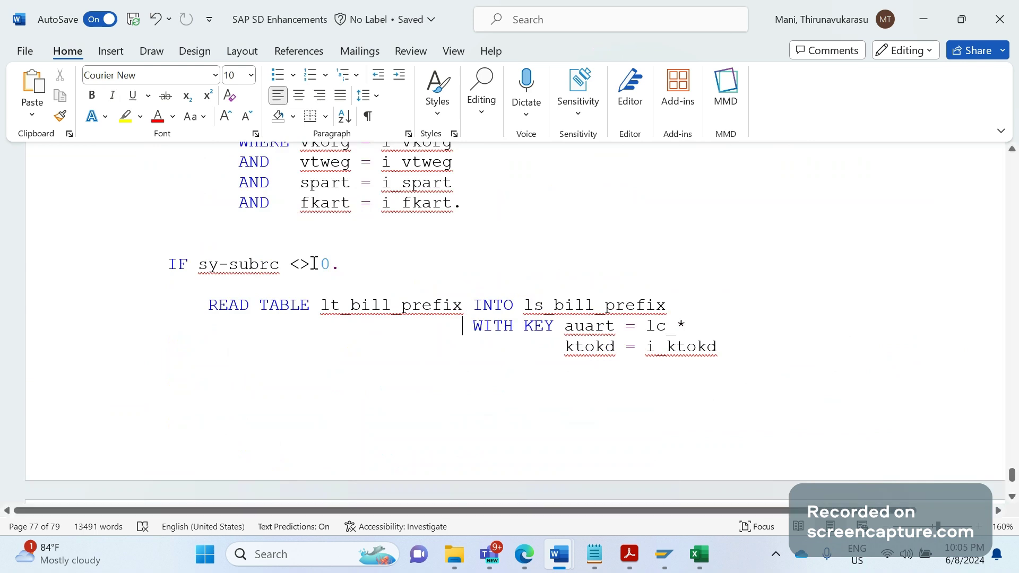
left_click(313, 264)
key("BackSpace")
key("BackSpace")
key("BackSpace")
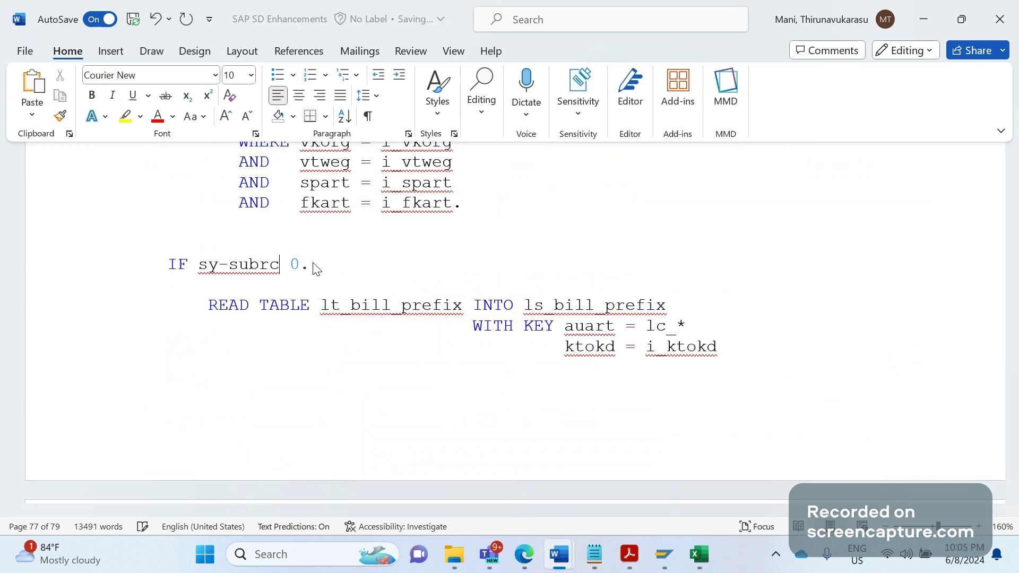
type("eq")
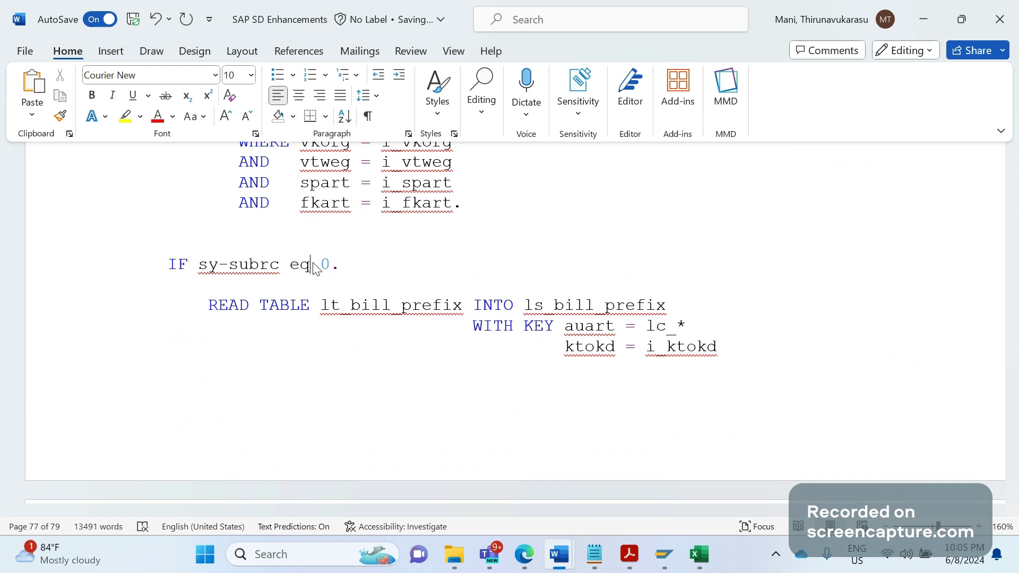
scroll(313, 267, "down", 5)
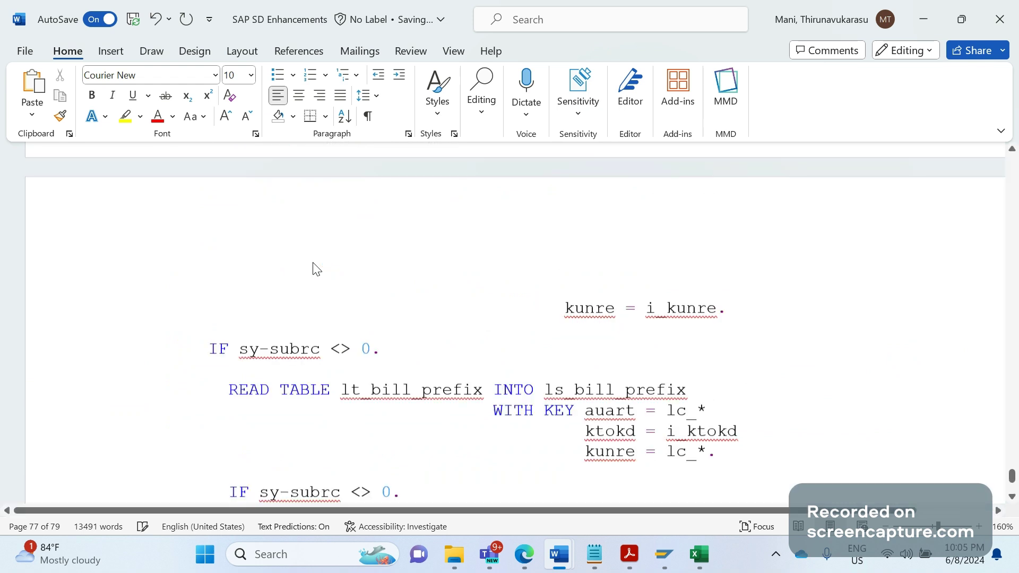
scroll(313, 267, "up", 5)
left_click(313, 265)
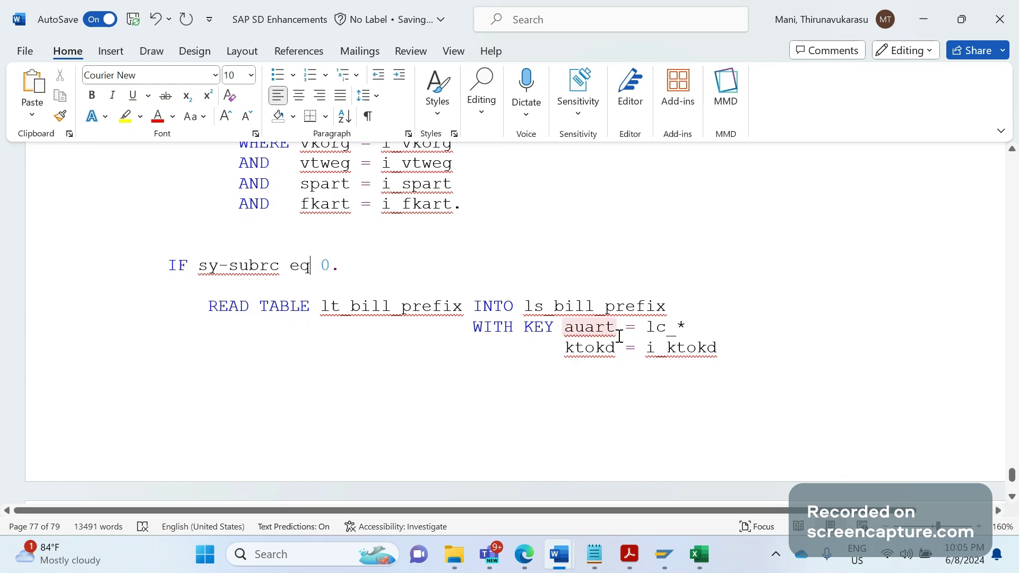
Move between the ABAP code and the Prefix ID table to compare the billing type rows
key("Page_Up")
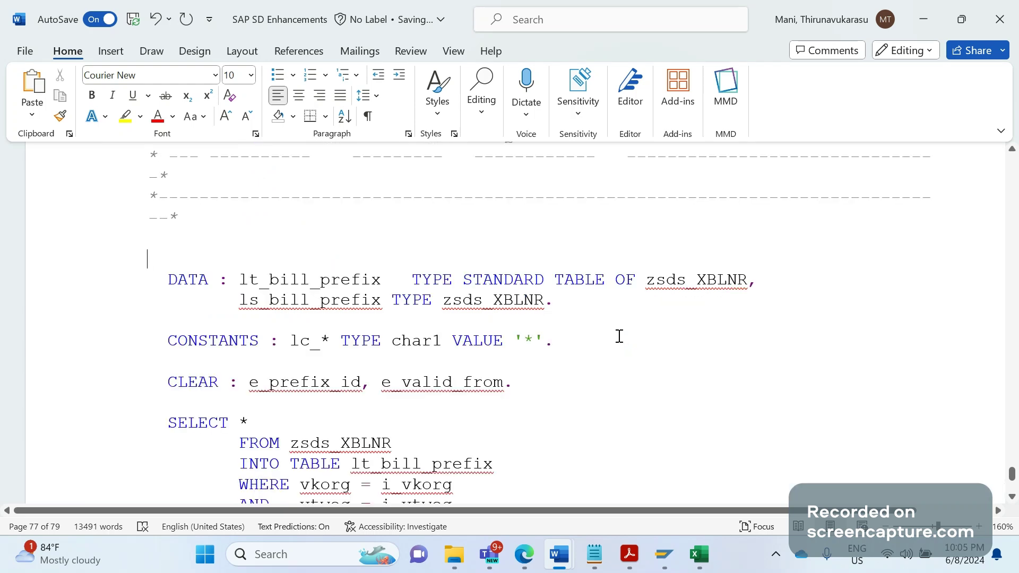
key("Page_Up")
key("Page_Up")
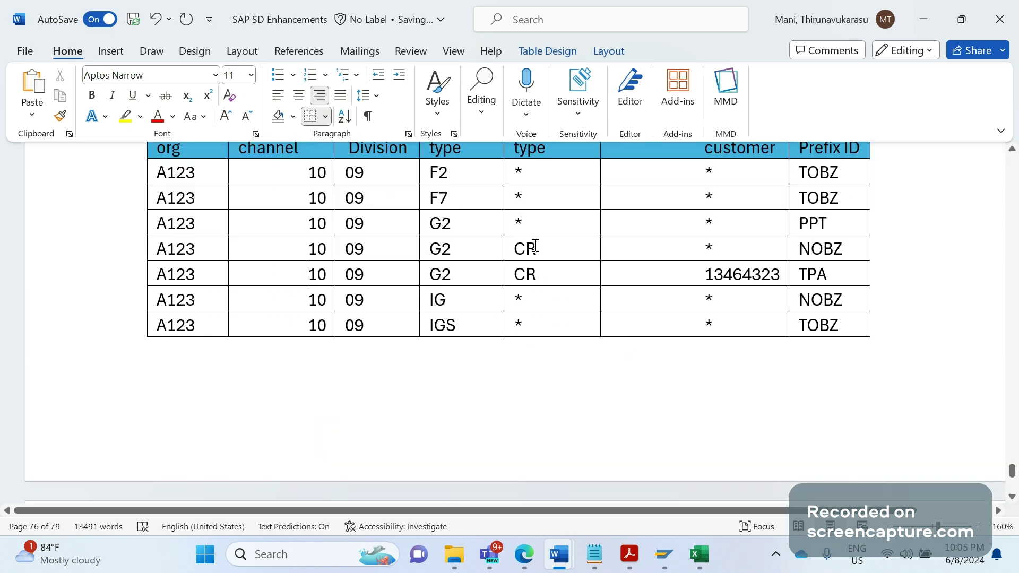
left_click(462, 253)
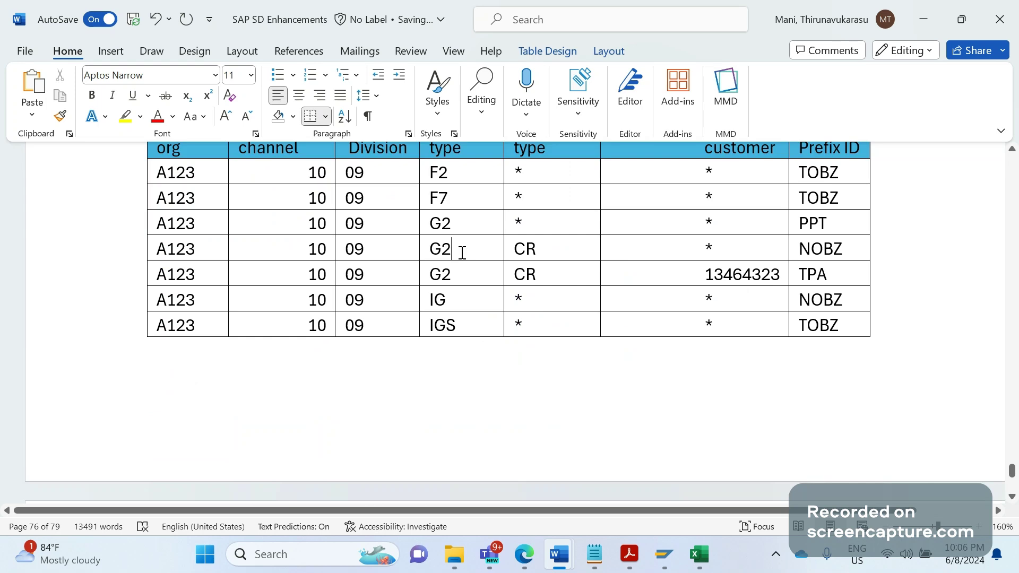
key("Page_Down")
key("Page_Down")
key("Page_Down")
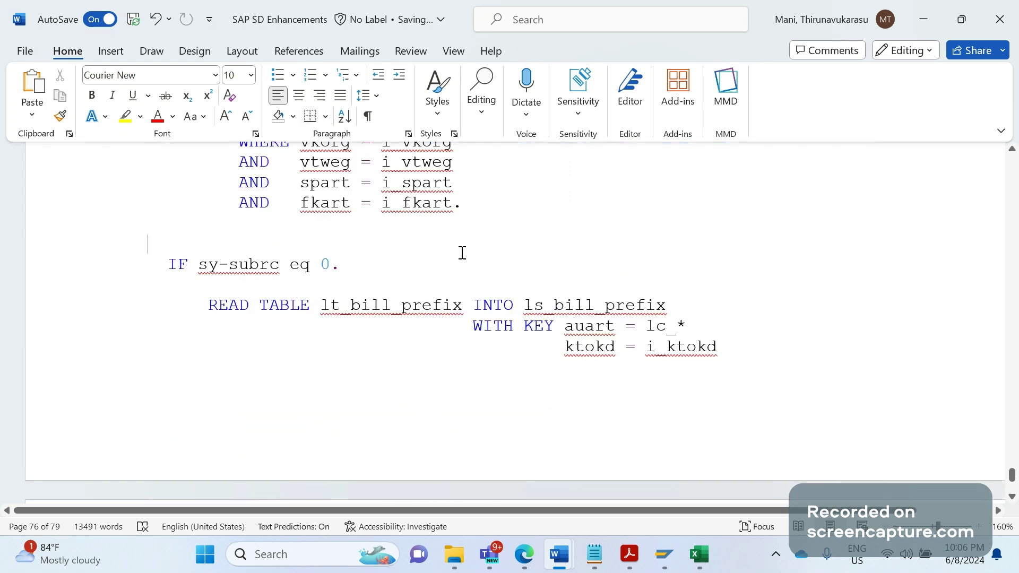
key("Up")
key("Up")
key("Up")
key("Up")
key("Up")
key("Up")
key("Up")
key("Up")
key("Up")
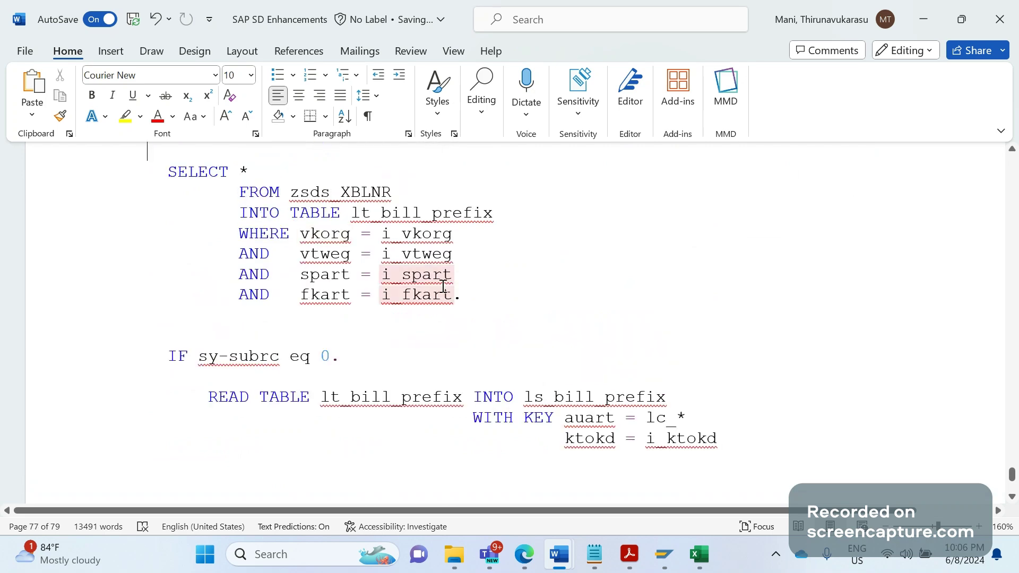
key("Page_Up")
key("Page_Up")
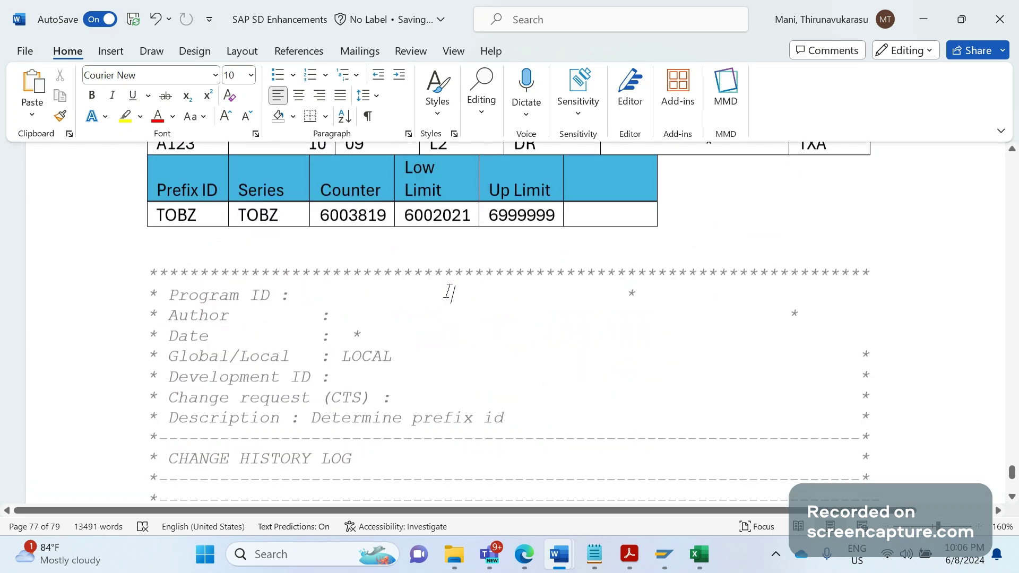
key("Up")
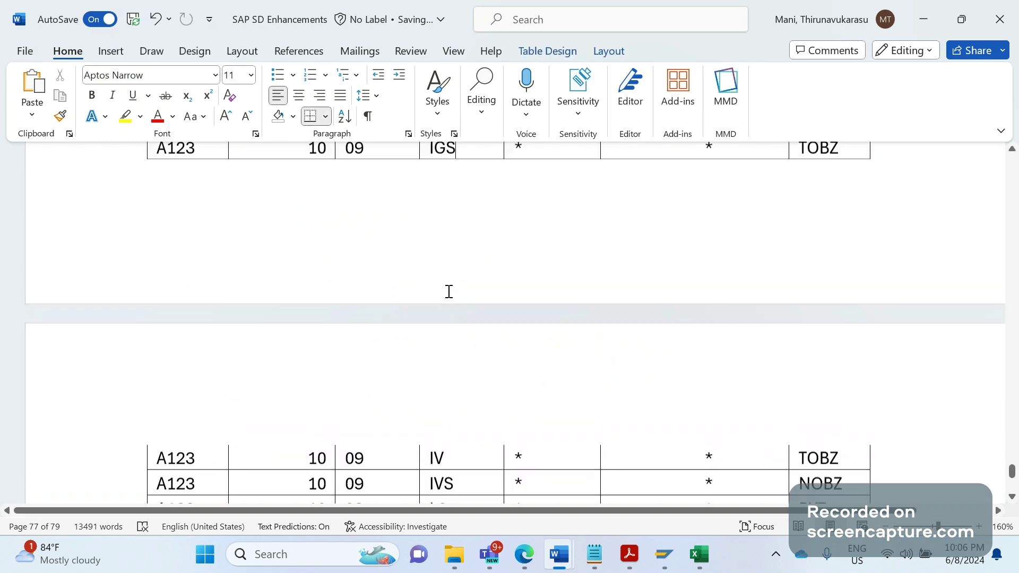
key("Page_Up")
key("Down")
key("Down")
key("Down")
key("Down")
key("Down")
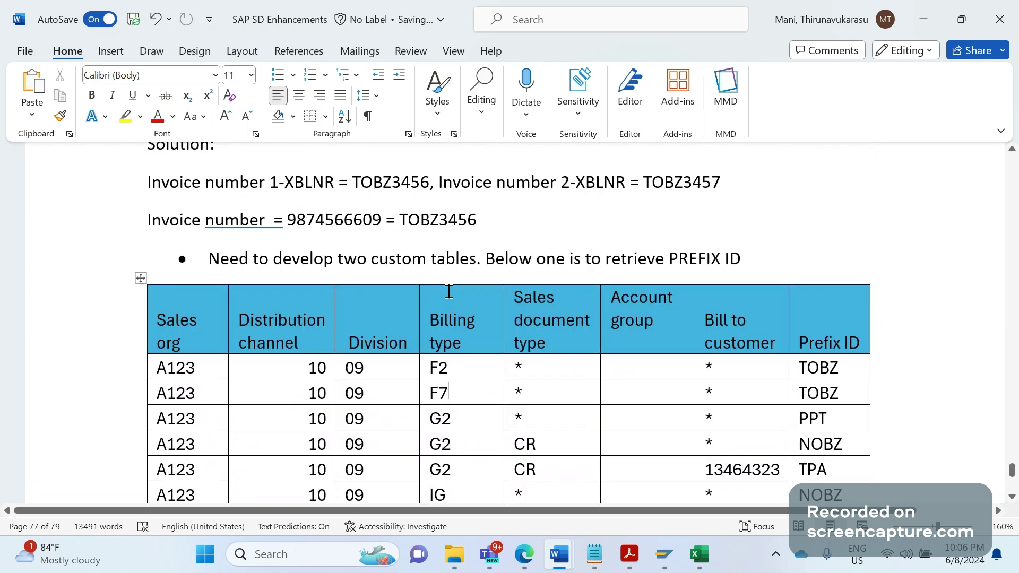
Select the three G2 rows of the prefix table
scroll(449, 291, "down", 4)
left_click(449, 292)
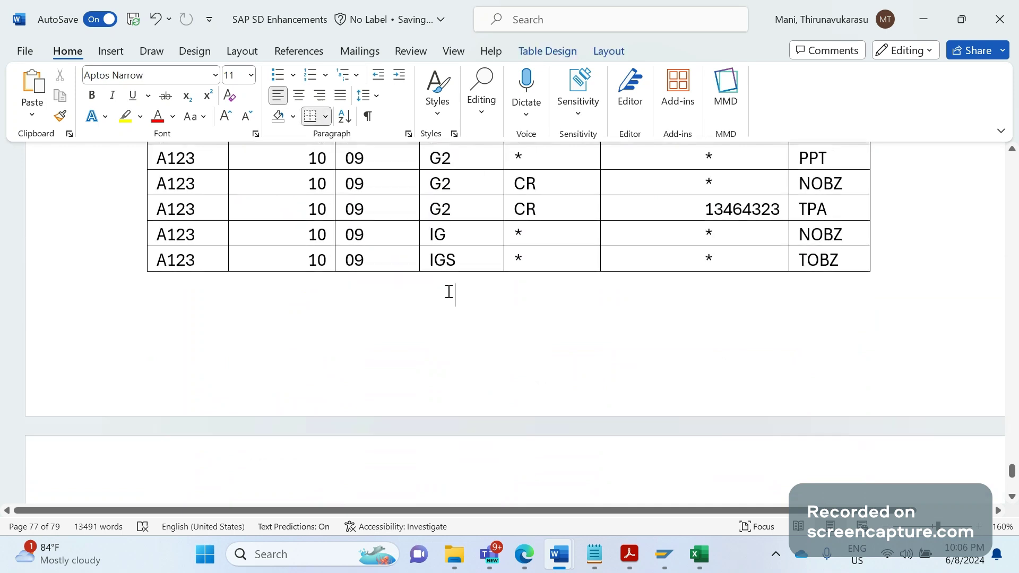
scroll(448, 291, "up", 1)
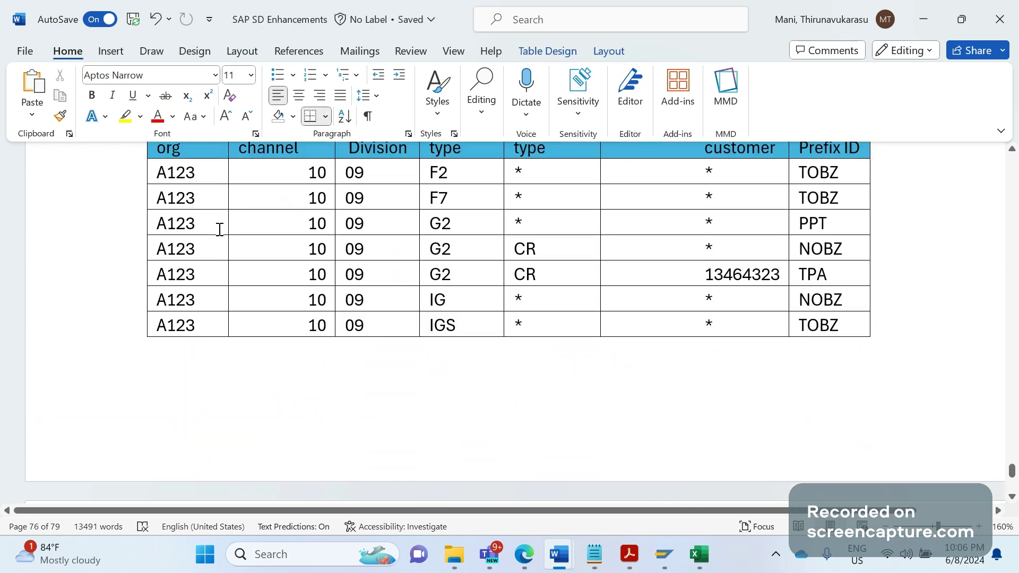
left_click_drag(218, 229, 819, 273)
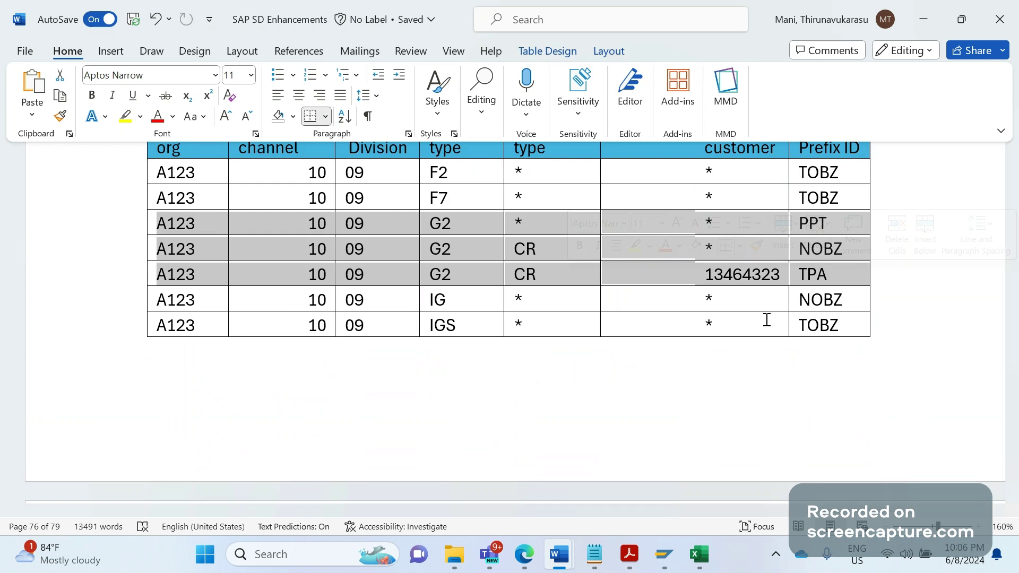
Enter account group RE in the G2/CR/TPA row
right_click(551, 273)
key("Escape")
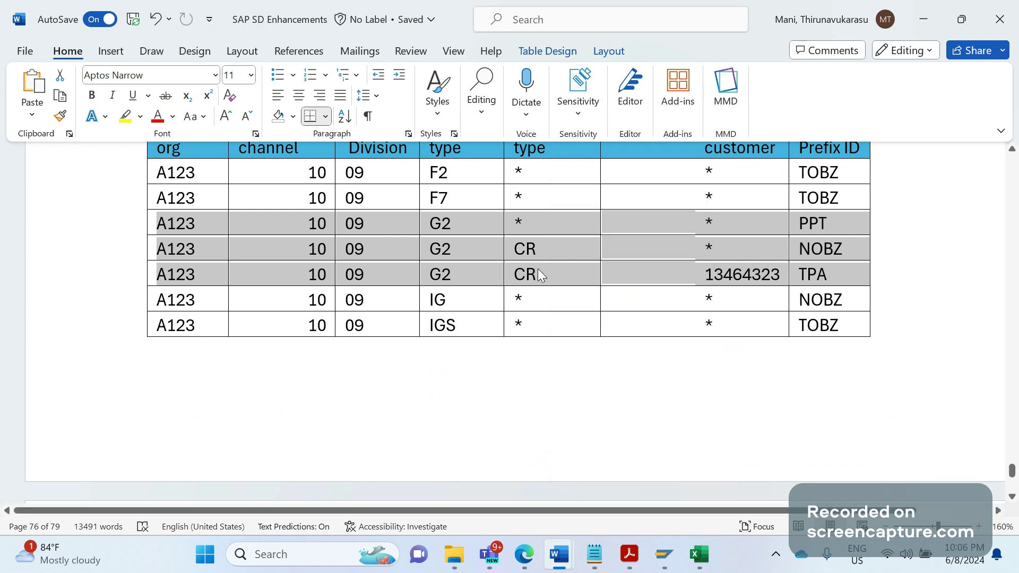
left_click(618, 276)
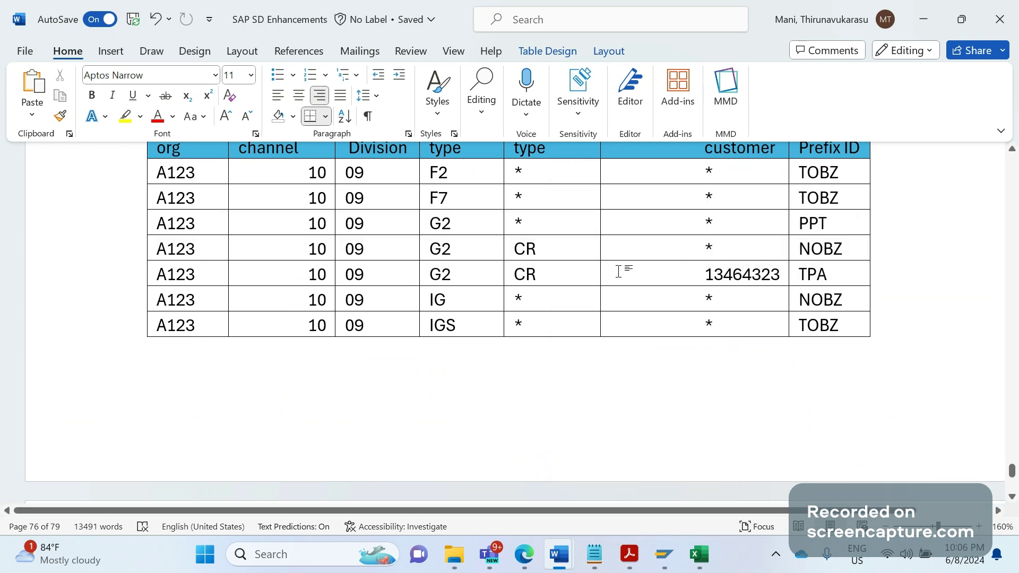
type("SP")
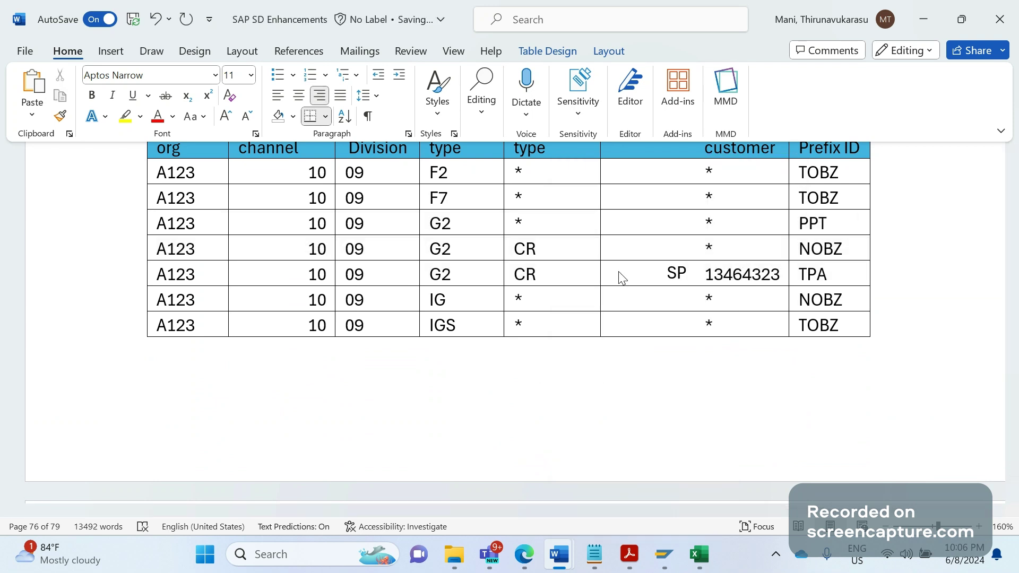
key("BackSpace")
key("BackSpace")
type("RE")
Select the CR and RE cells of the TPA row together
left_click(536, 271)
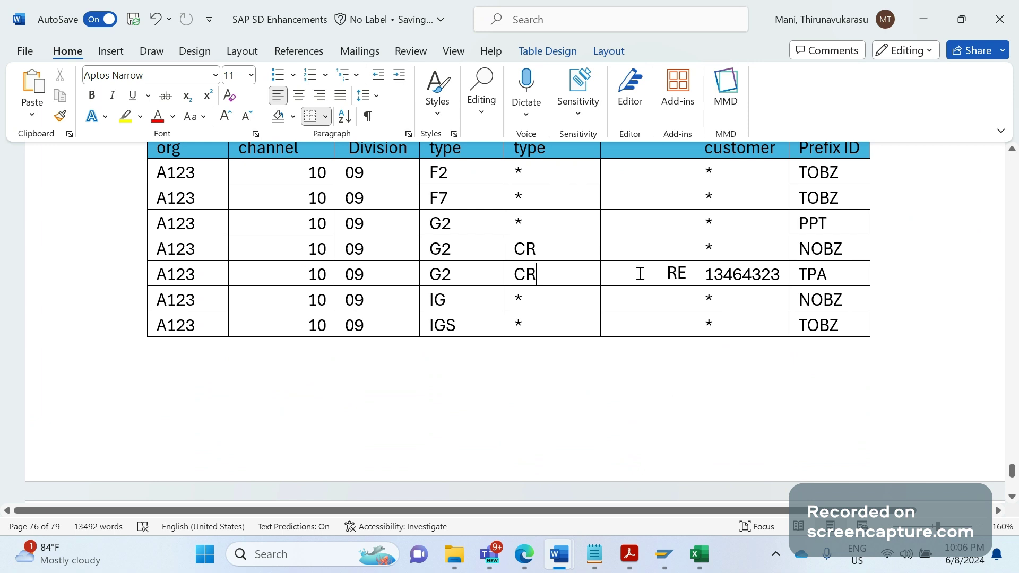
left_click(753, 274)
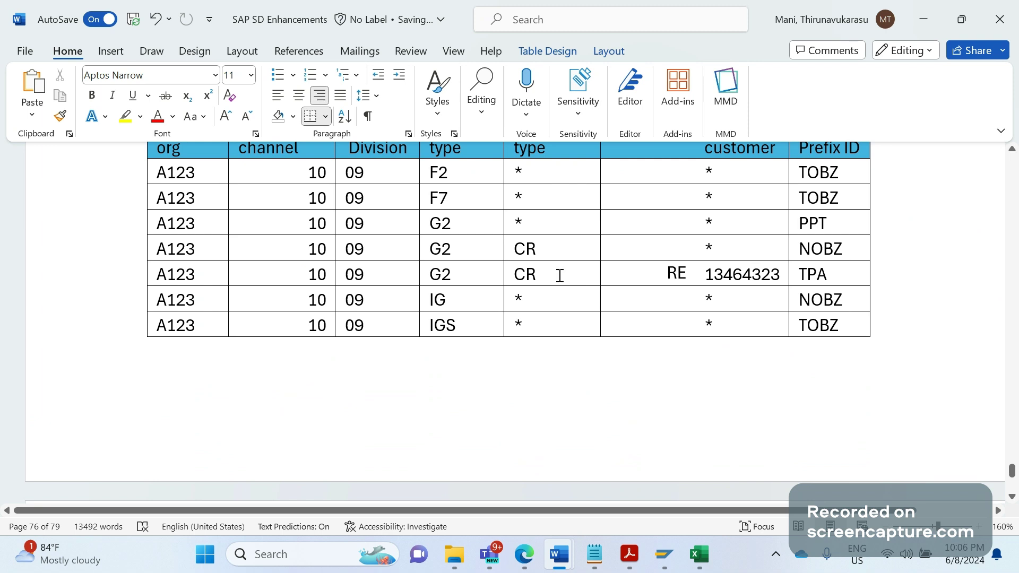
left_click(843, 277)
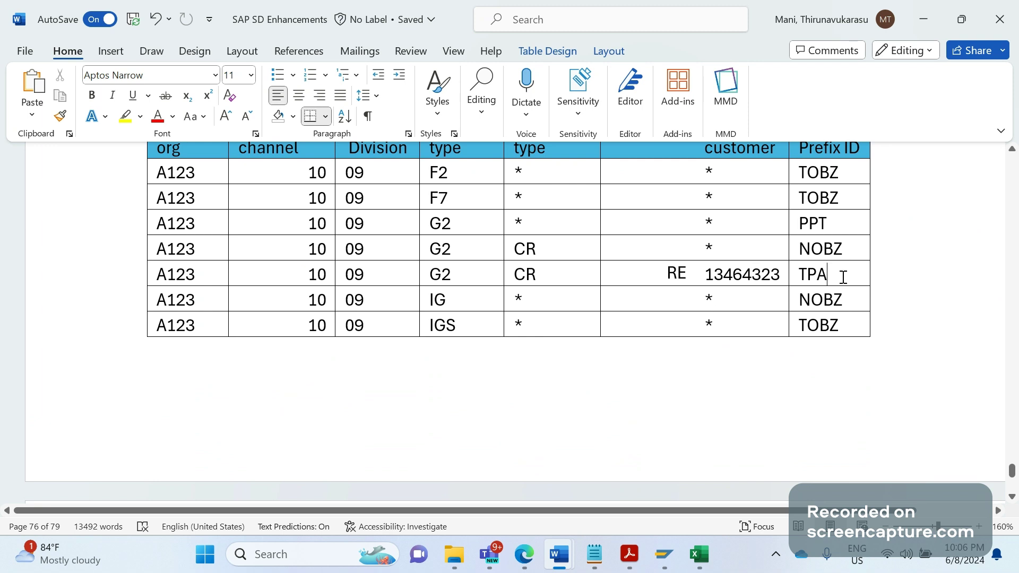
left_click(567, 281)
left_click_drag(567, 281, 669, 283)
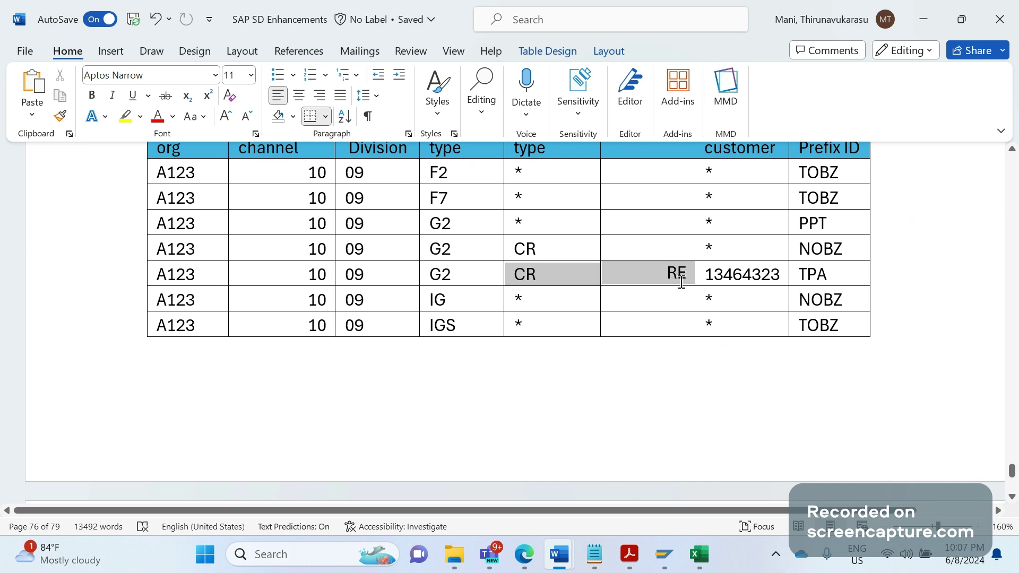
scroll(681, 281, "down", 6)
key("Page_Down")
key("Page_Down")
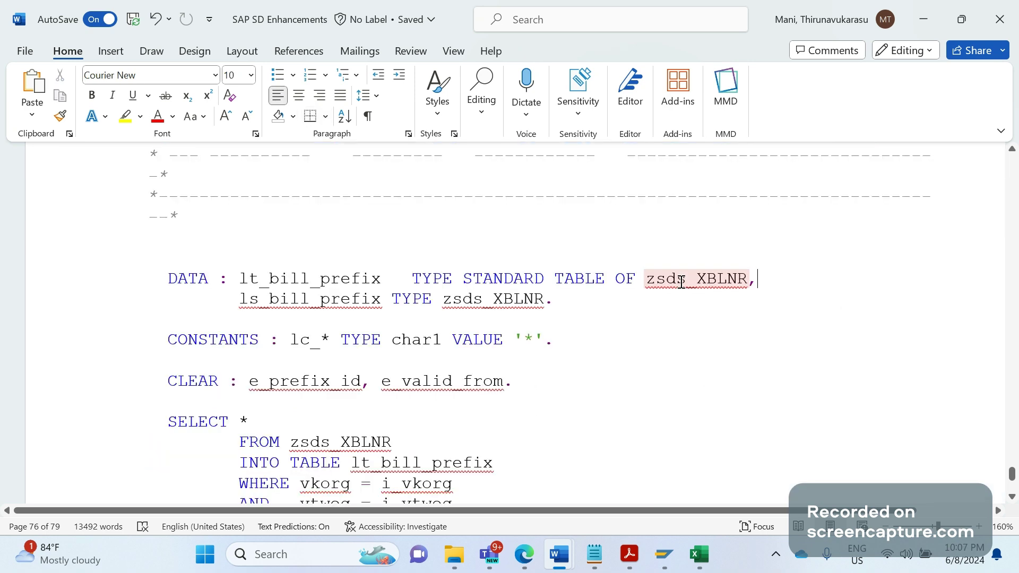
key("Page_Down")
scroll(681, 282, "down", 2)
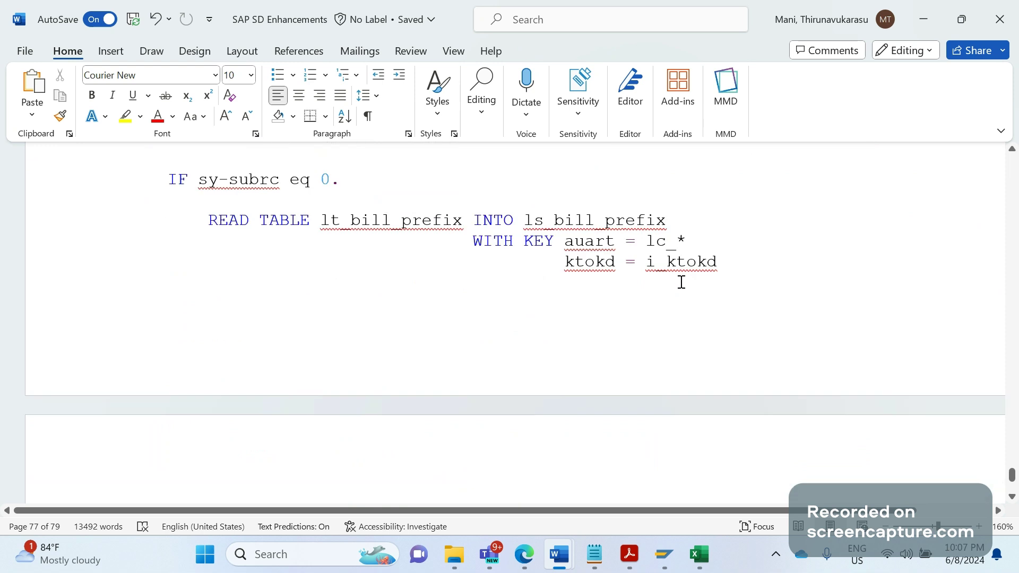
scroll(681, 281, "down", 1)
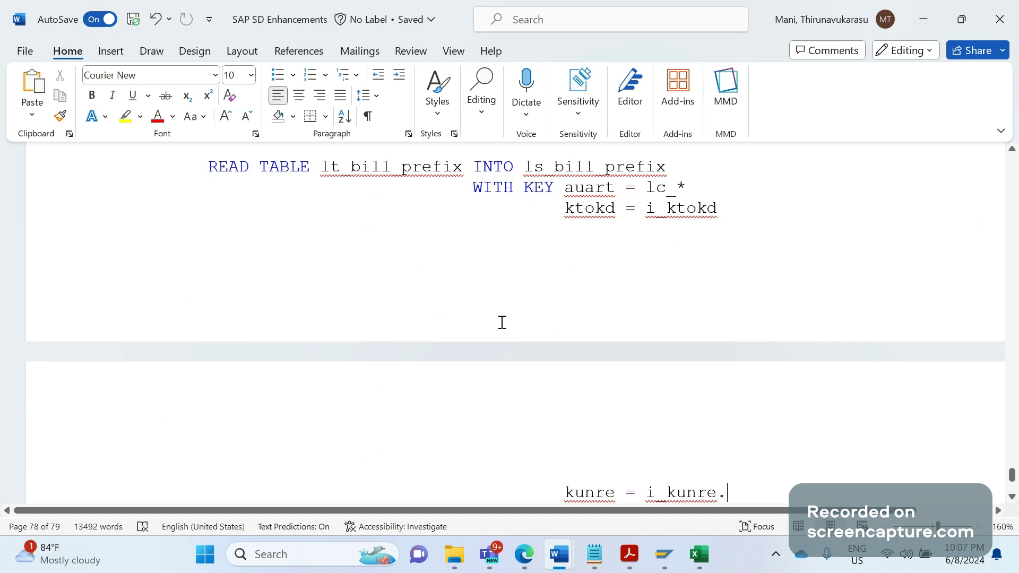
key("ctrl+z")
key("ctrl+z")
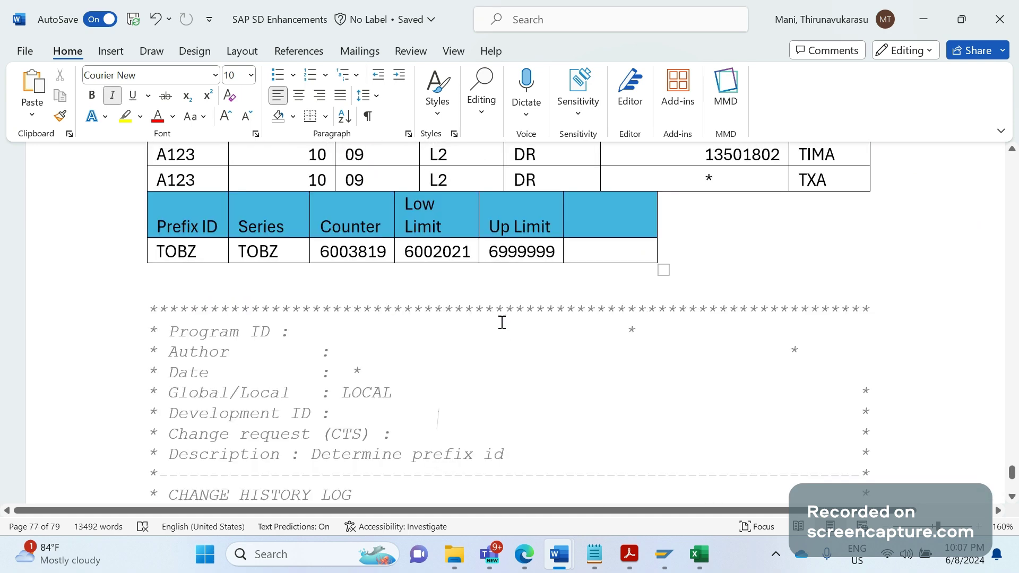
key("ctrl+z")
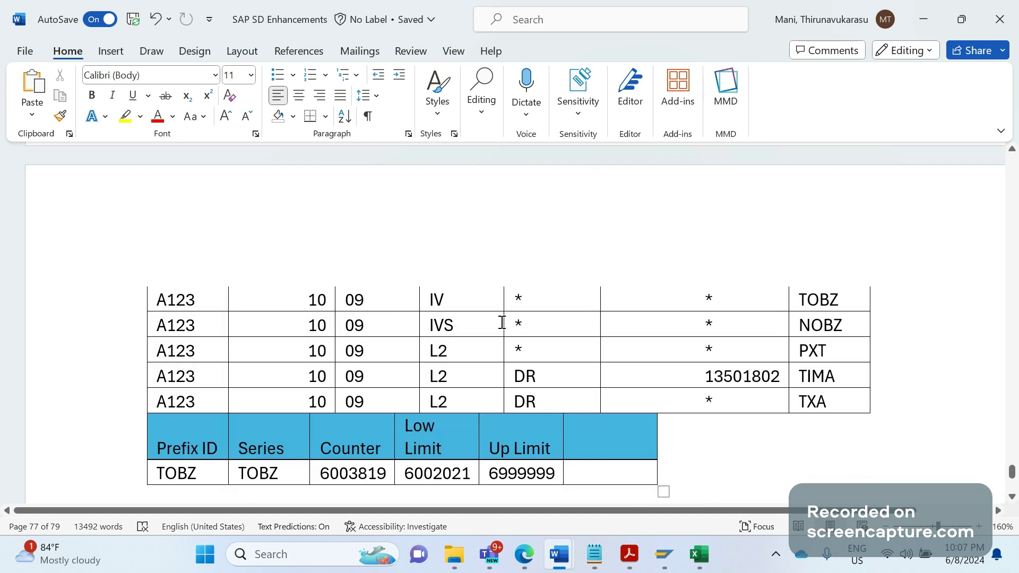
key("ctrl+z")
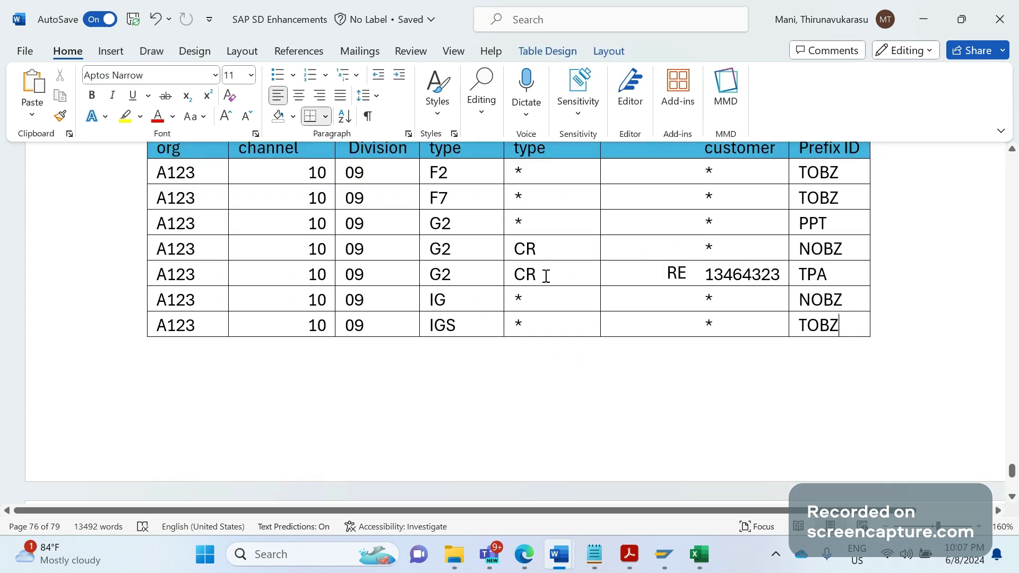
Reselect the CR and RE cells of the TPA row, then go up to the Enhancement 22 heading
left_click_drag(546, 276, 708, 276)
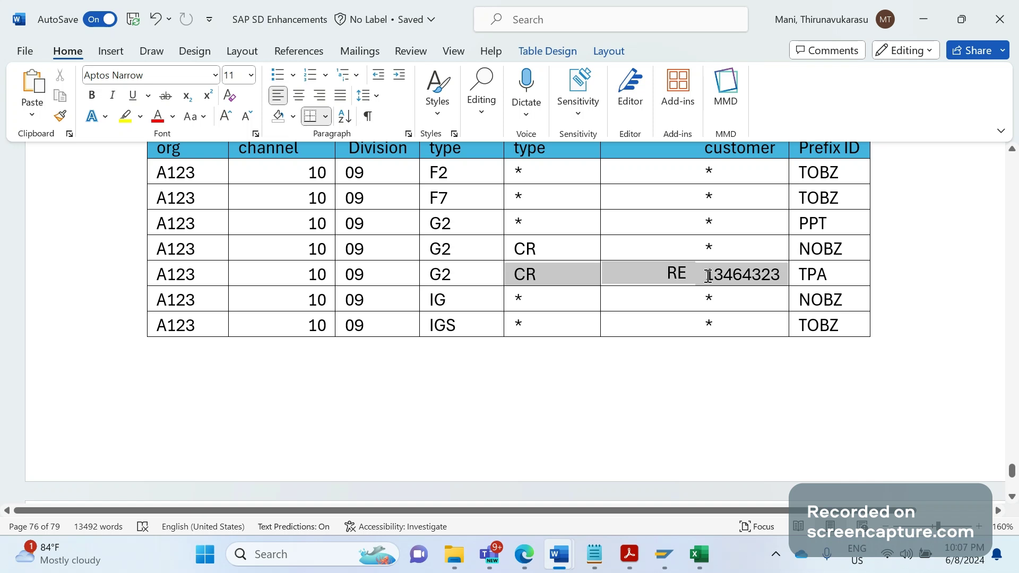
left_click(817, 281)
left_click_drag(546, 276, 717, 286)
left_click(680, 314)
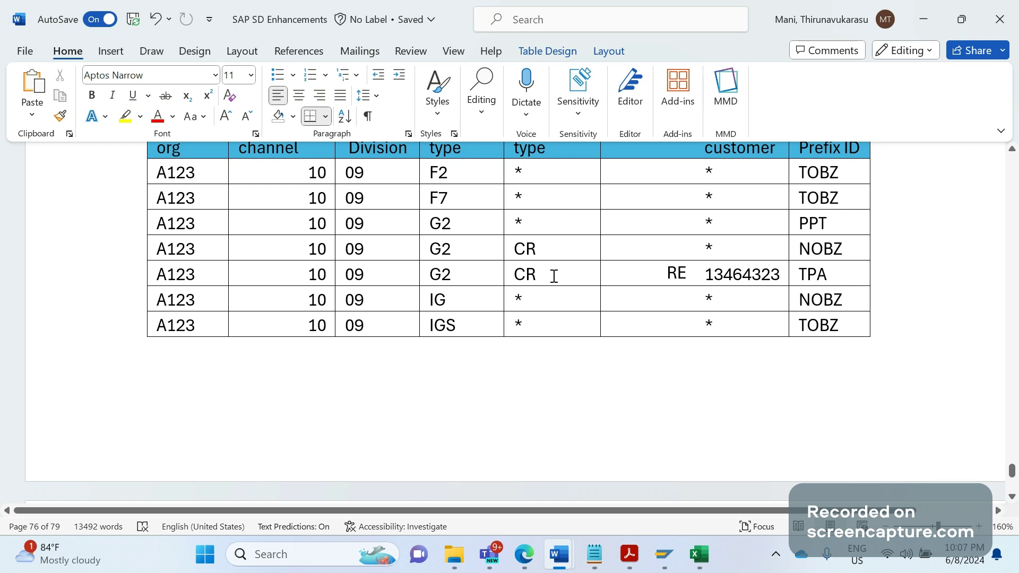
left_click(663, 281)
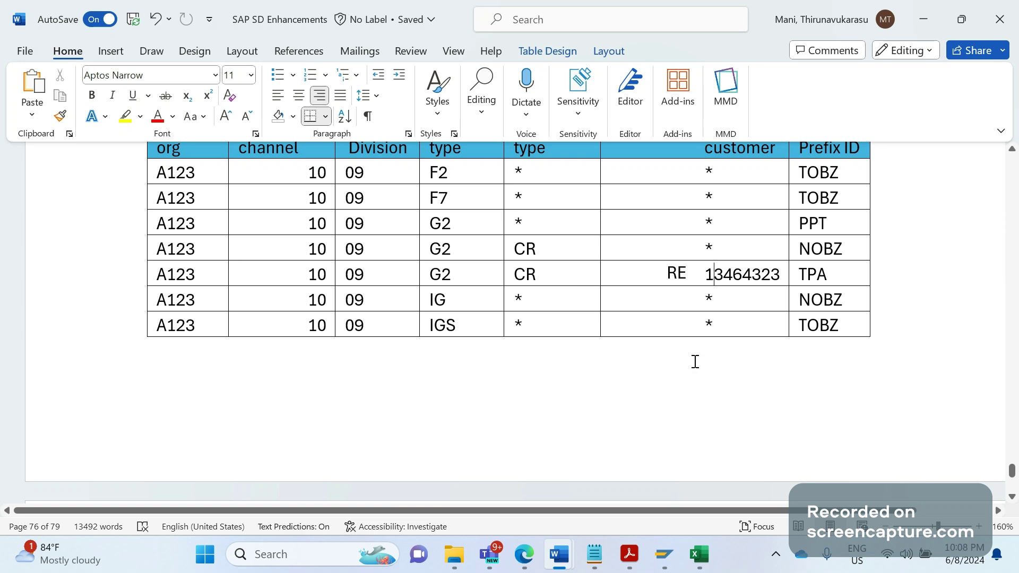
key("Page_Up")
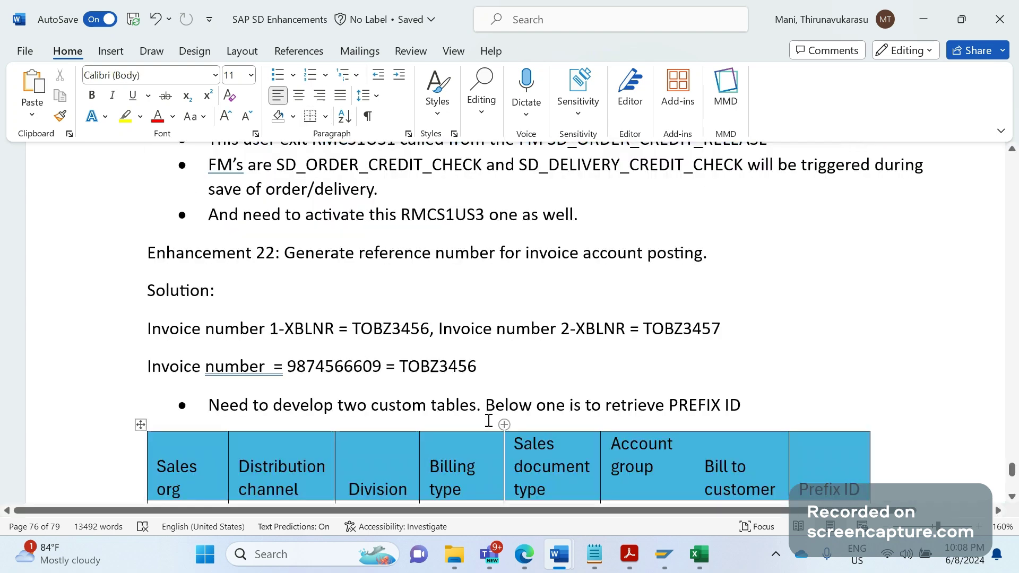
Replace 'Below' with 'First table' so the bullet reads 'First table is to retrieve PREFIX ID'
left_click(519, 410)
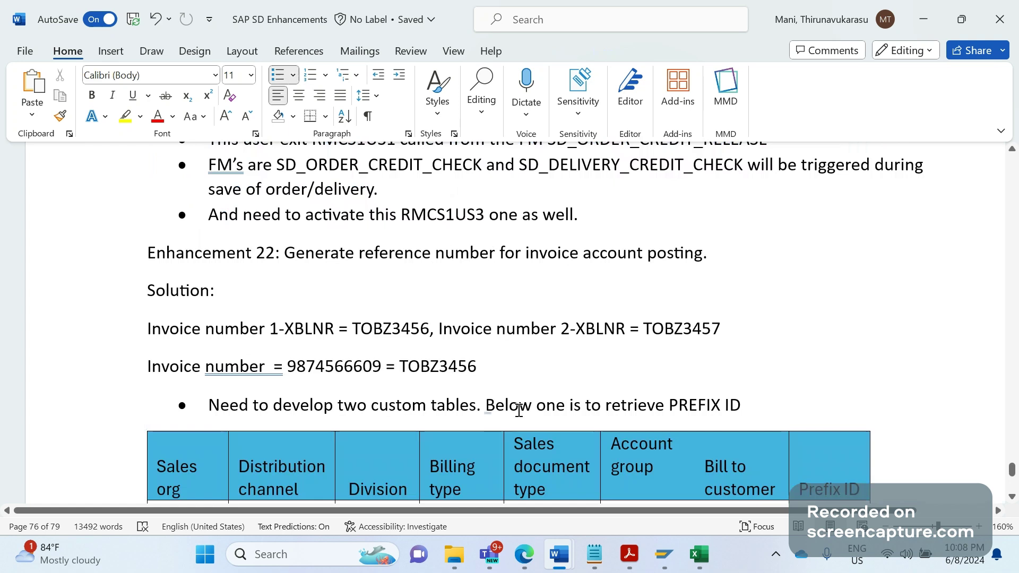
left_click(485, 409)
type("FIRS")
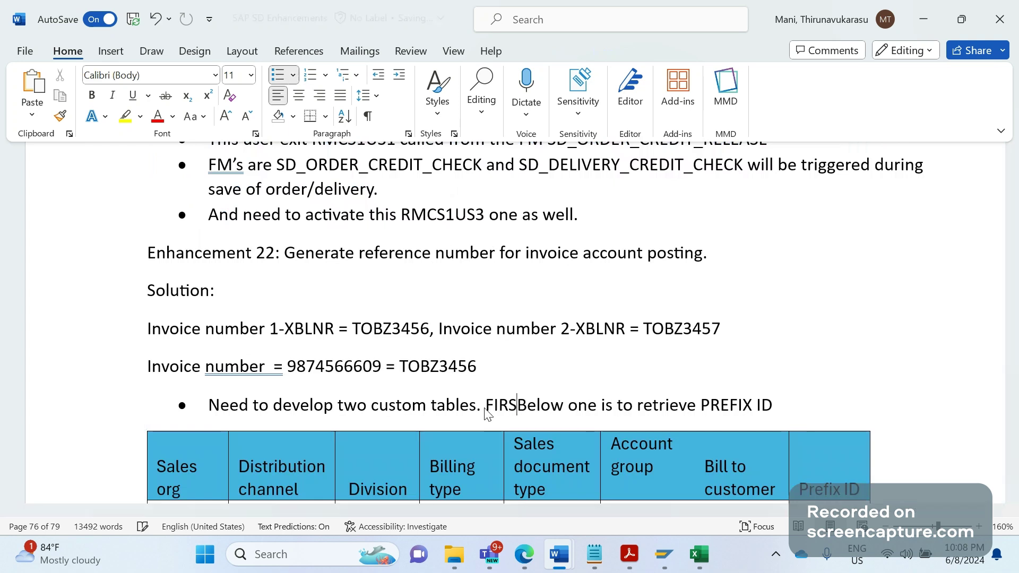
key("BackSpace")
key("BackSpace")
key("BackSpace")
type("irst table")
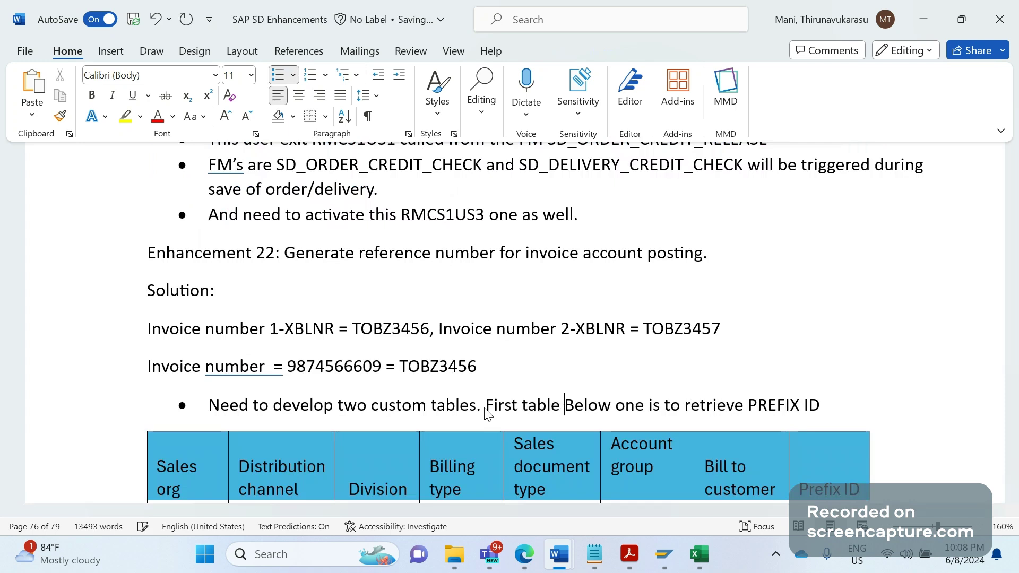
key("Delete")
key("Delete")
key("Delete")
key("Delete")
key("Delete")
key("Delete")
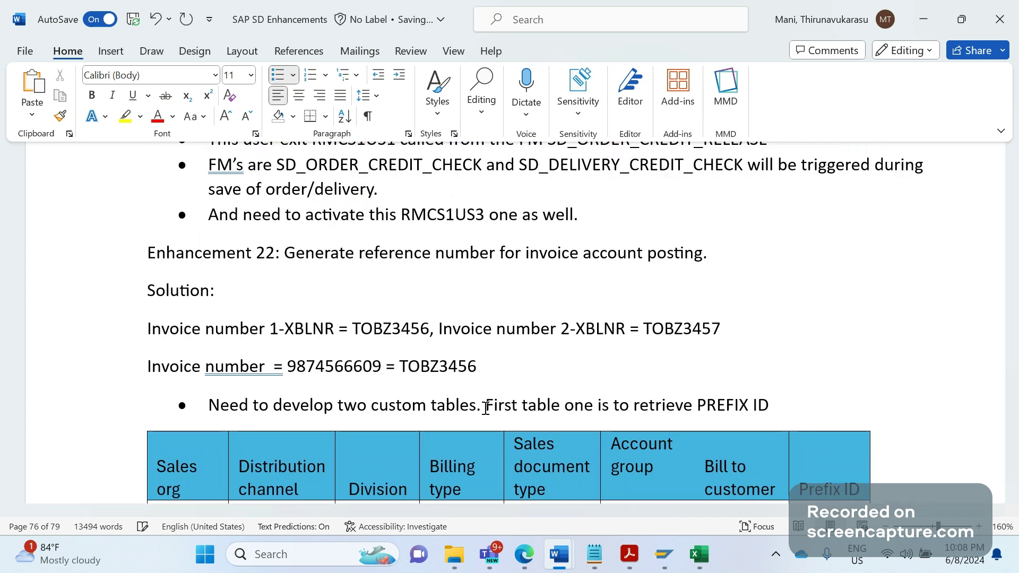
key("Delete")
key("Delete")
key("Delete")
key("Delete")
Page down to the prefix table's data rows and the counter table
key("Page_Down")
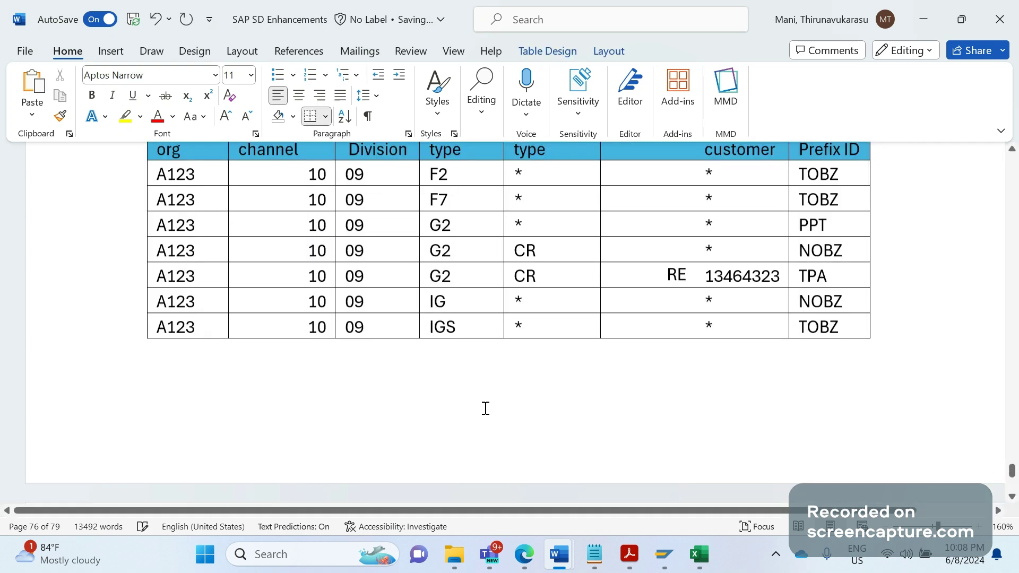
key("Page_Down")
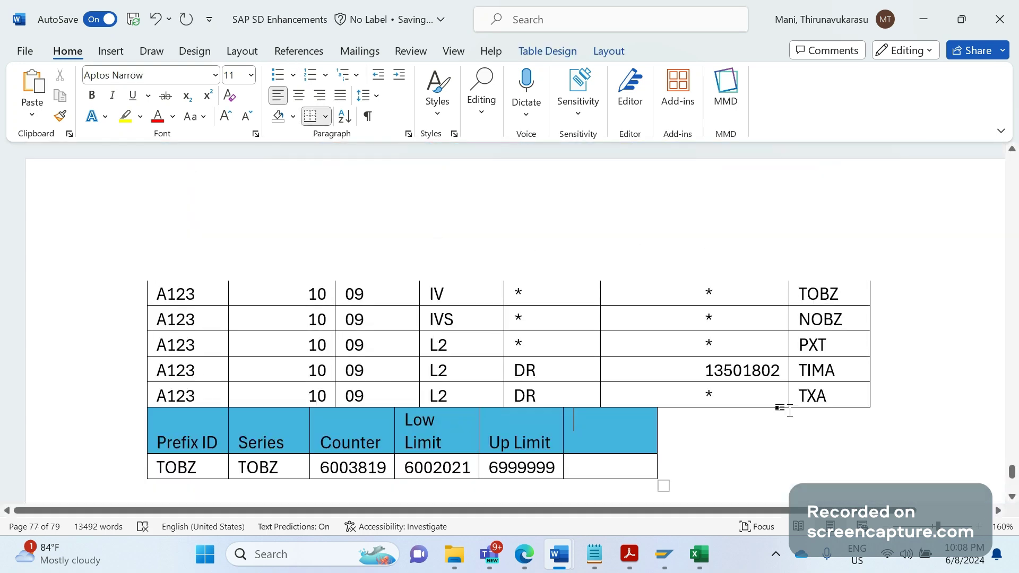
left_click(885, 369)
Add an empty row under the A123/L2/DR/TXA row and start a bullet below the counter table
left_click(897, 391)
key("Return")
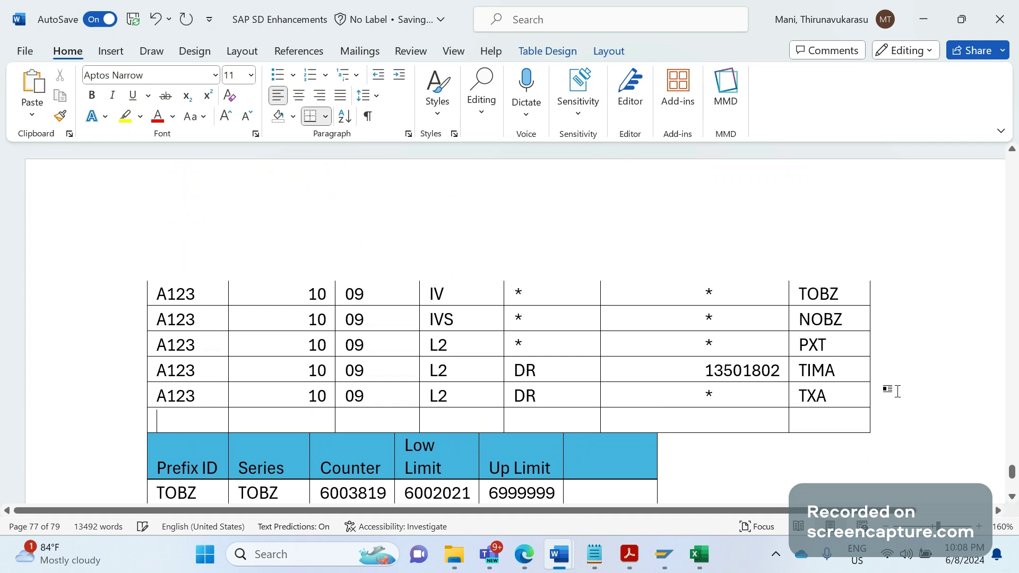
key("alt+shift")
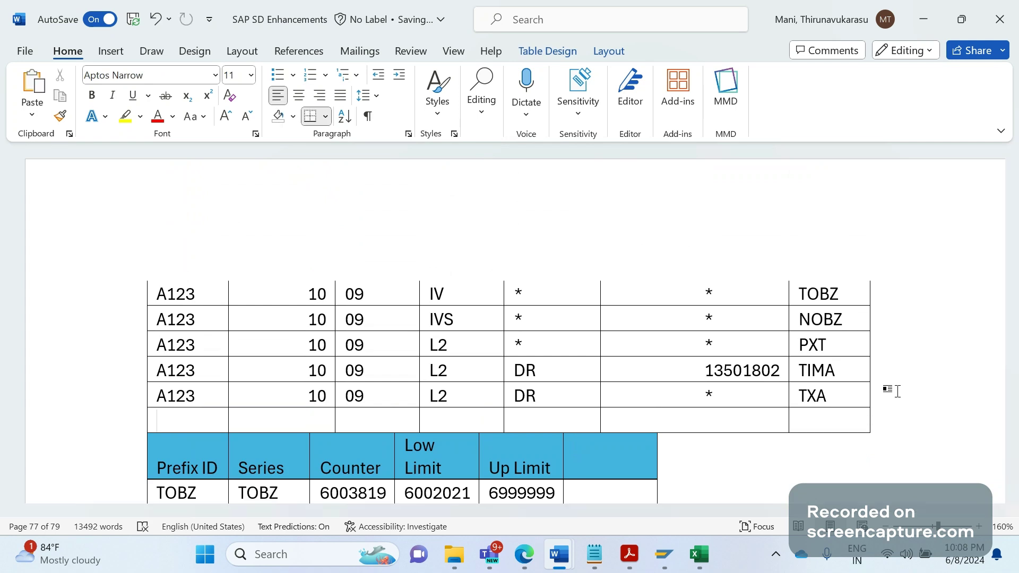
key("Down")
key("Down")
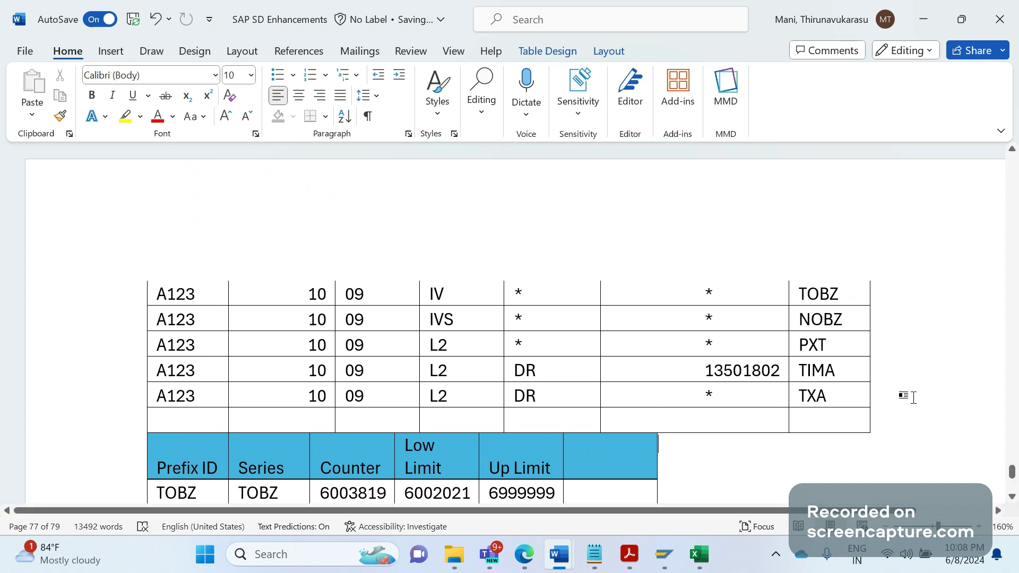
key("Down")
key("Down")
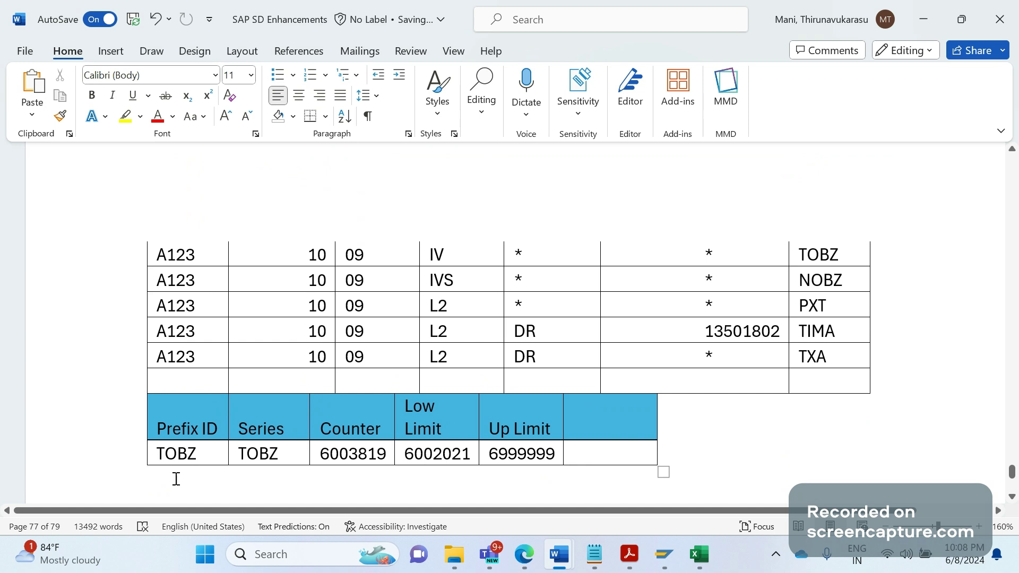
left_click(279, 76)
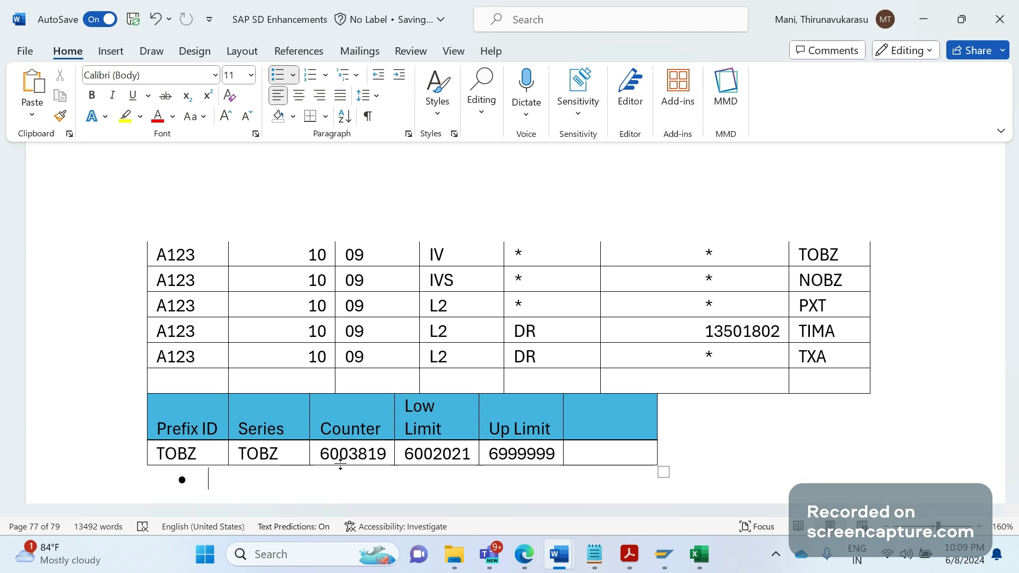
key("Page_Up")
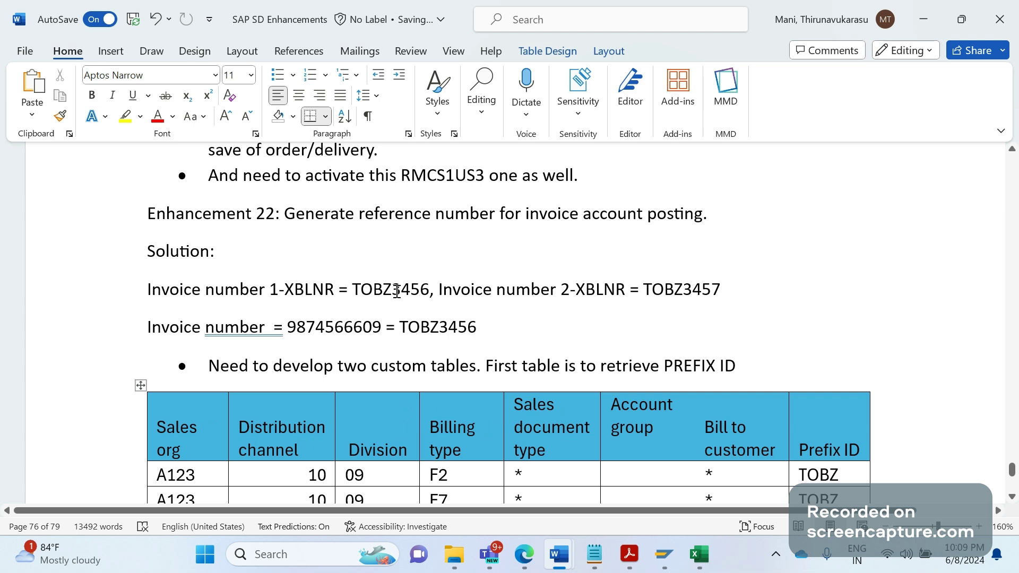
Change the TOBZ counter from 6003819 to 6003456 using the digits of invoice TOBZ3456
left_click_drag(397, 290, 427, 292)
key("ctrl+c")
scroll(427, 292, "down", 5)
left_click(425, 296)
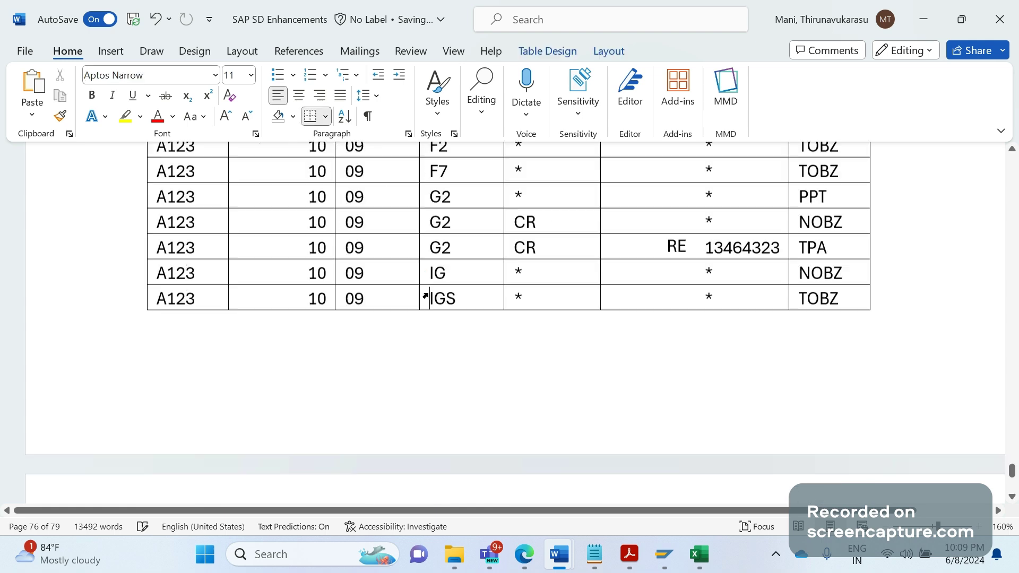
scroll(425, 295, "down", 5)
left_click(425, 295)
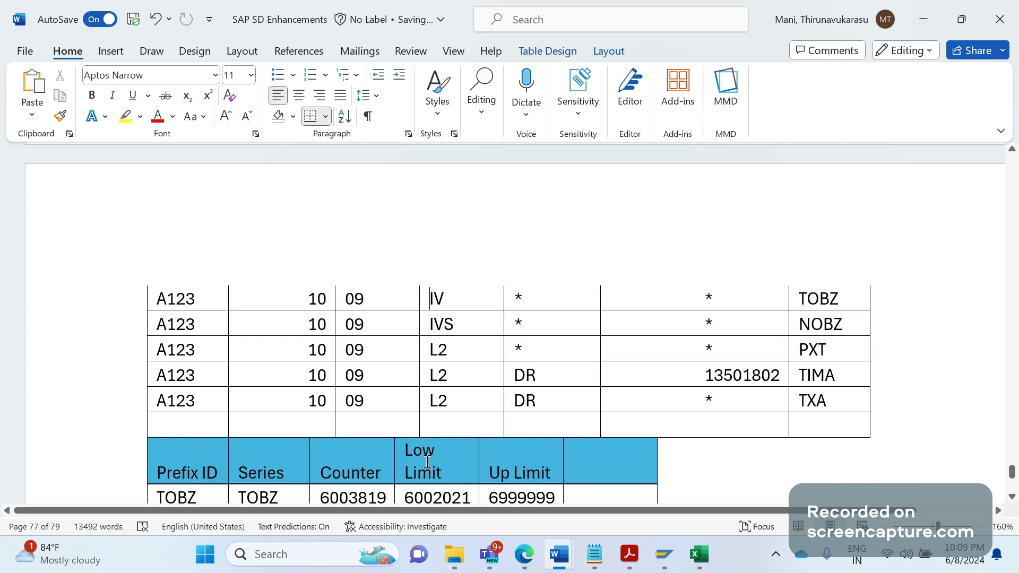
left_click(388, 500)
key("BackSpace")
key("BackSpace")
key("BackSpace")
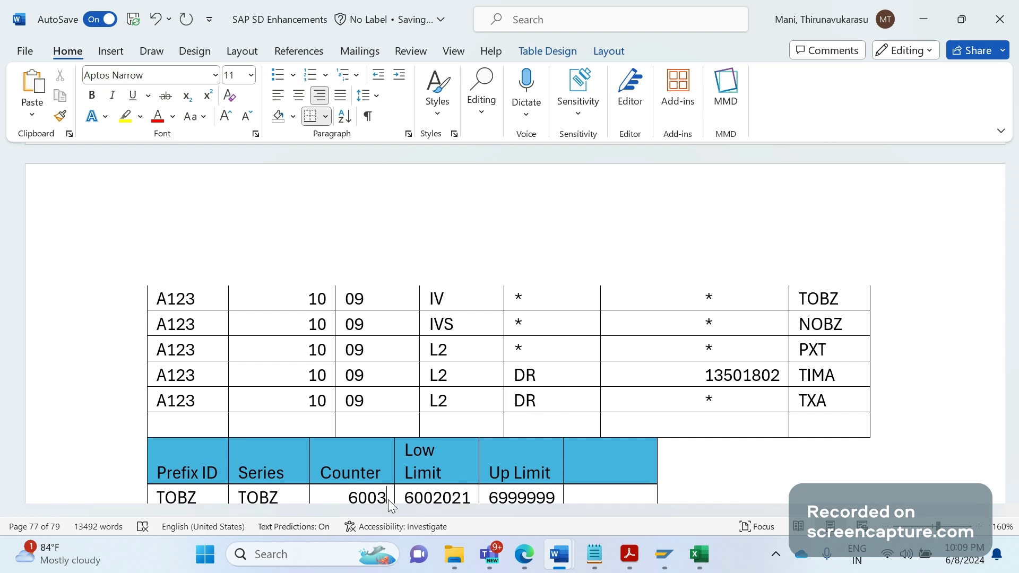
key("BackSpace")
key("ctrl+v")
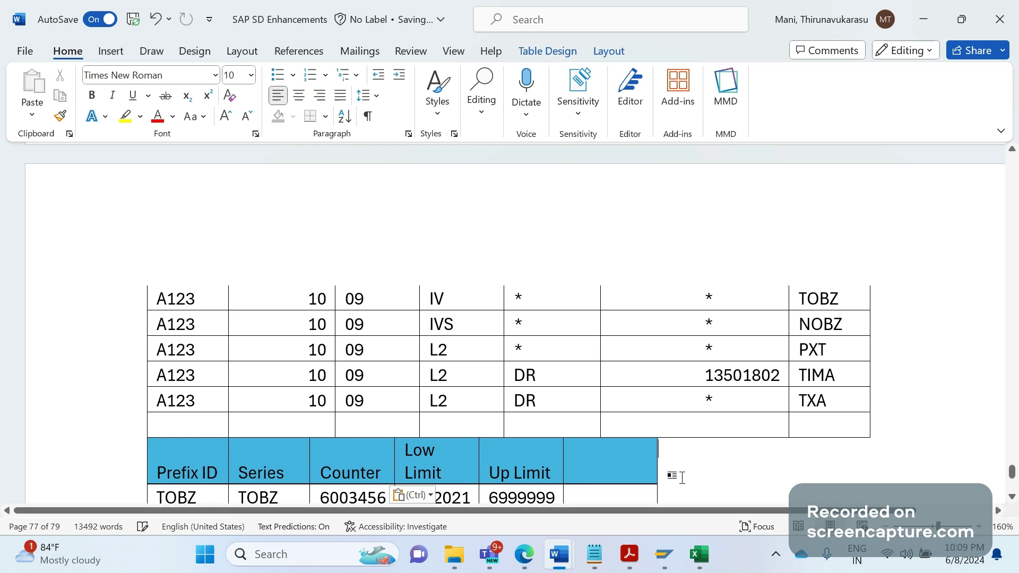
left_click(358, 477)
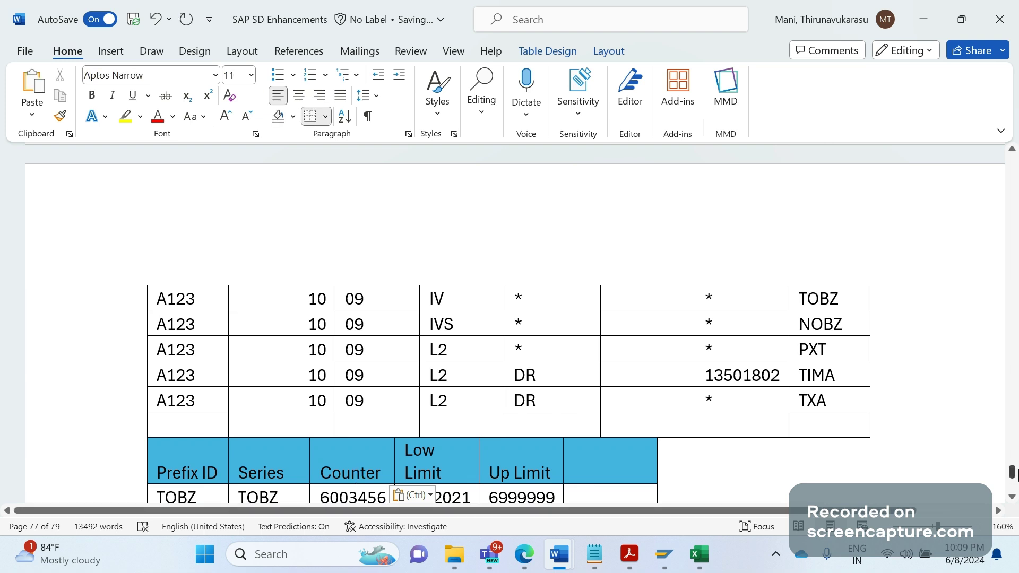
Check the counter row's cells: counter 6003456, low limit 6002021 and up limit 6999999
left_click(1013, 496)
scroll(536, 452, "down", 3)
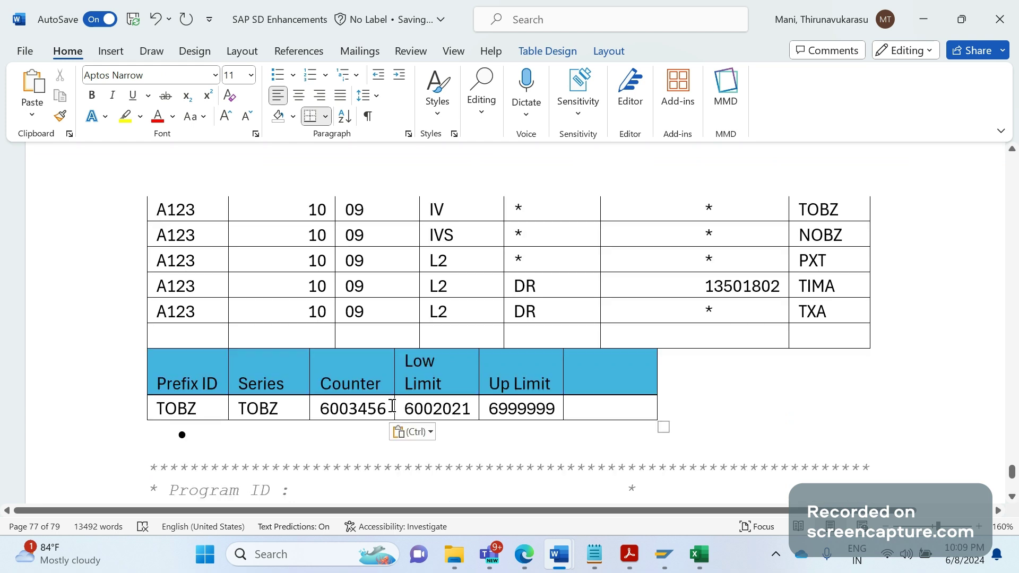
left_click(472, 409)
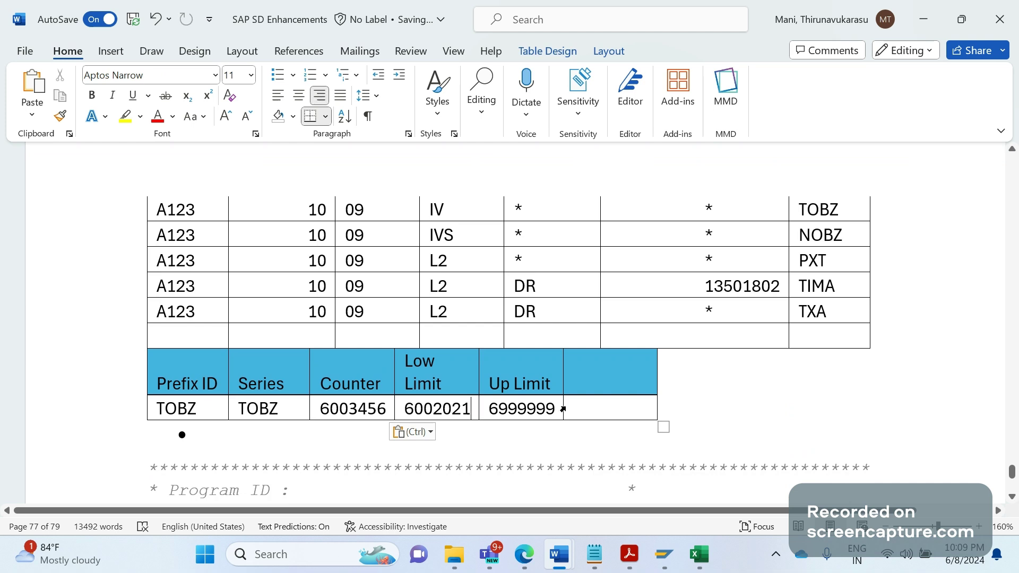
left_click(562, 409)
left_click(475, 411)
left_click(381, 407)
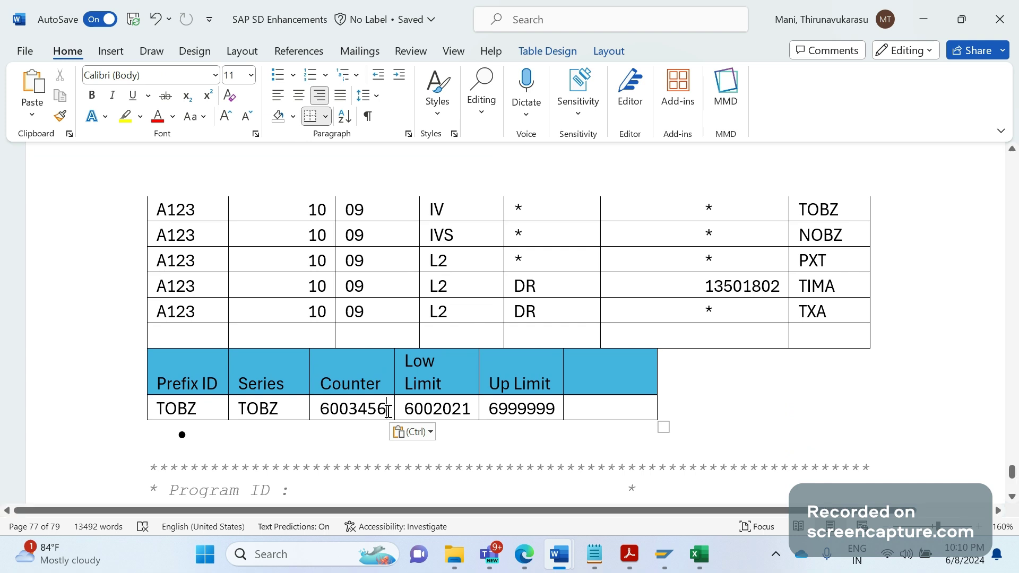
Add the bullet 'Second table should be developed like above to retrieve current counter number' and start a new bullet
left_click(253, 436)
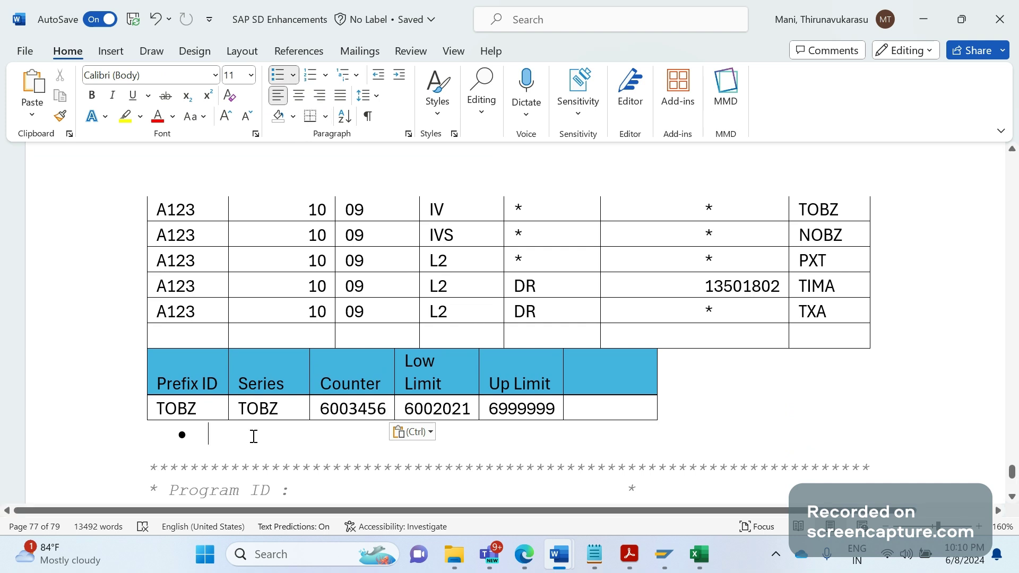
type("second t")
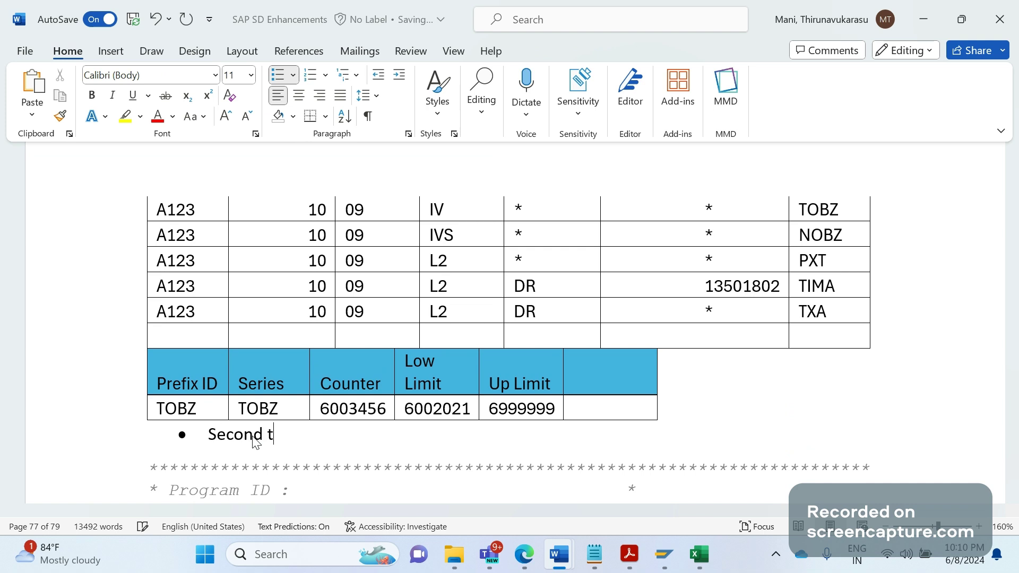
type("able should")
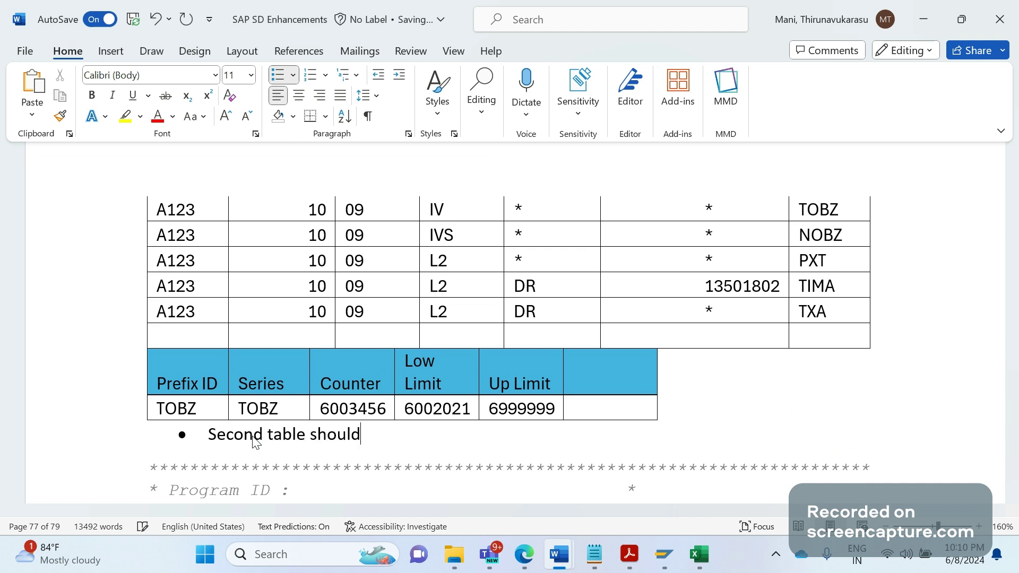
type(" be develope")
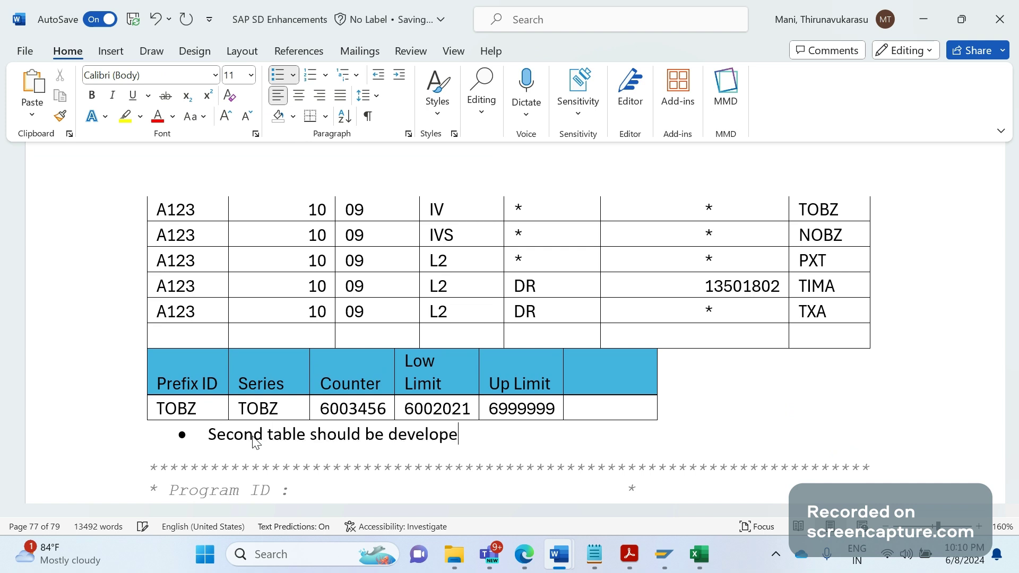
type("d like above to ")
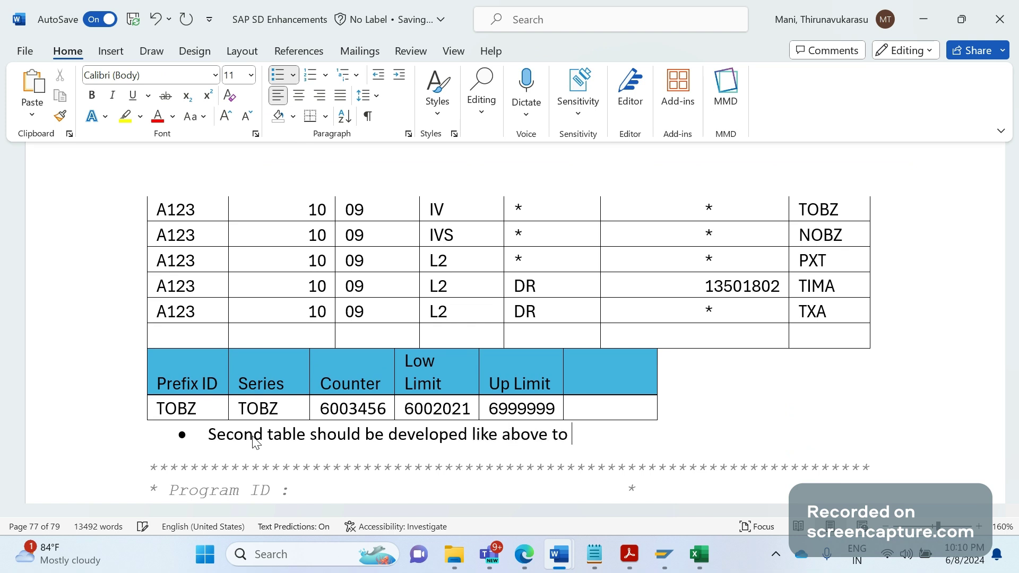
type("retrieve current")
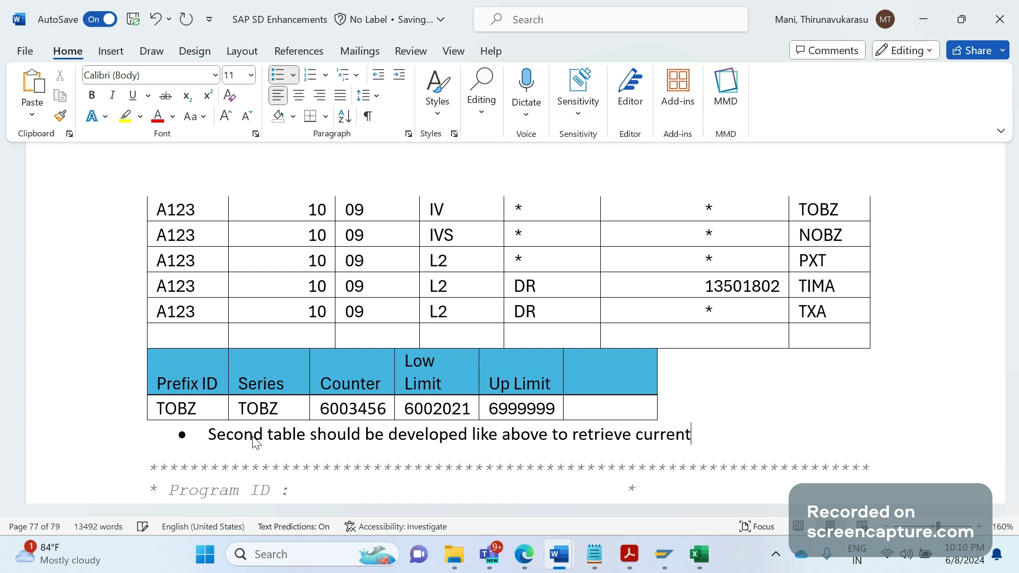
type(" coutn")
type("er numb")
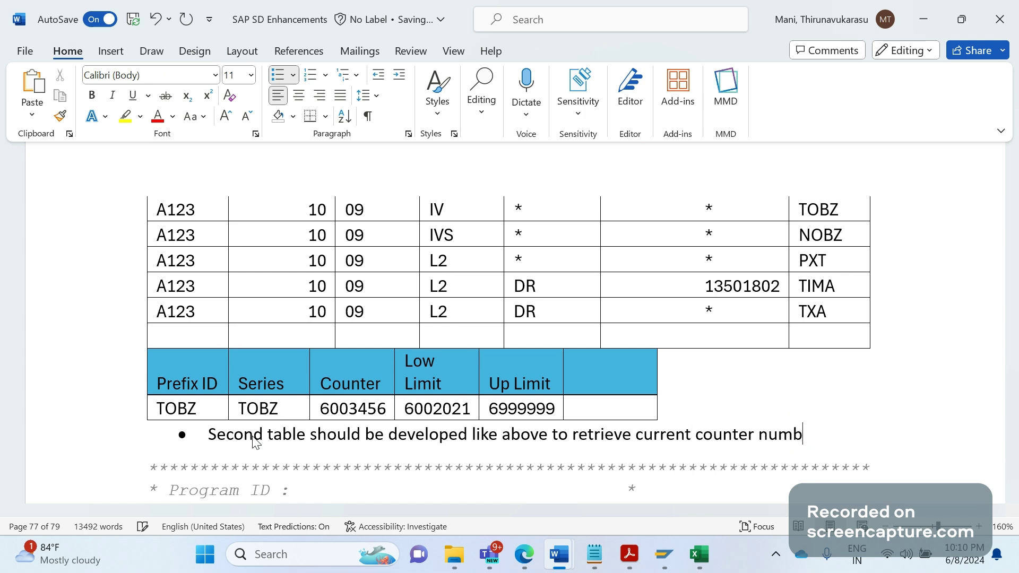
type("er")
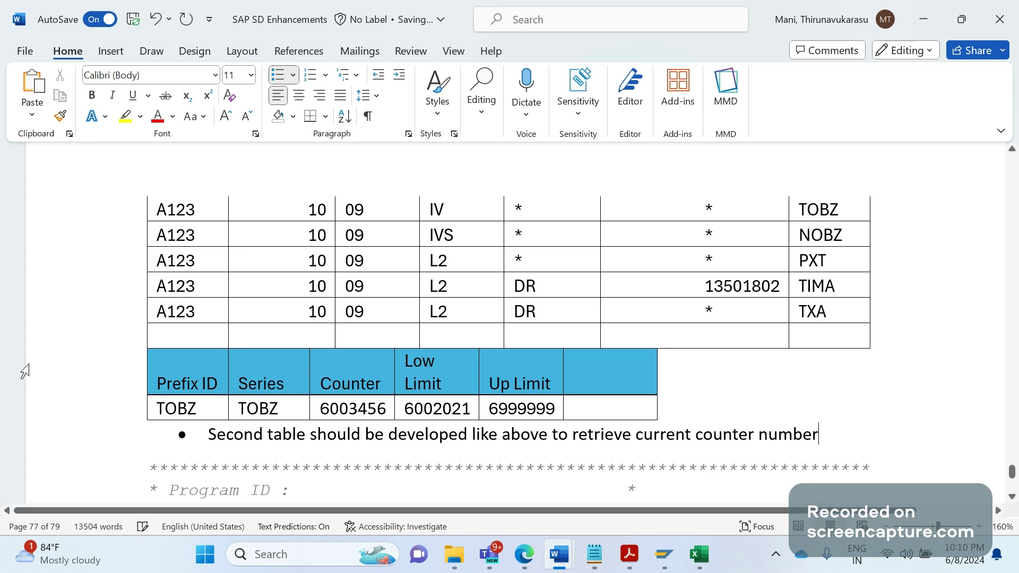
key("Return")
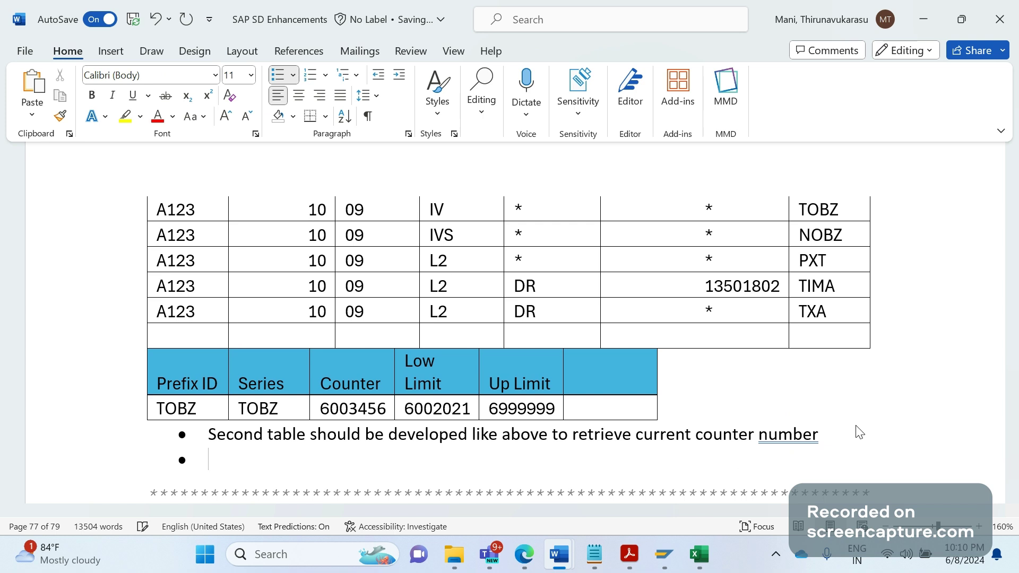
left_click(389, 410)
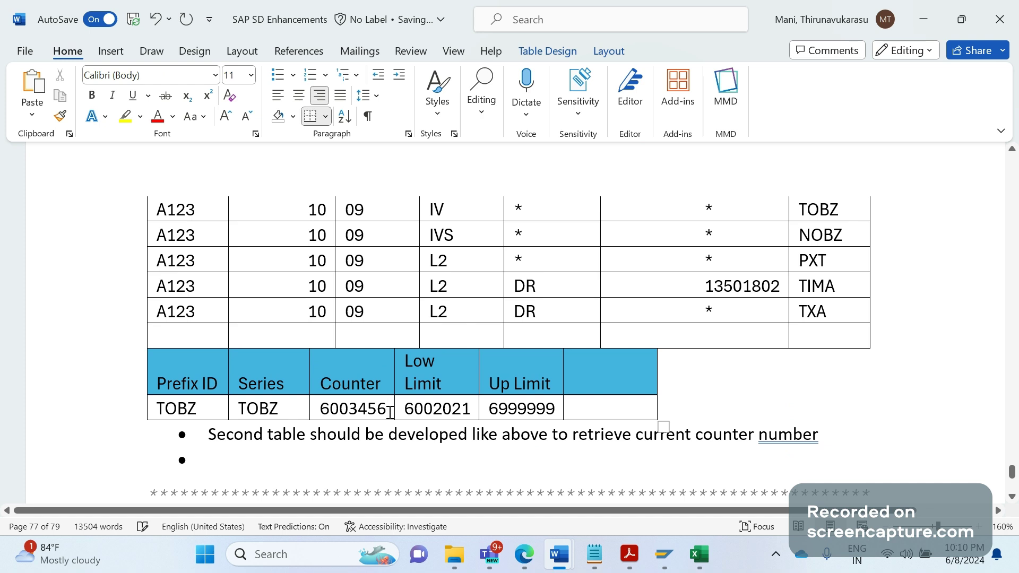
Write the bullet 'Add + 1 to counter. Then concatenate Series + Counter = TOBZ6003457', correcting the typo
left_click_drag(388, 410, 307, 419)
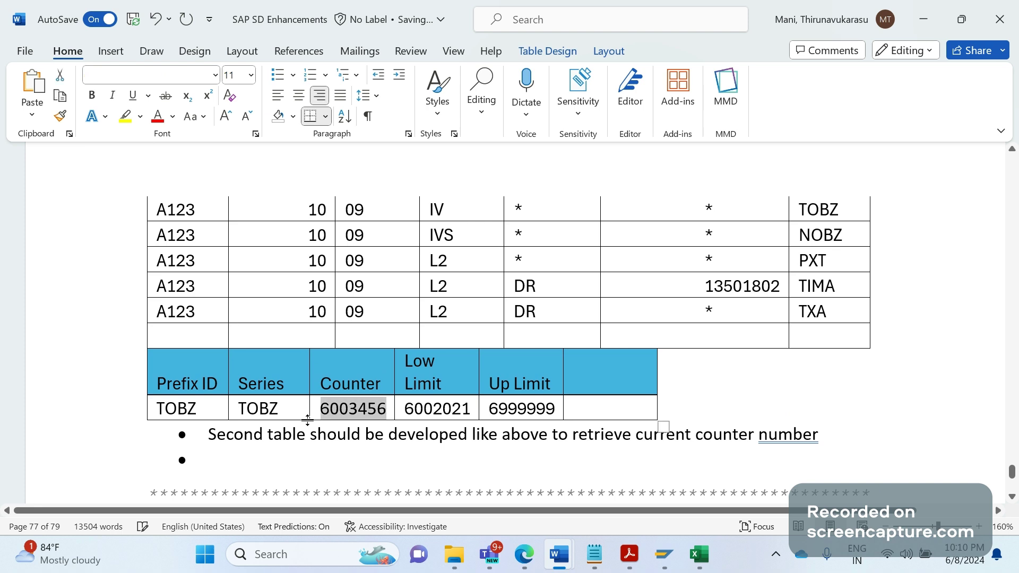
left_click(280, 445)
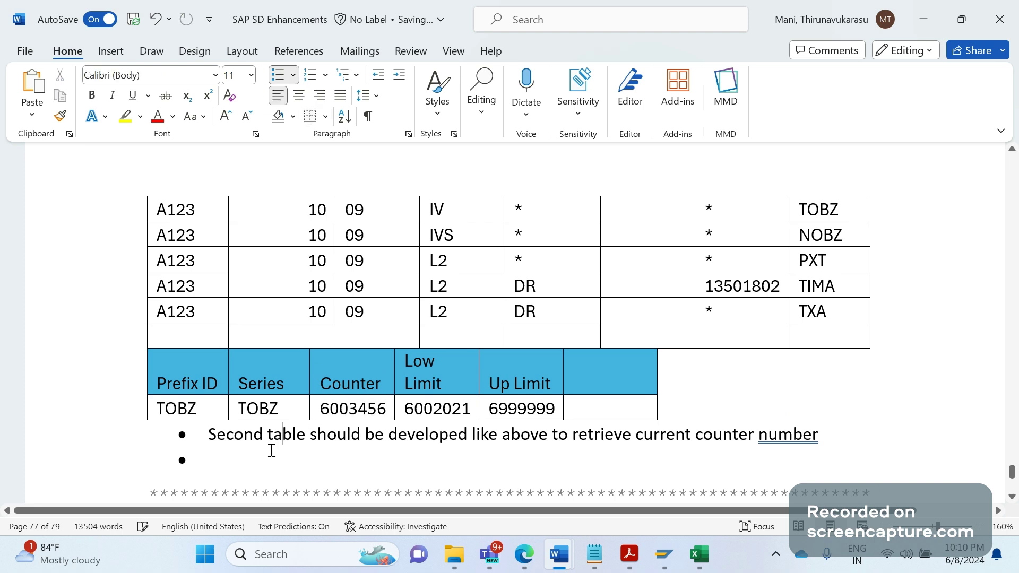
left_click(271, 453)
type("Add +")
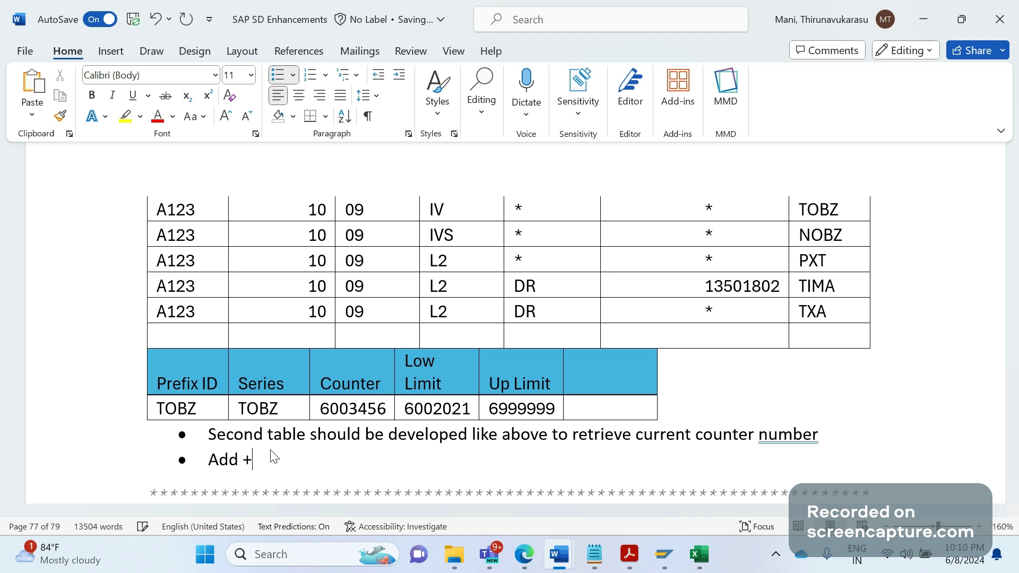
type(" 1")
type(" to c")
type("outner")
key("BackSpace")
key("BackSpace")
key("BackSpace")
key("BackSpace")
type("nter. Then co")
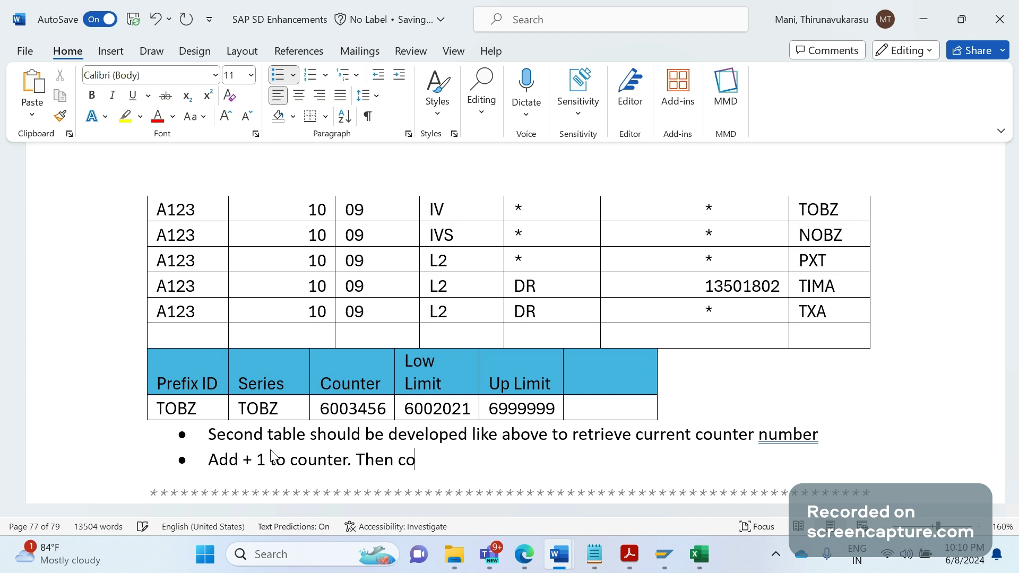
type("ncatenate ")
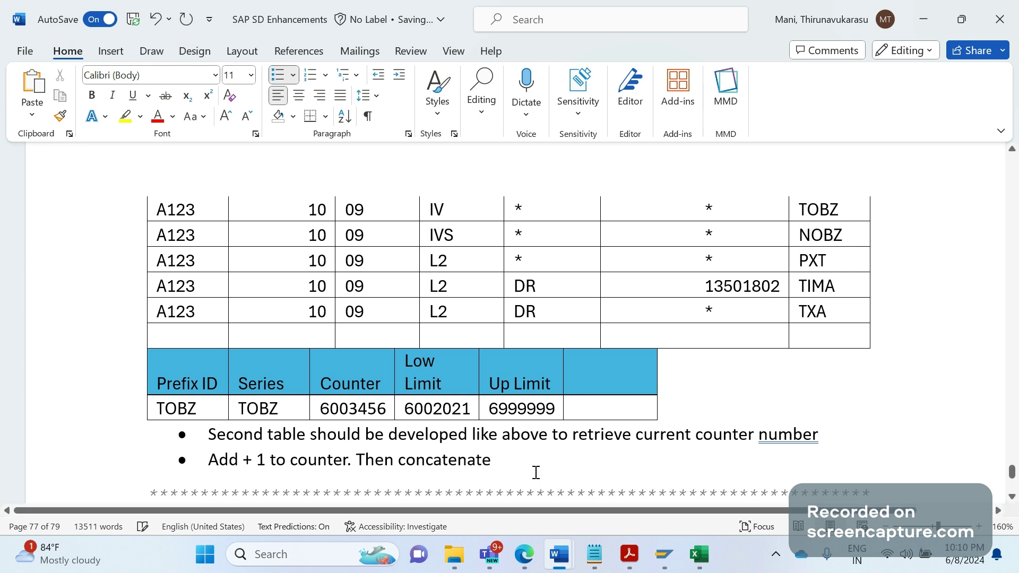
type("Series ")
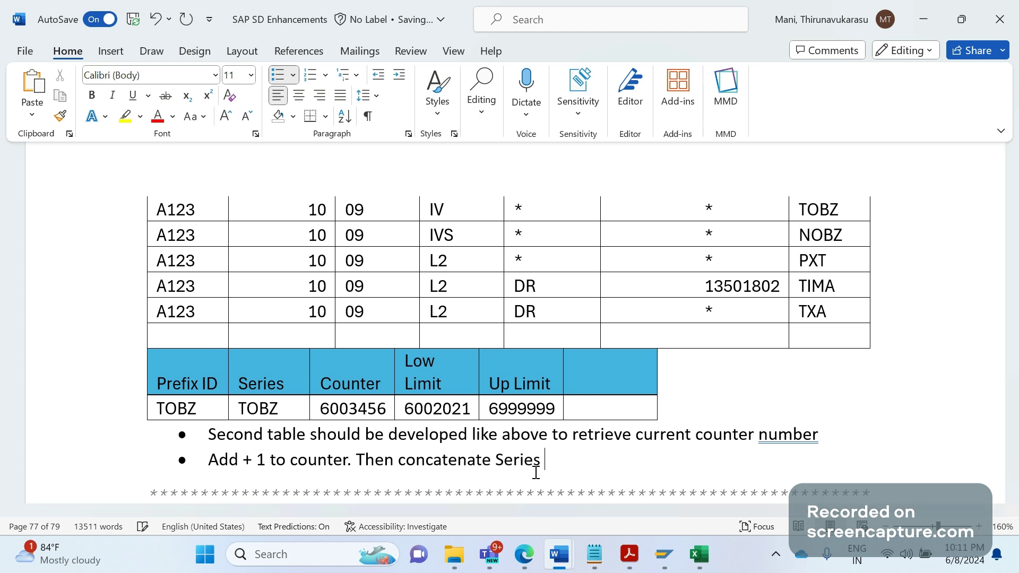
type("+ Counter = TOBZ")
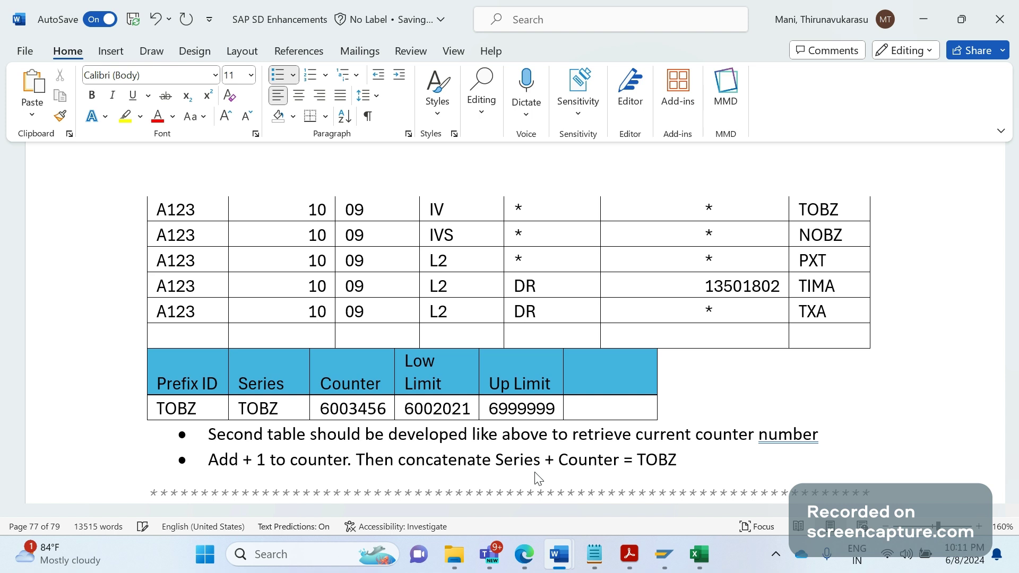
type("6003457")
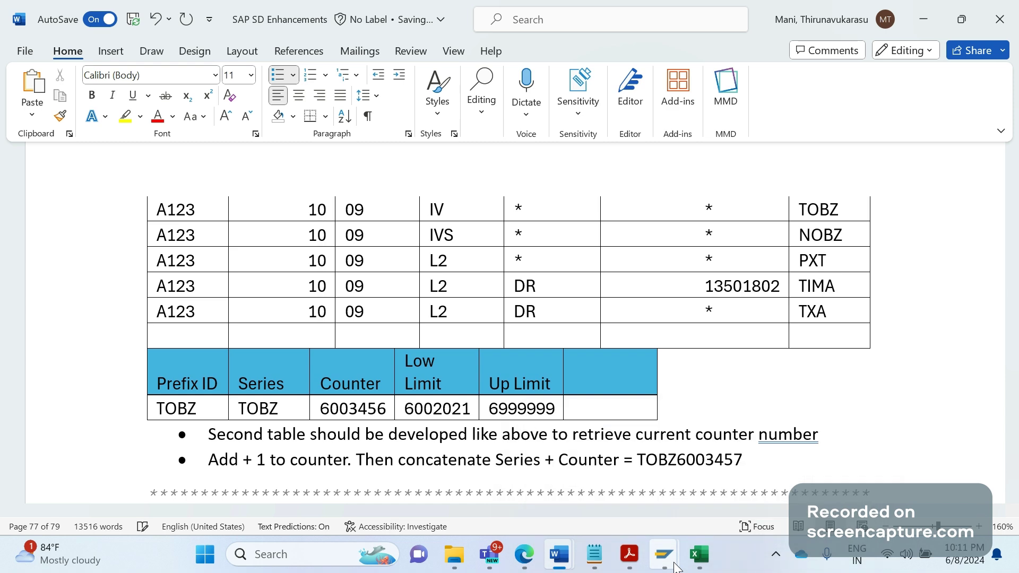
mouse_move(669, 563)
left_click(721, 477)
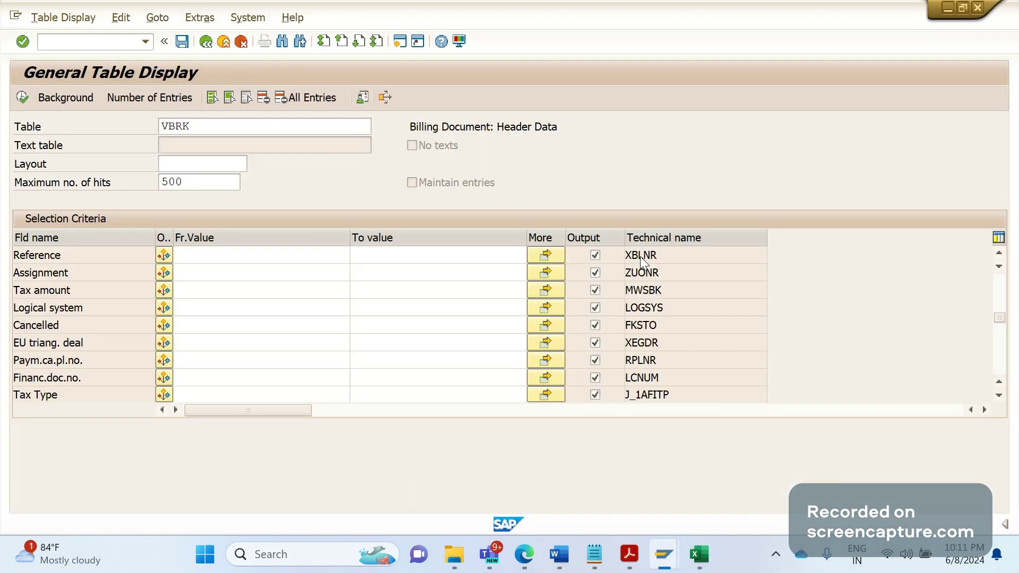
double_click(641, 257)
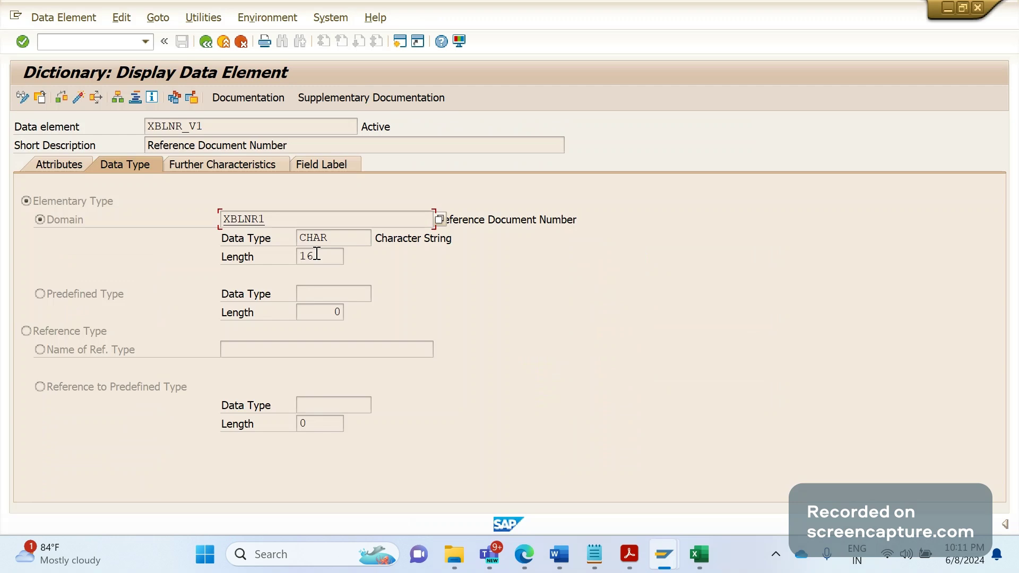
double_click(317, 255)
key("alt+Tab")
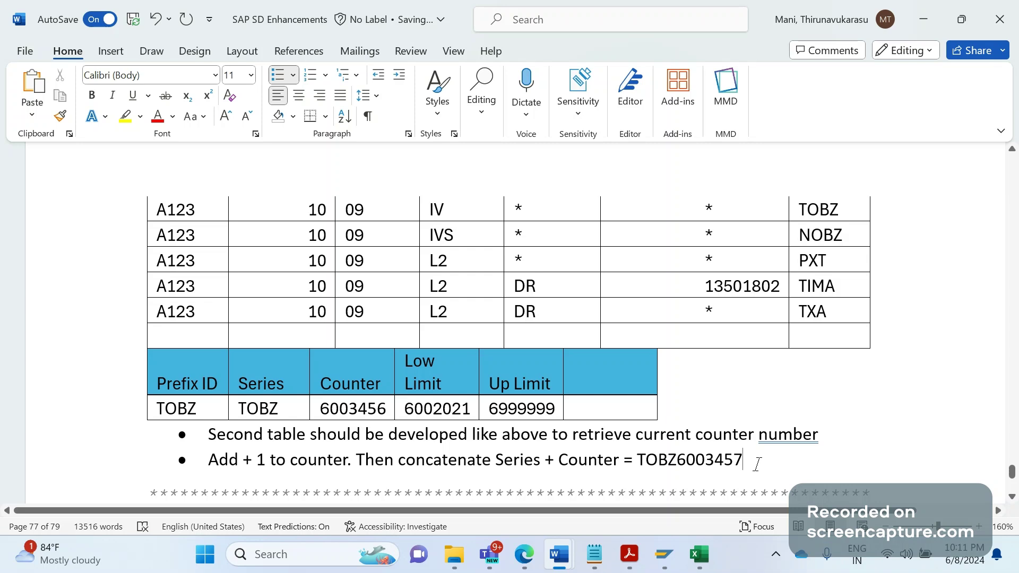
Add the bullet 'Update 6003457 into second table of counter field'
key("Return")
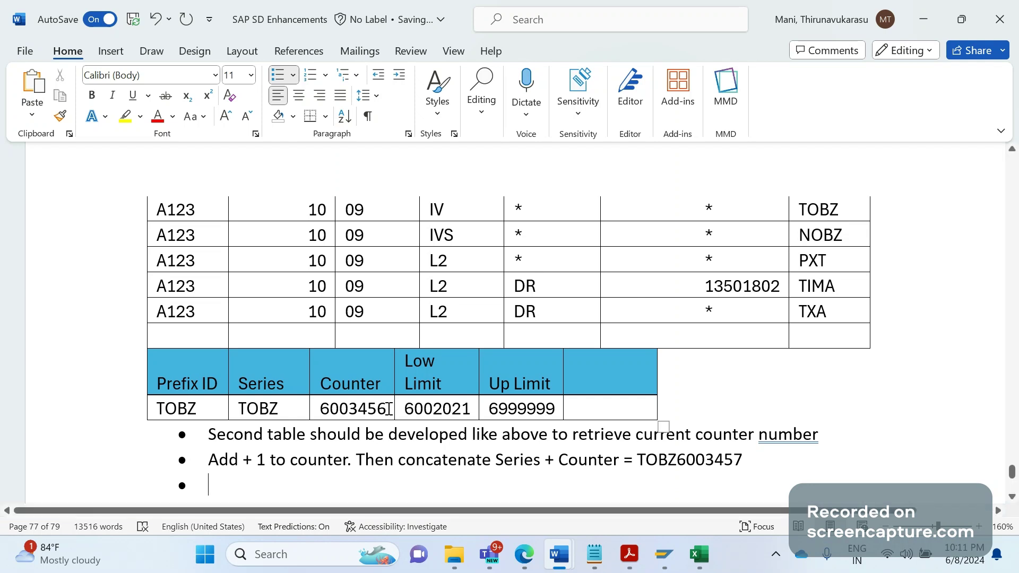
left_click(406, 411)
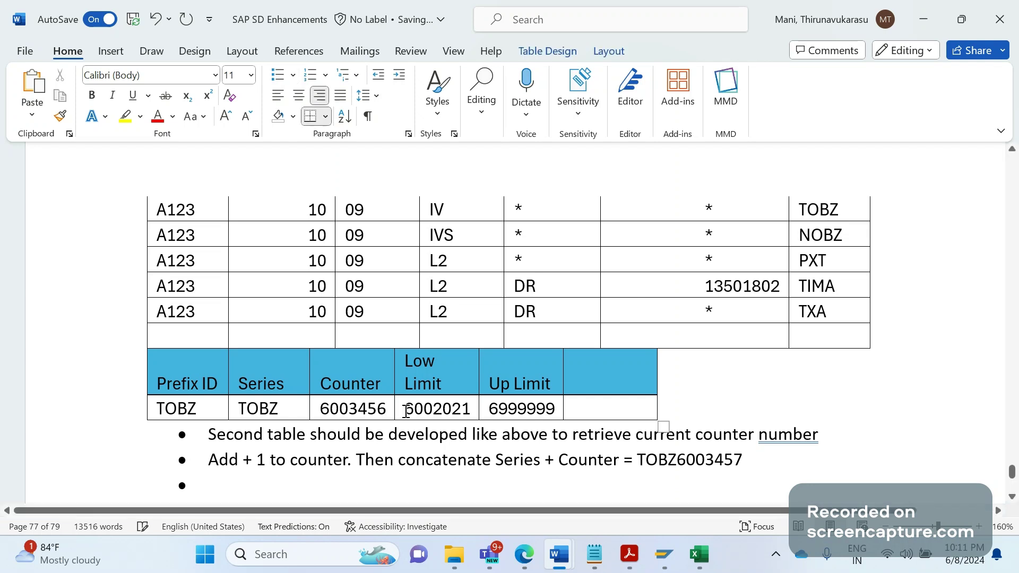
left_click(417, 474)
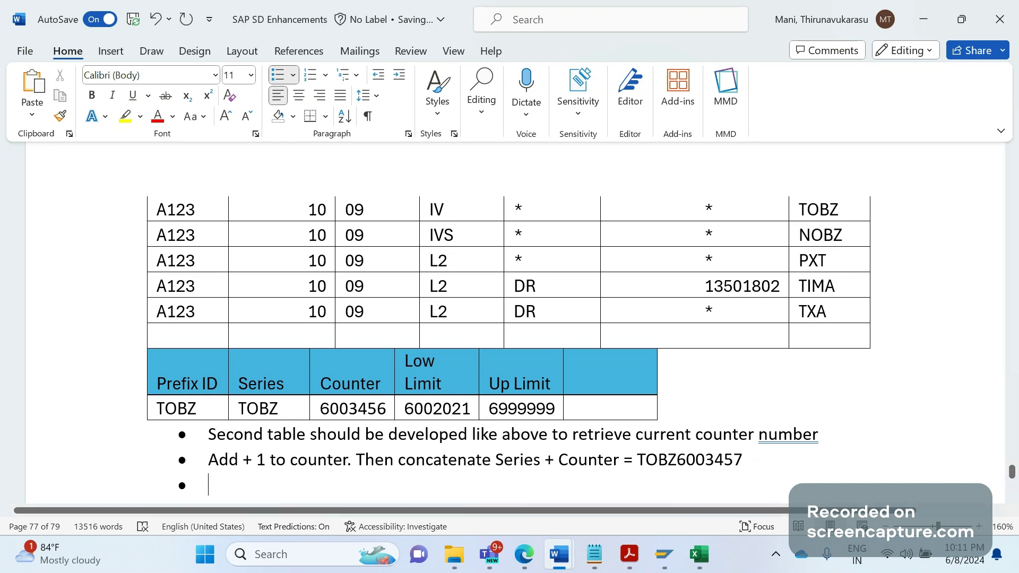
type("Update")
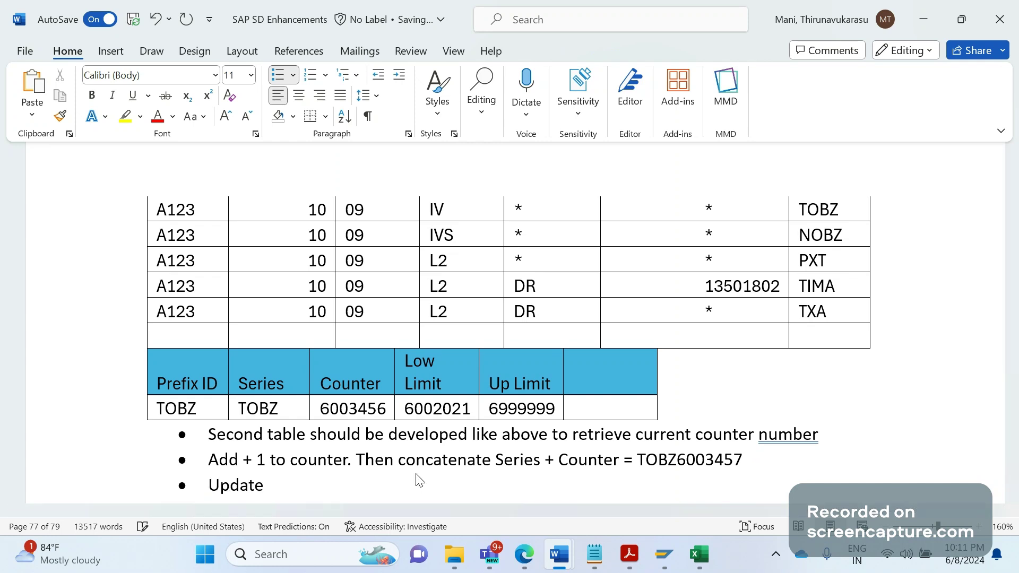
type(" 6003457 into")
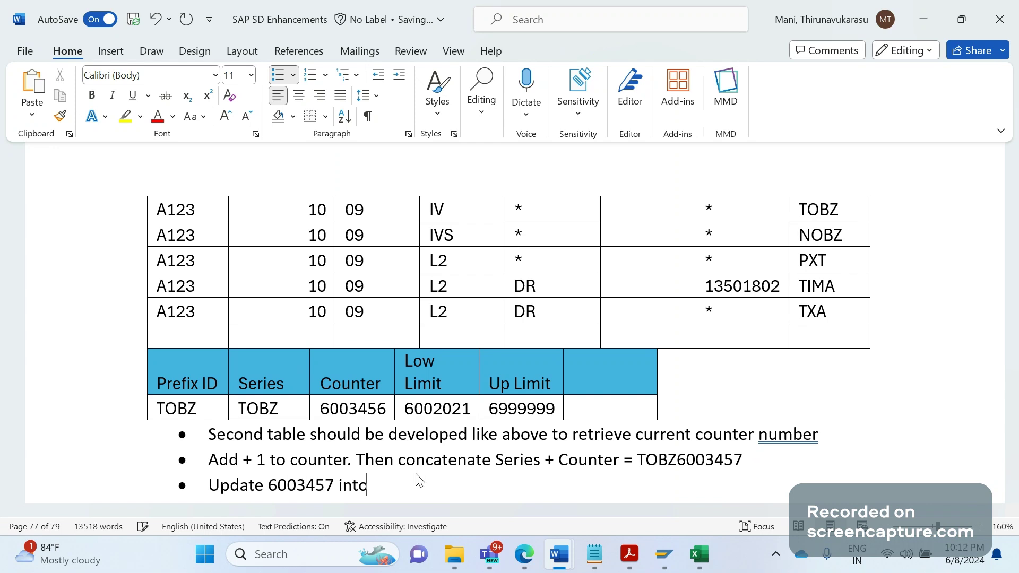
type(" second table of cou")
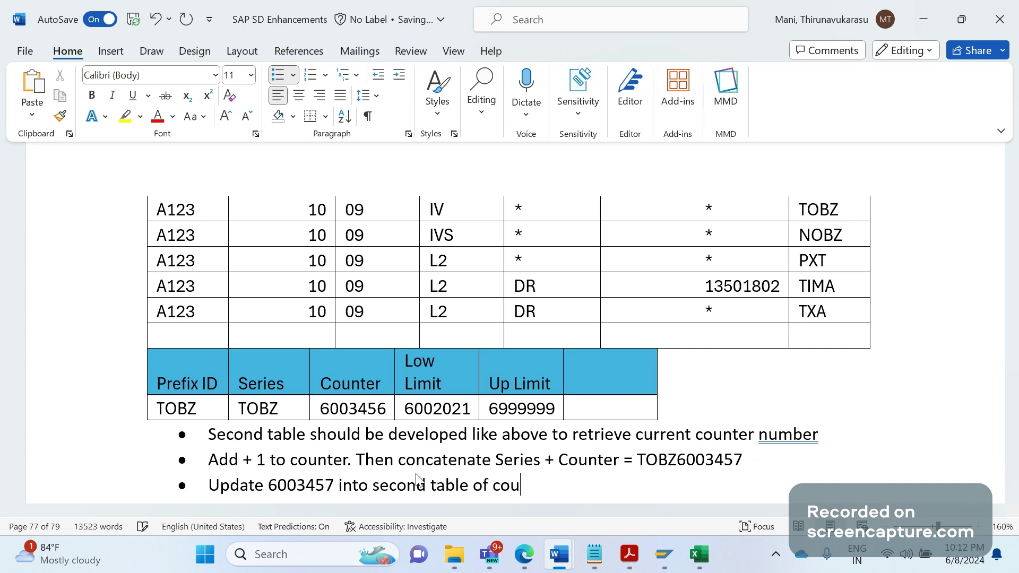
type("nter field")
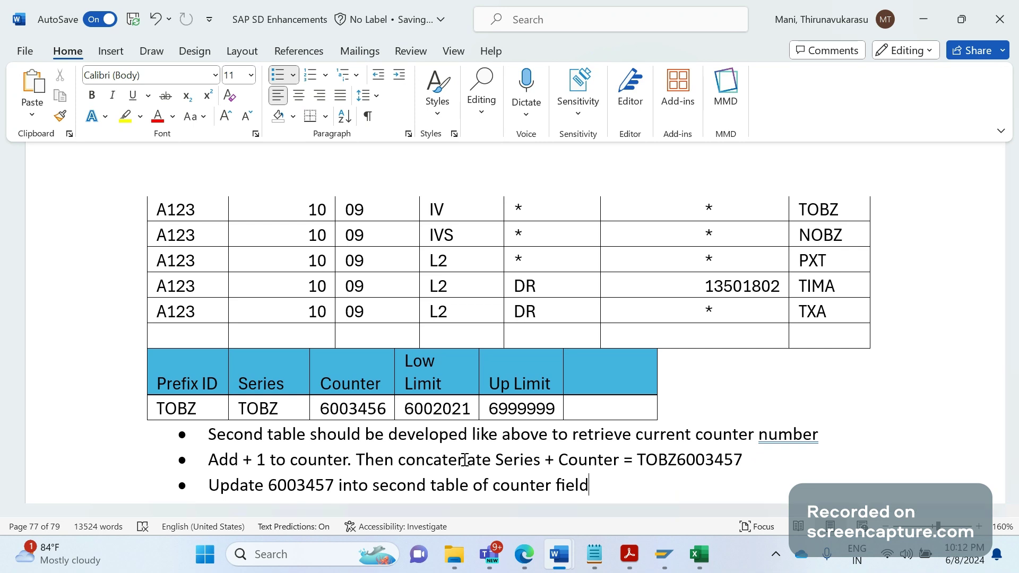
key("ctrl+z")
Add the bullet 'Pass TOBZ6003457 to VBRK-XBLNR', fixing the VBKR typo
key("ctrl+y")
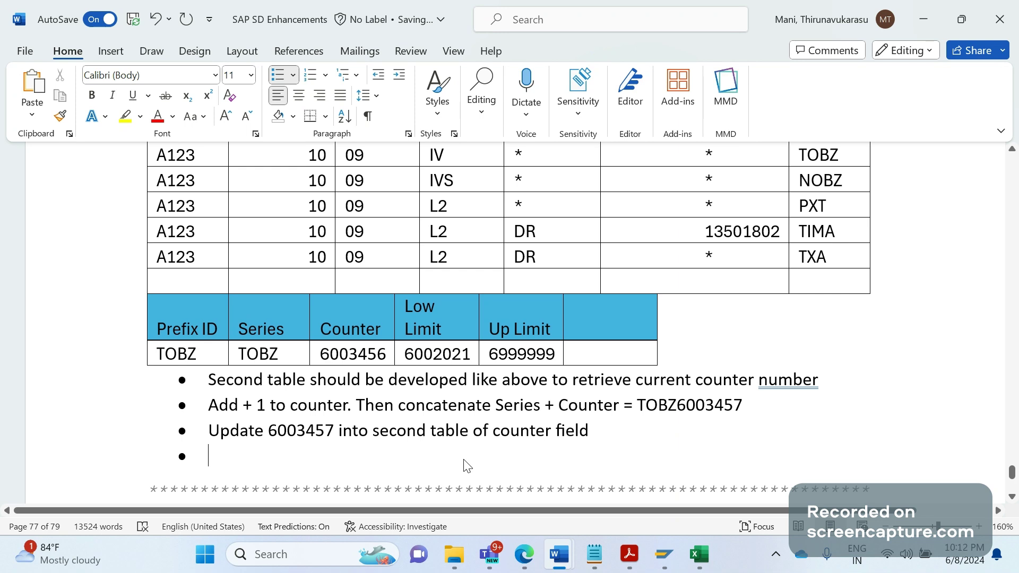
type("p")
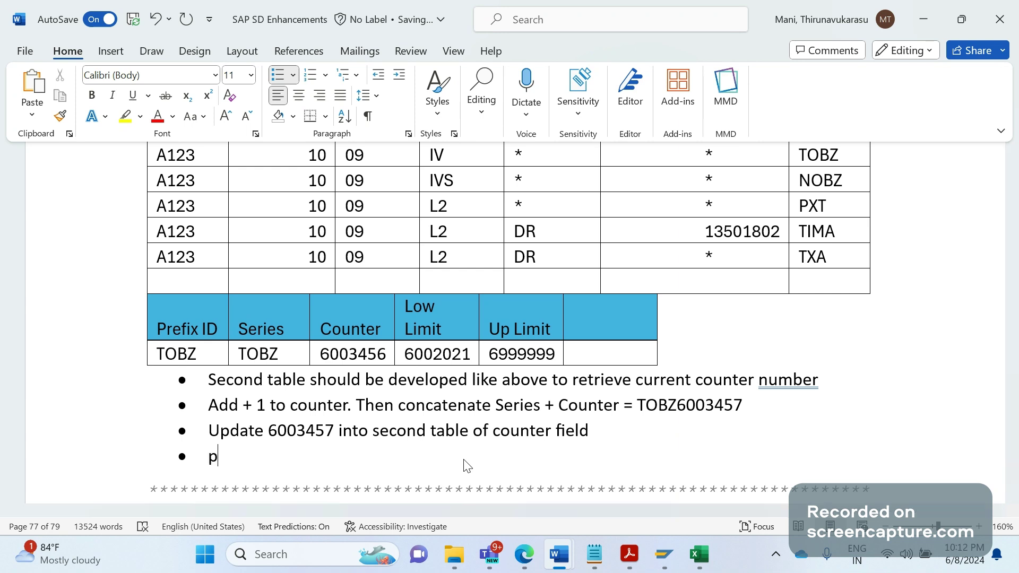
type("ass TOBZ6")
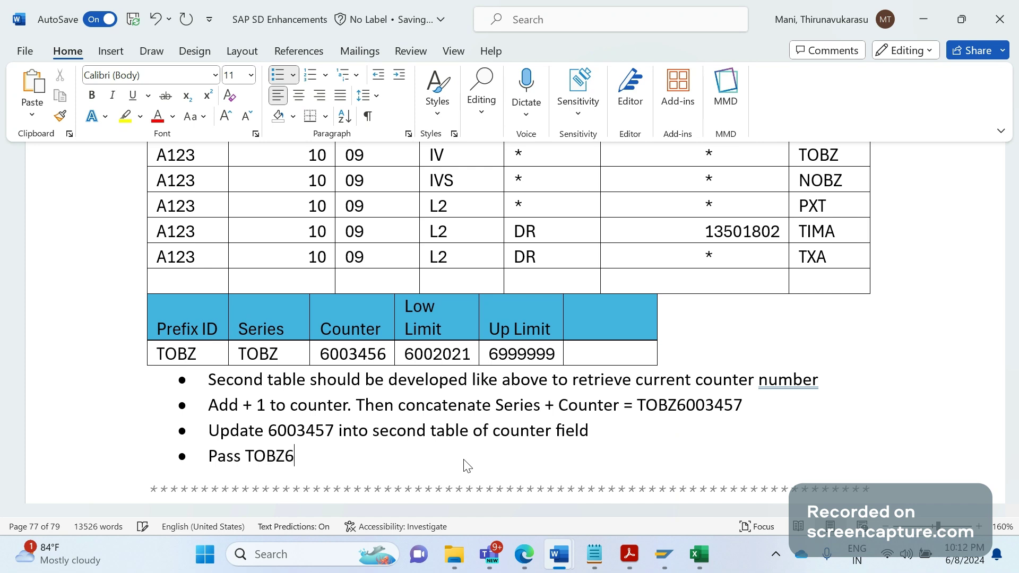
type("003457 to")
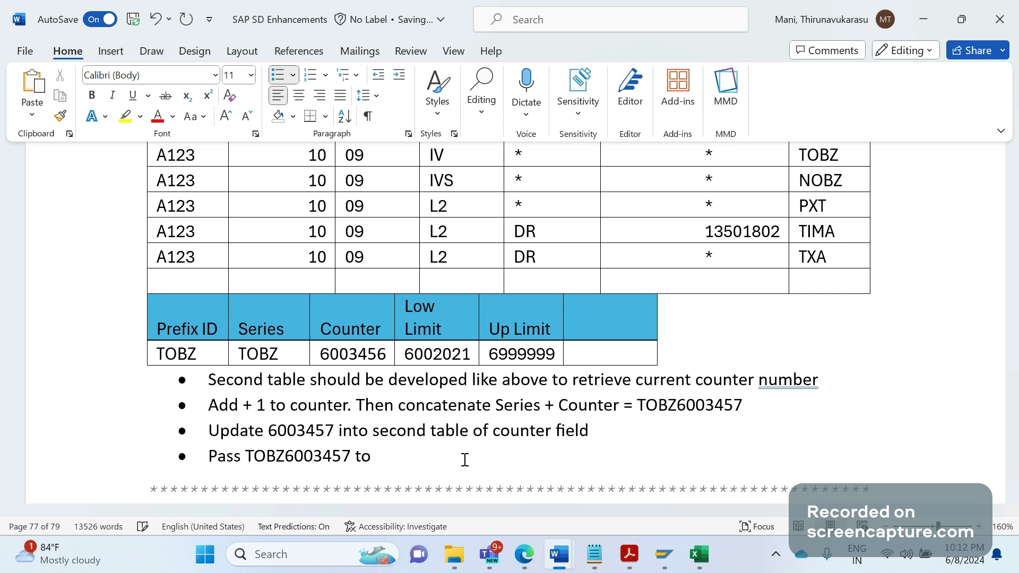
type(" VBRK-XBLNR")
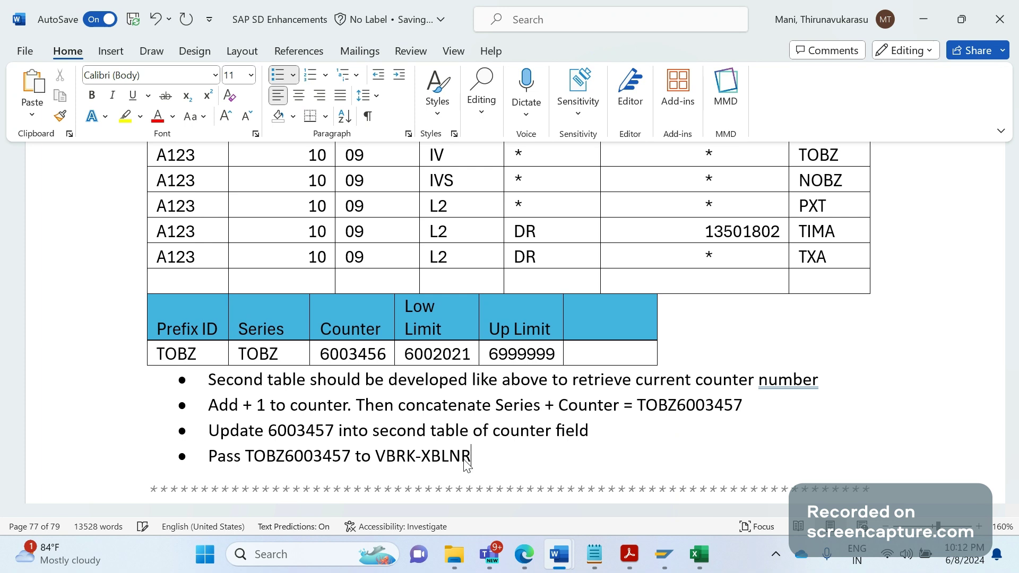
key("Page_Up")
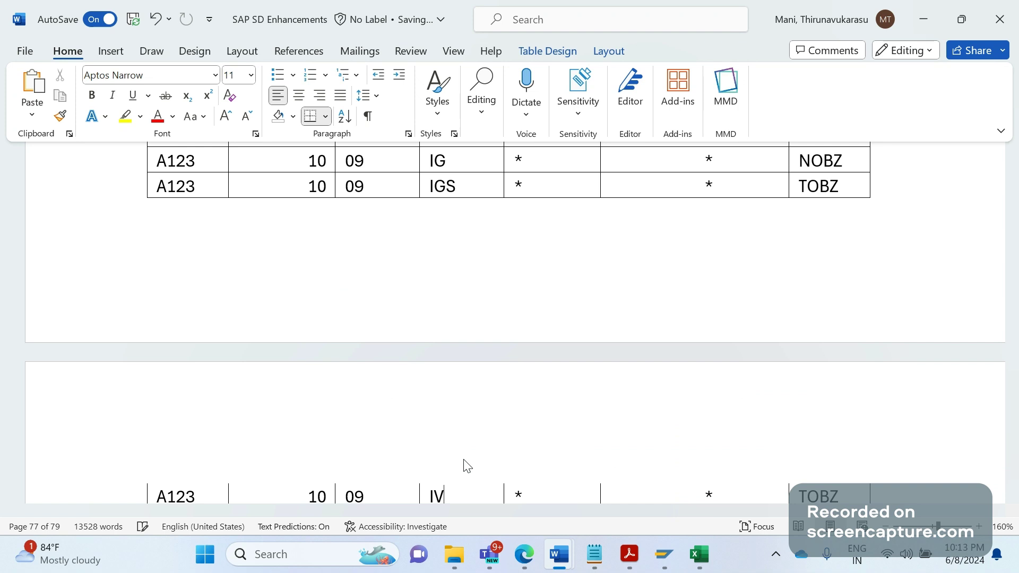
scroll(467, 465, "up", 3)
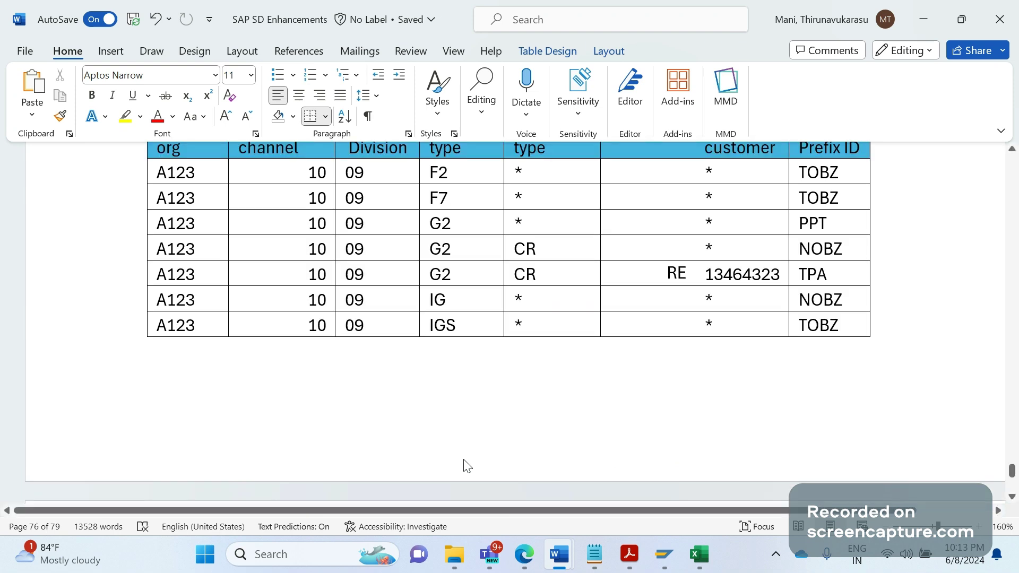
scroll(467, 466, "up", 7)
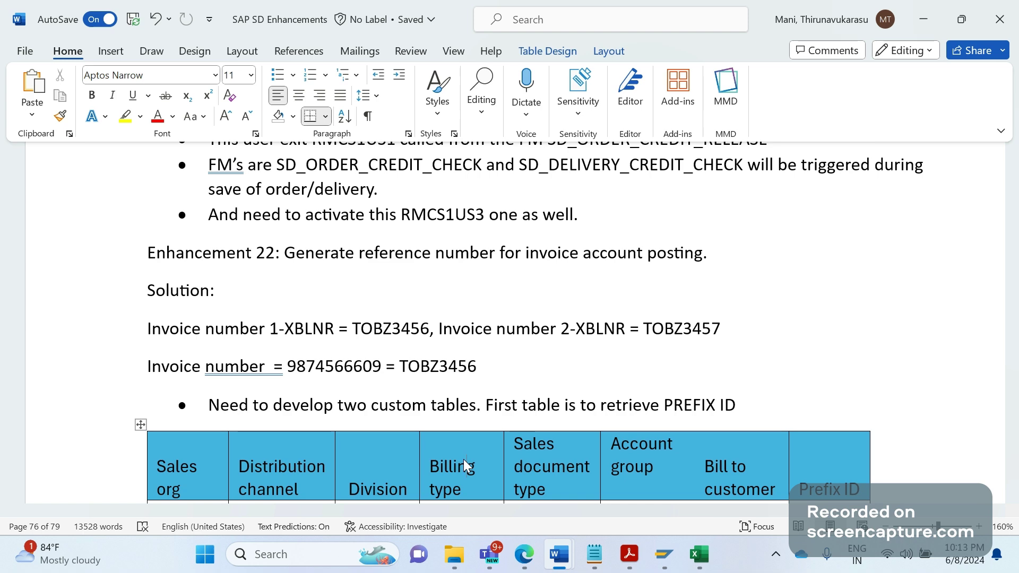
scroll(540, 437, "down", 5)
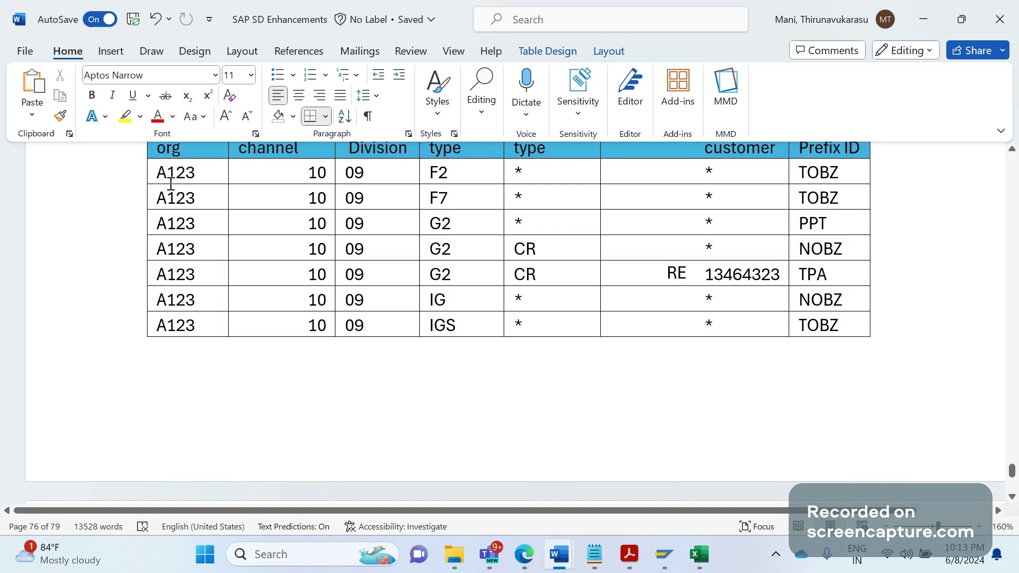
left_click_drag(171, 183, 699, 211)
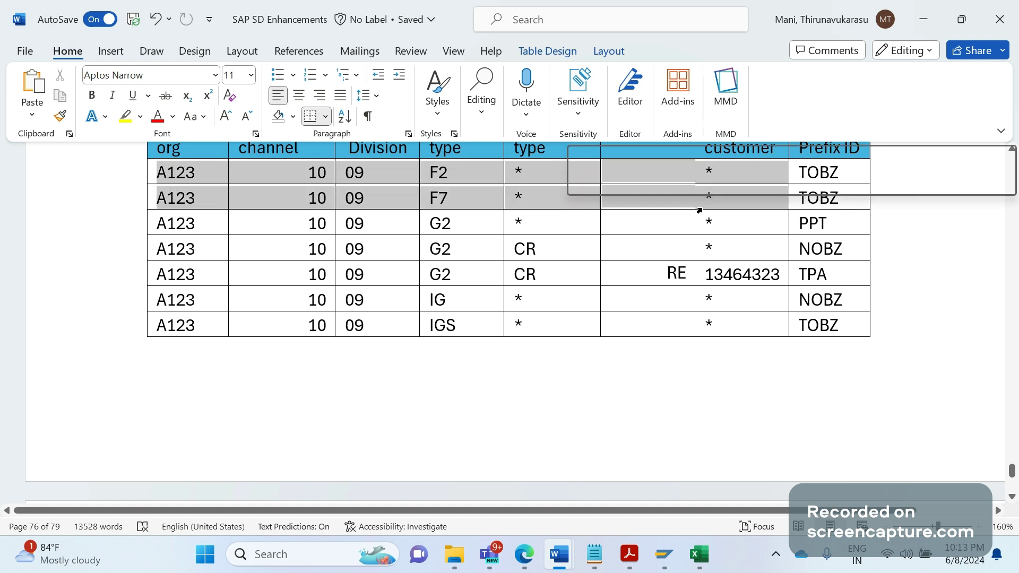
scroll(853, 234, "down", 5)
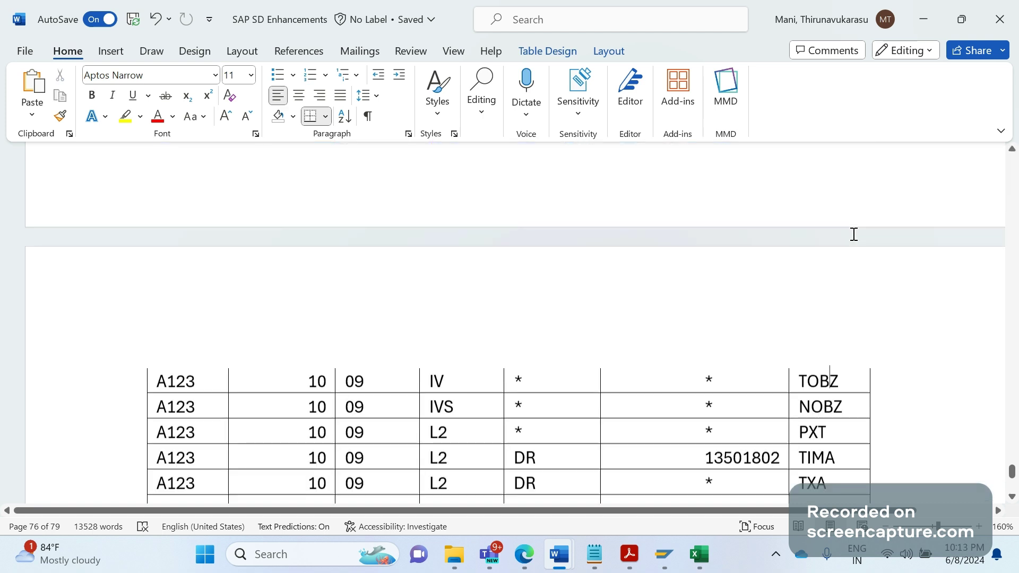
scroll(853, 234, "down", 3)
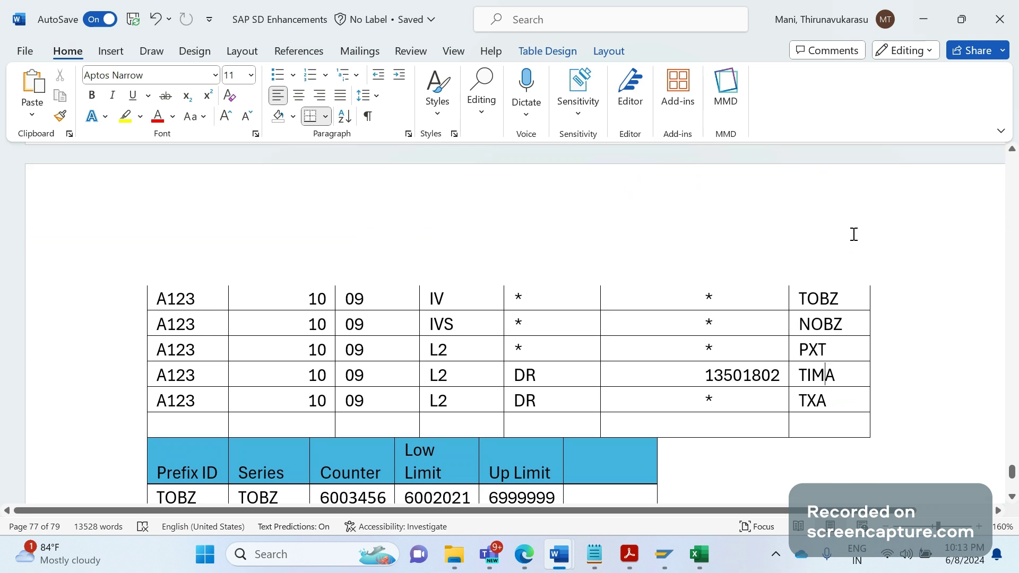
key("Down")
key("Down")
key("Down")
key("Down")
key("Down")
key("Down")
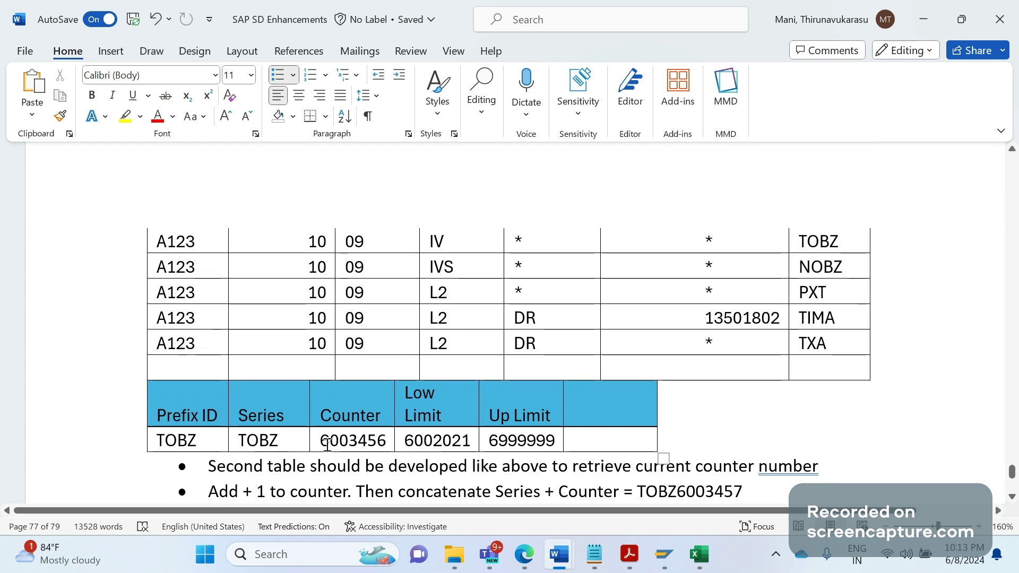
Check the TOBZ series and counter values in the counter table and the XBLNR bullet
left_click(368, 450)
left_click(386, 444)
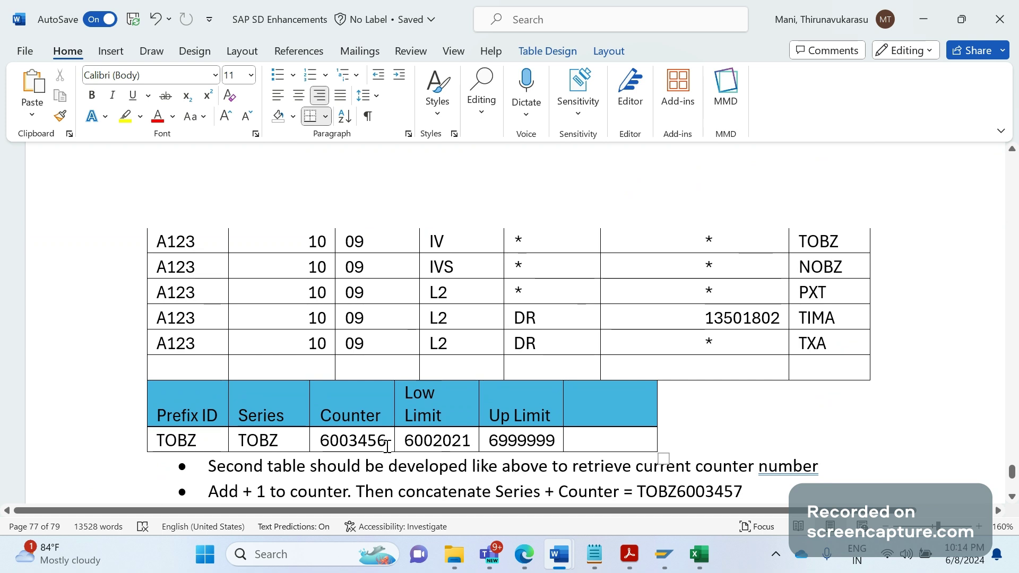
left_click(268, 444)
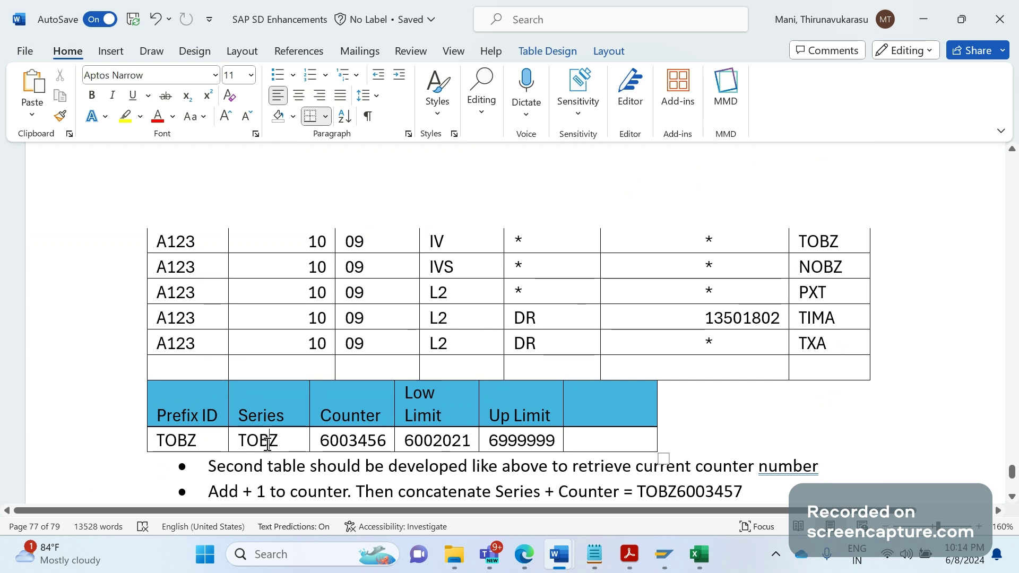
left_click(324, 448)
key("Down")
key("Down")
key("Down")
key("Down")
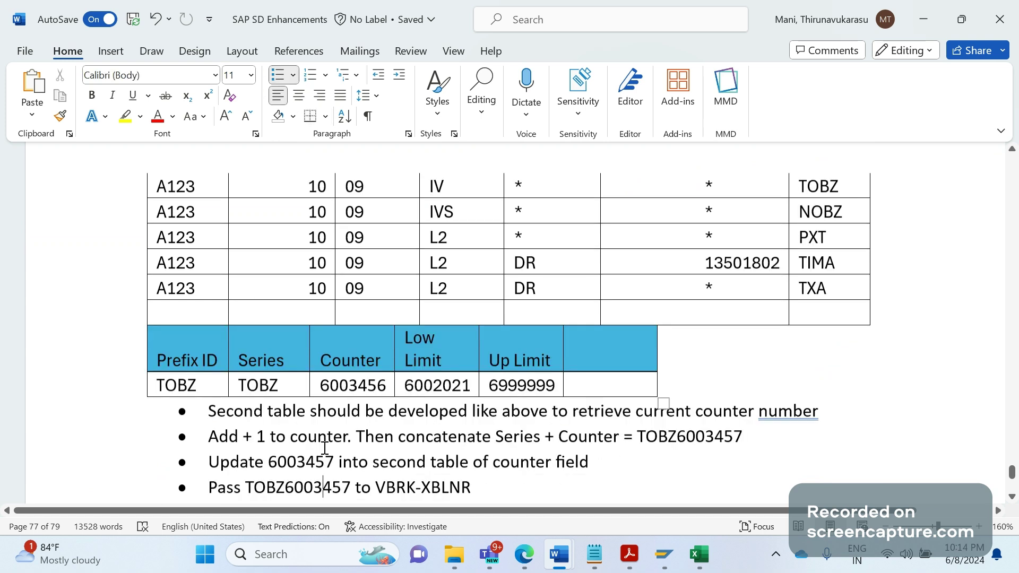
key("Down")
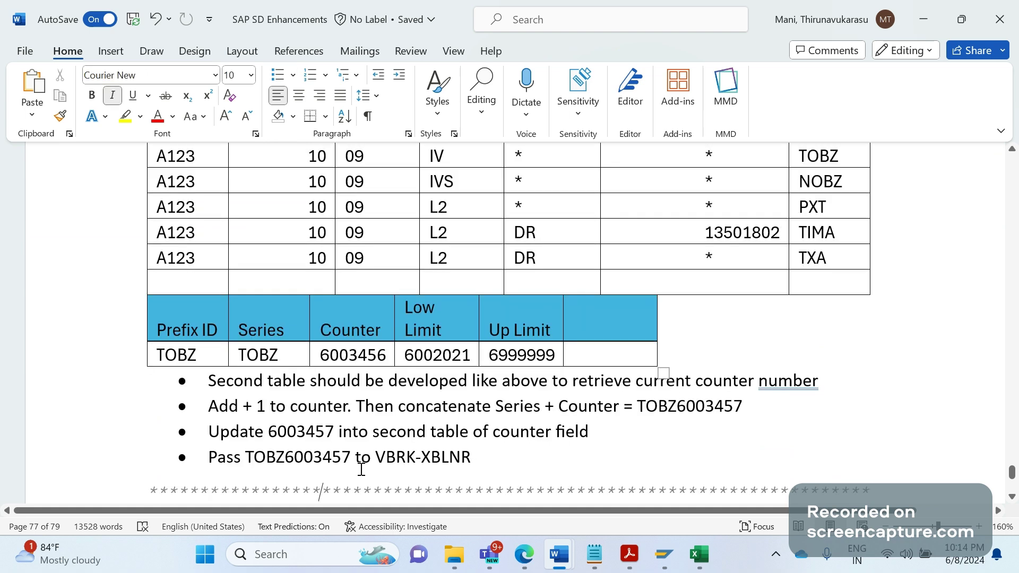
left_click_drag(487, 466, 427, 450)
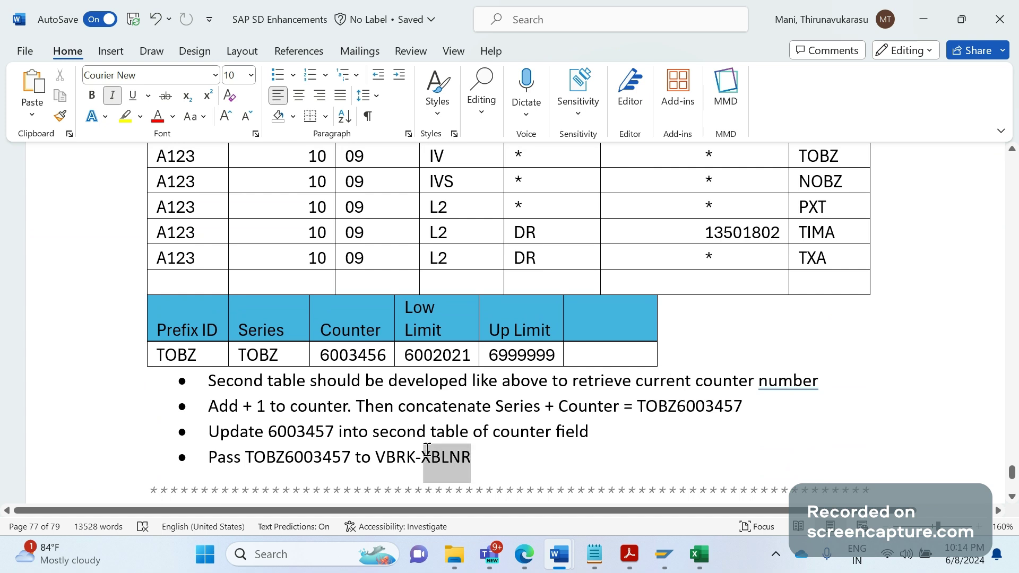
Add a new bullet 'RV60AFZZ' below the VBRK-XBLNR step
left_click(537, 460)
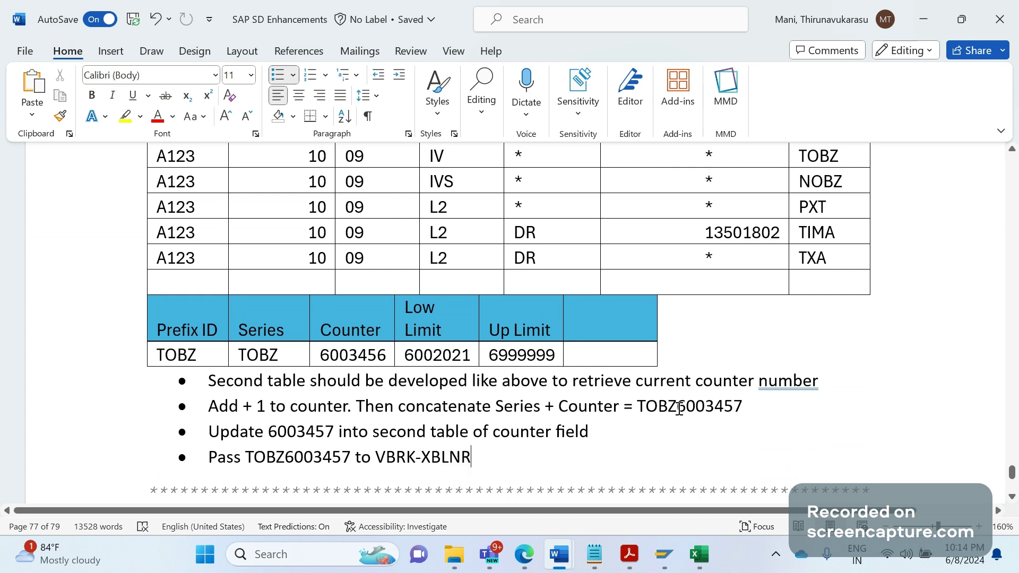
left_click_drag(678, 408, 724, 408)
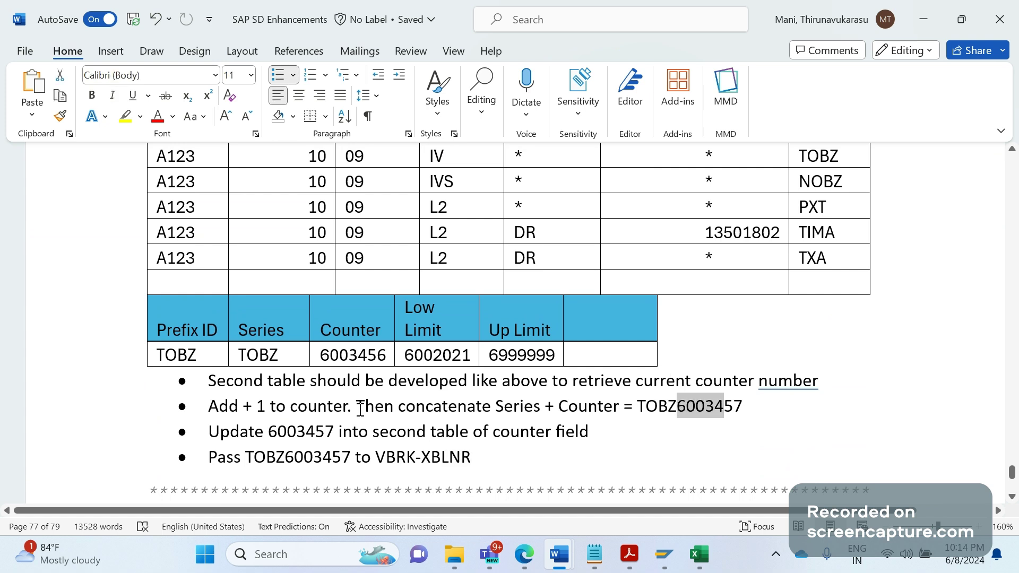
left_click(340, 366)
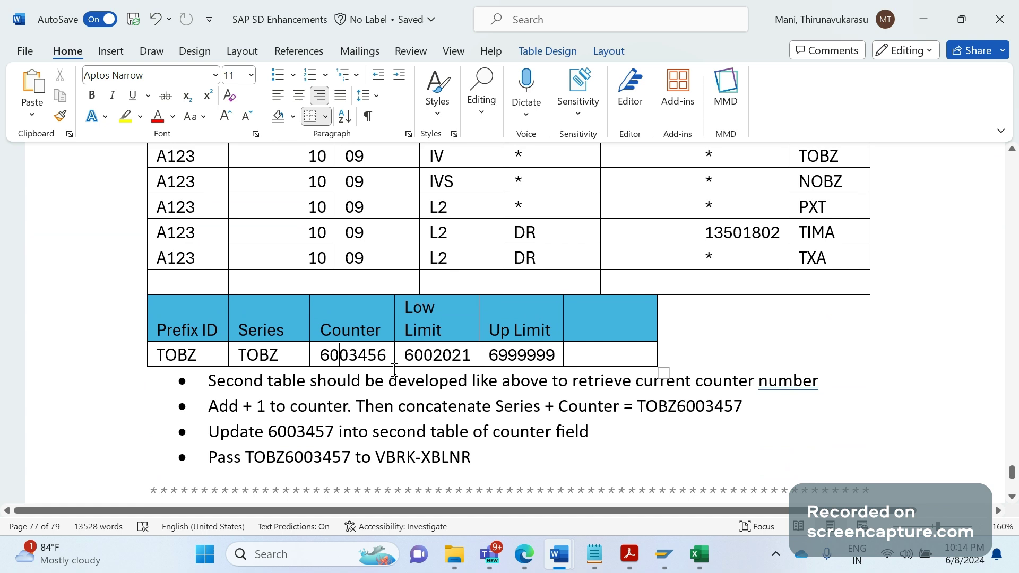
left_click(505, 452)
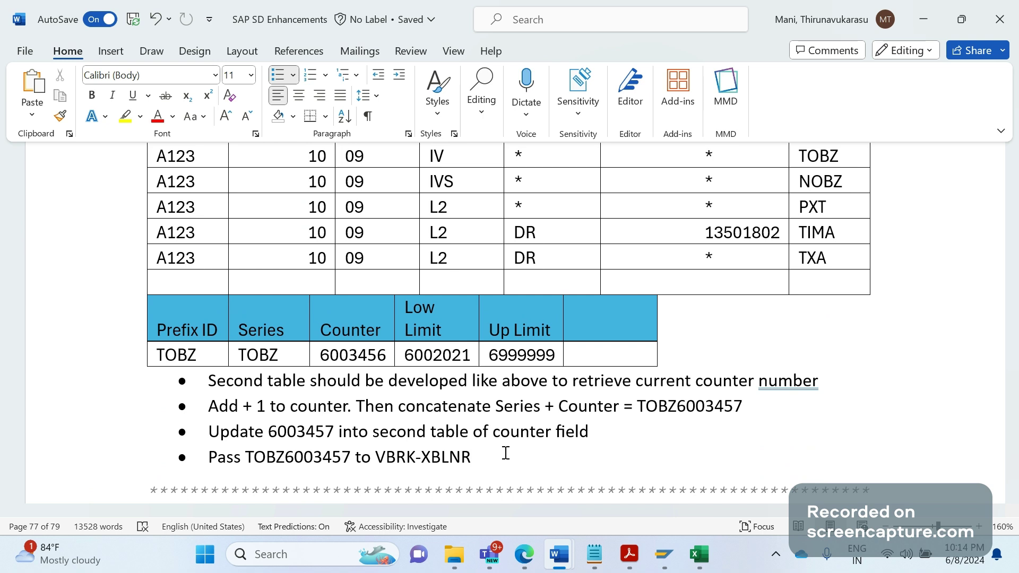
key("Return")
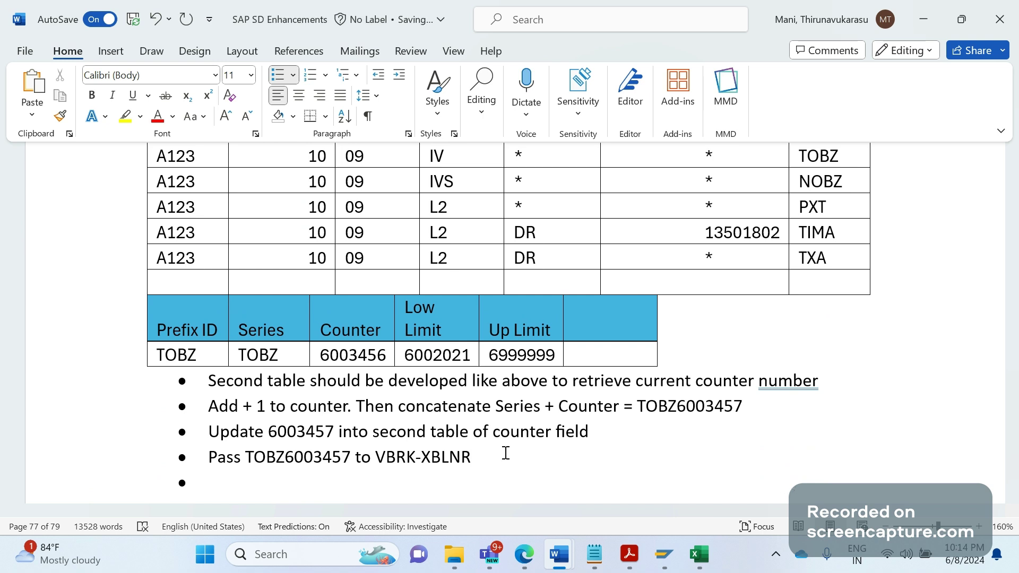
type("RV60AFZ")
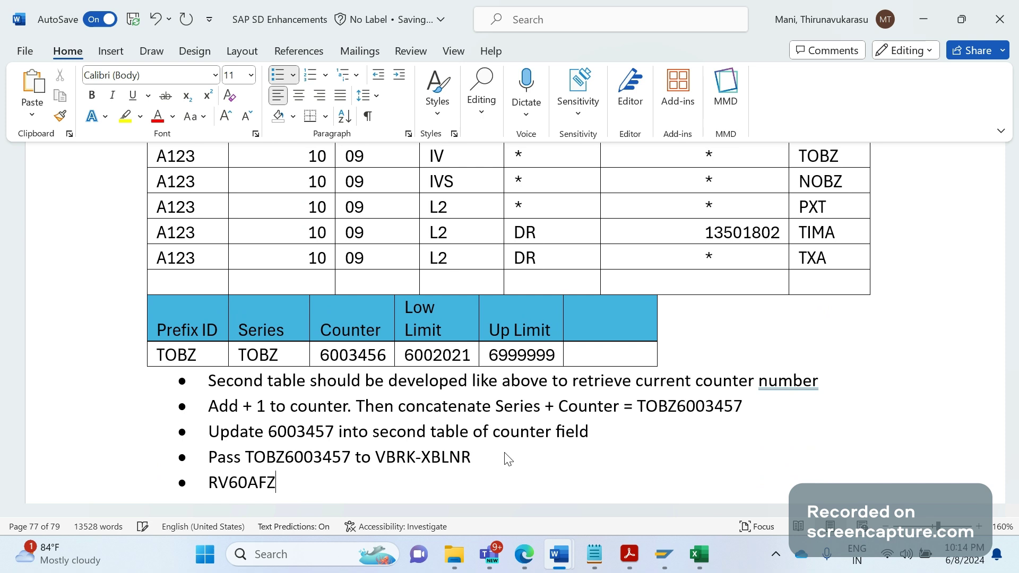
type("Z")
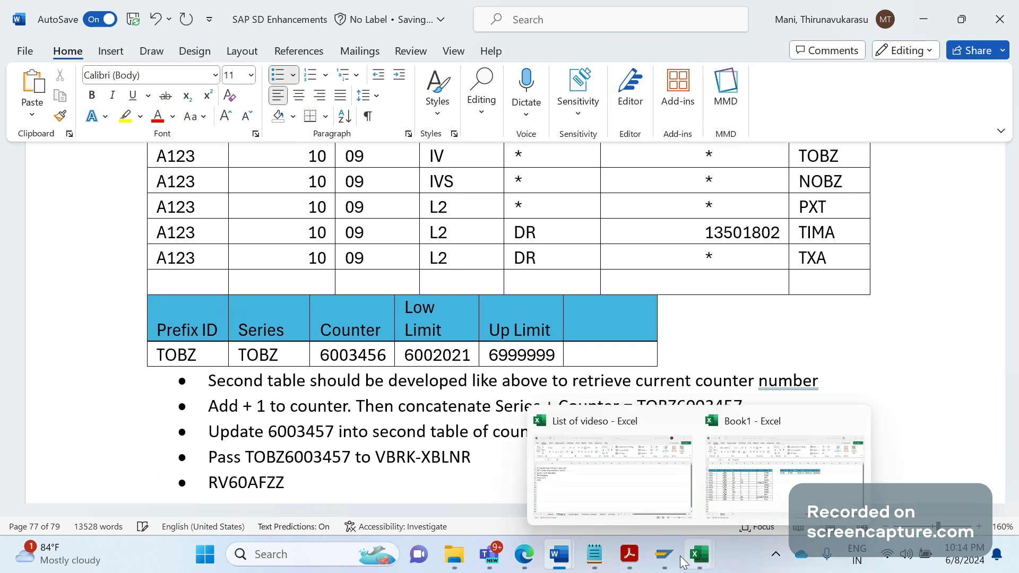
Switch to SAP and open the ABAP Editor via /NSE with program RV60AFZZ
left_click(664, 554)
left_click(649, 484)
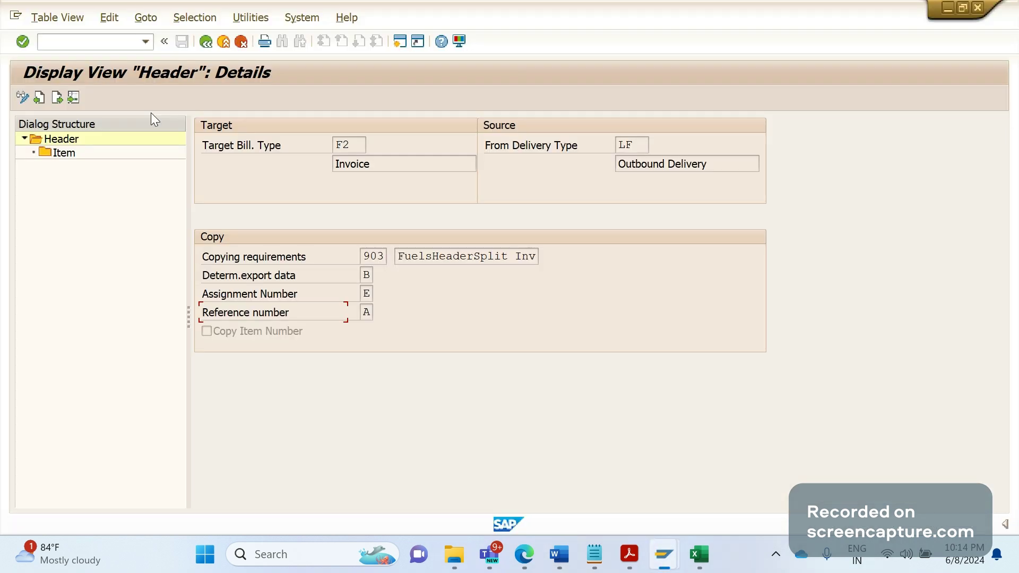
type("/NSE")
key("Return")
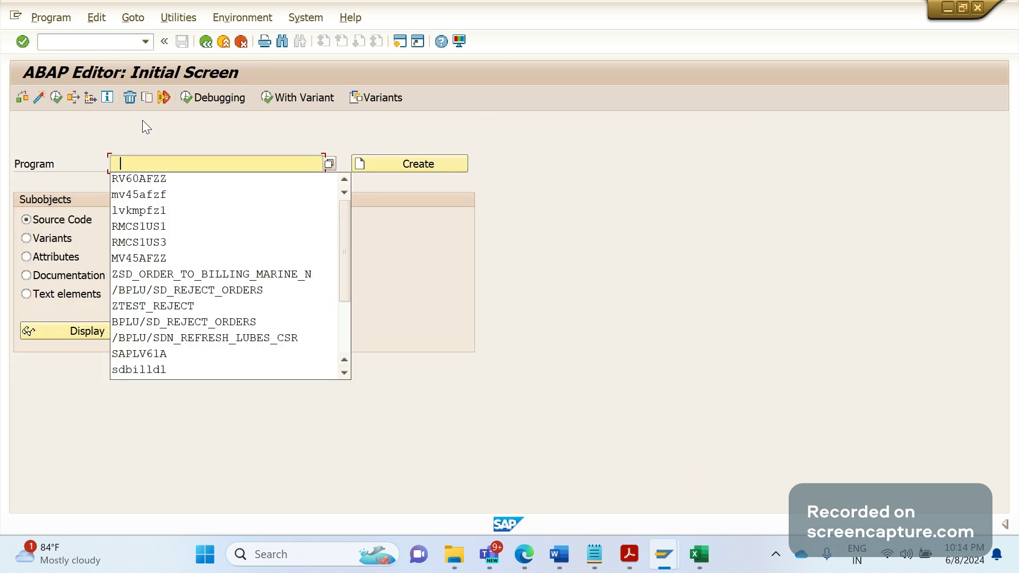
key("Down")
key("Return")
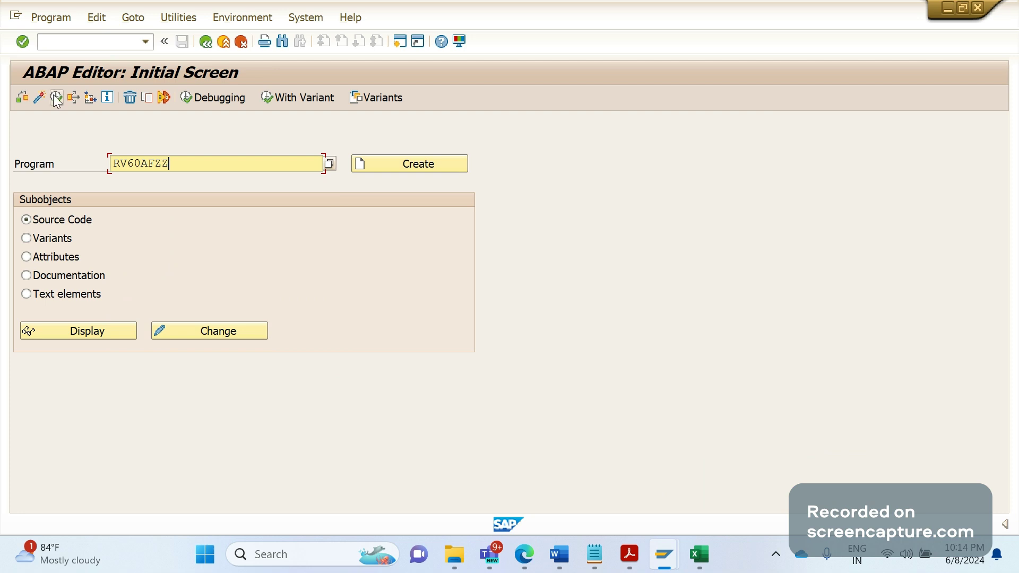
left_click(56, 98)
Run a where-used list on RV60AFZZ, open SAPLV60A (Billing), then go back
left_click(73, 99)
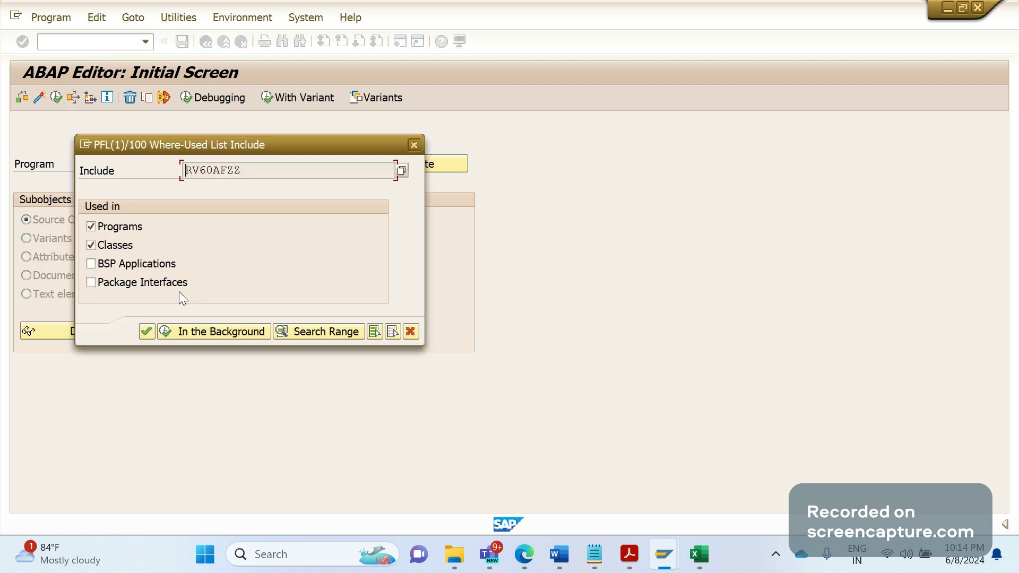
left_click(147, 331)
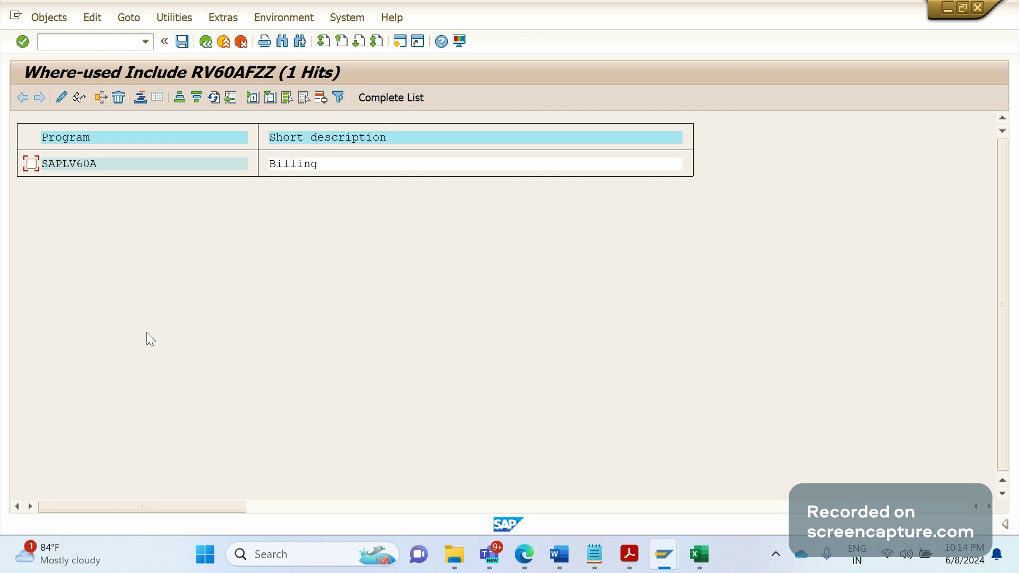
double_click(310, 170)
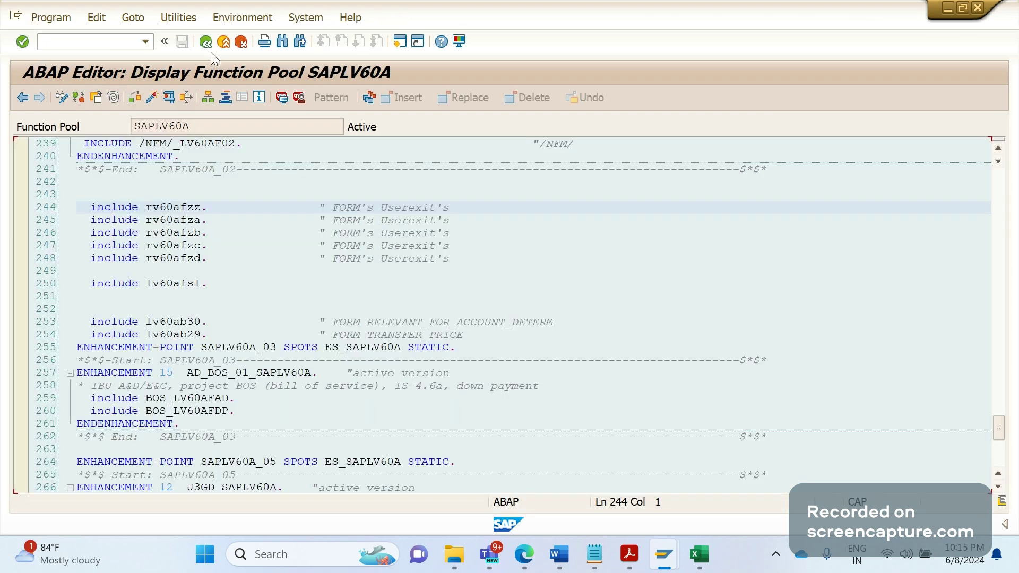
left_click(206, 46)
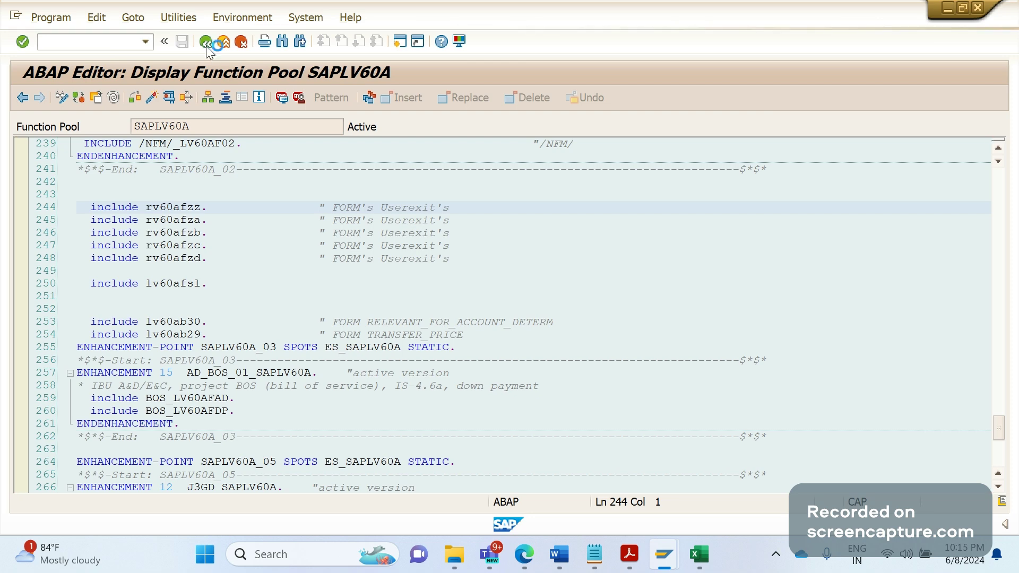
Run a where-used list on ZEXS_RV60AFZZ and open enhancement /BPLU/SDN_POPULATE_COMM in RV60AFZZ
left_click(205, 45)
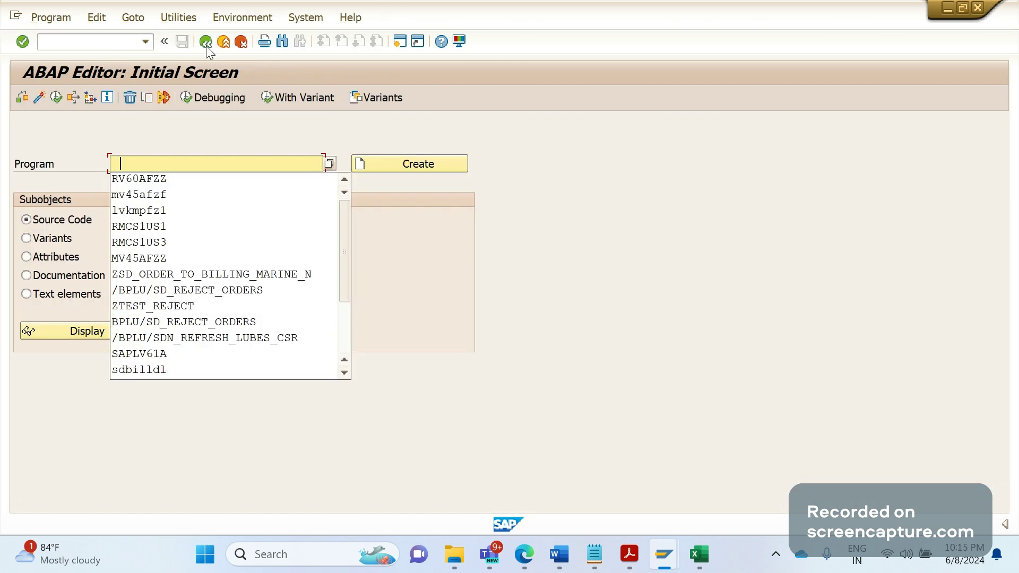
type("ZE")
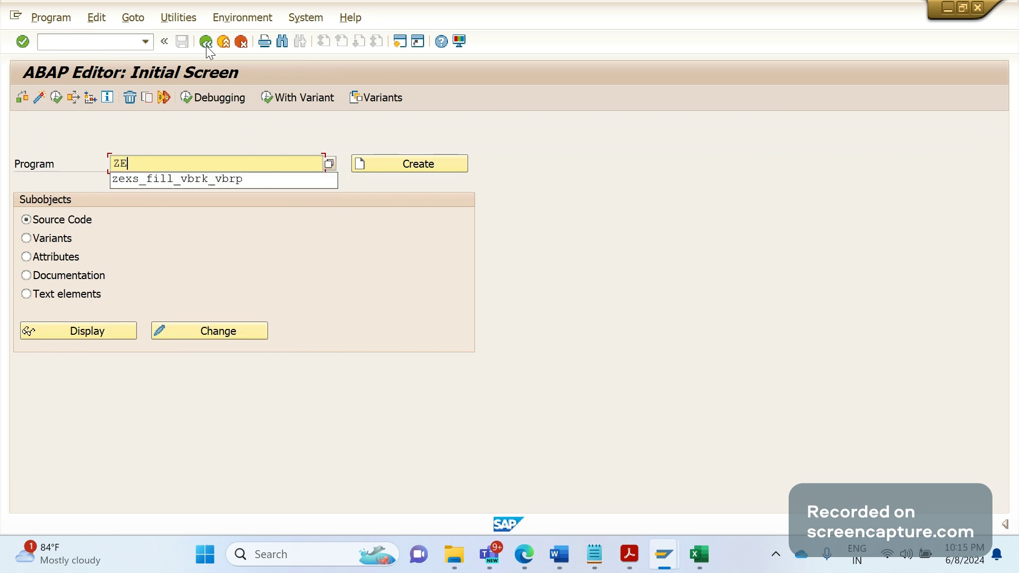
type("XS_RV60AFZZ")
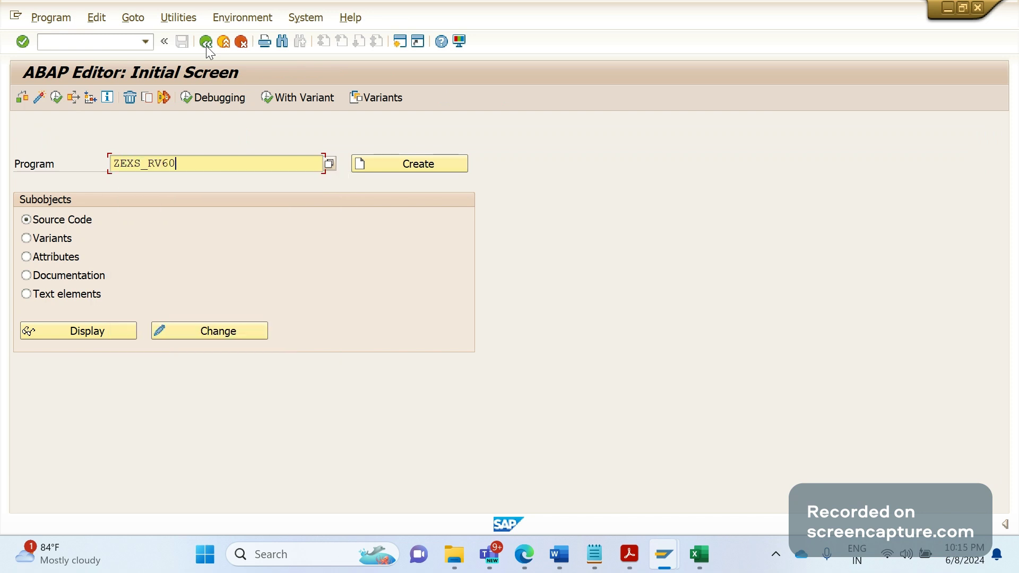
left_click(88, 98)
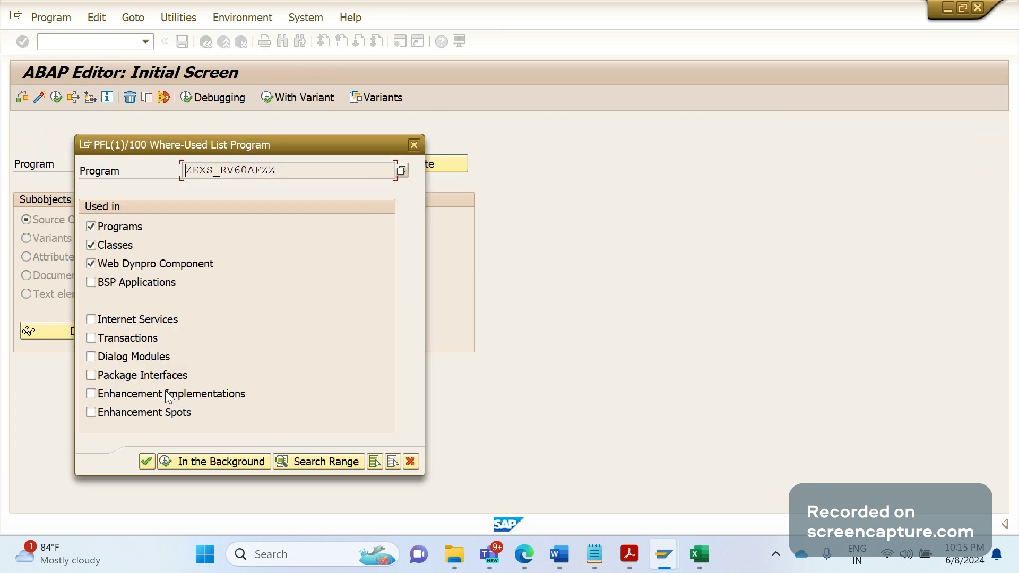
left_click(147, 459)
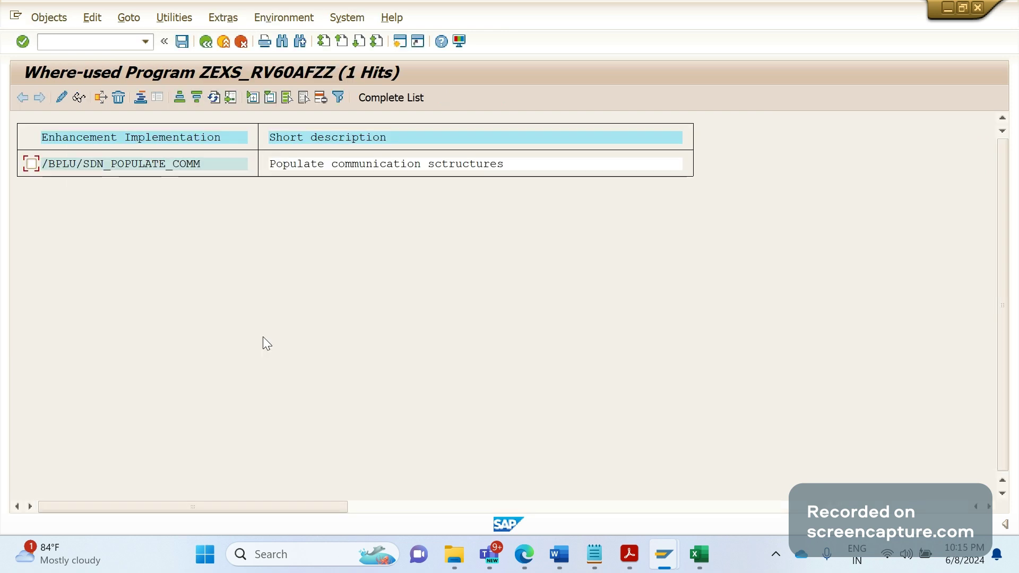
double_click(399, 168)
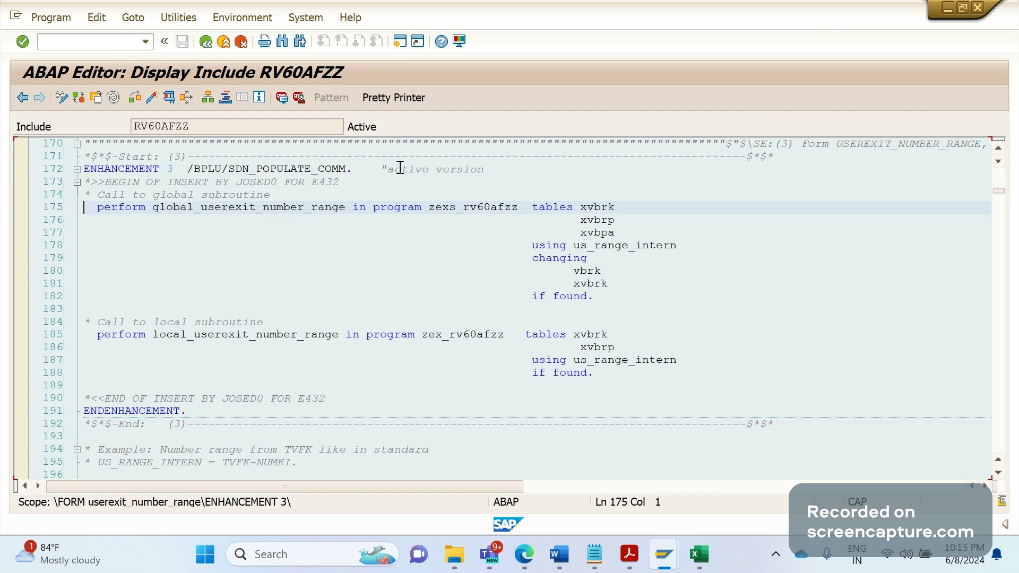
key("Page_Down")
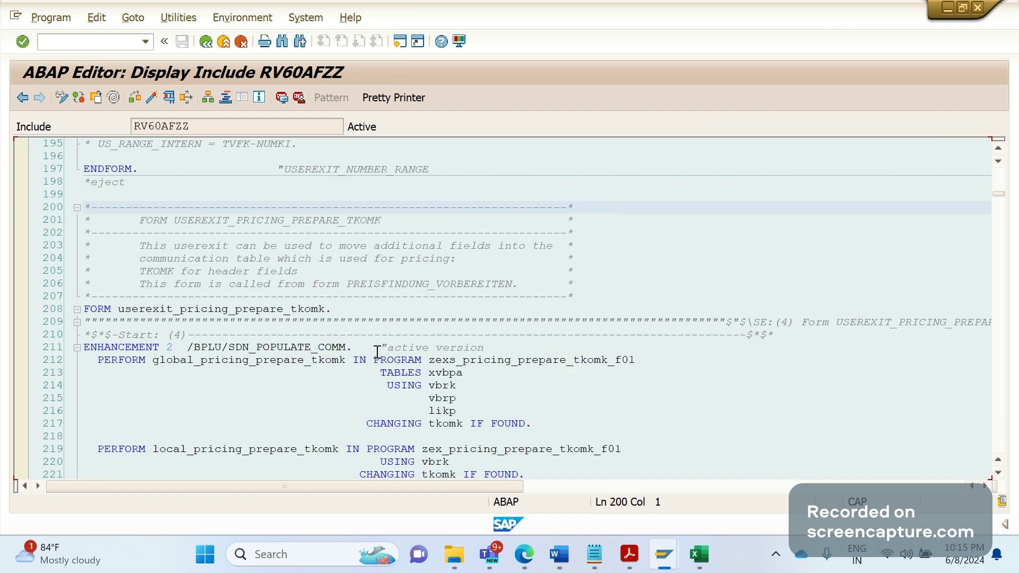
Return to Word after the RV60AFZZ bullet and move up toward the Enhancement 22 heading
key("alt+Tab")
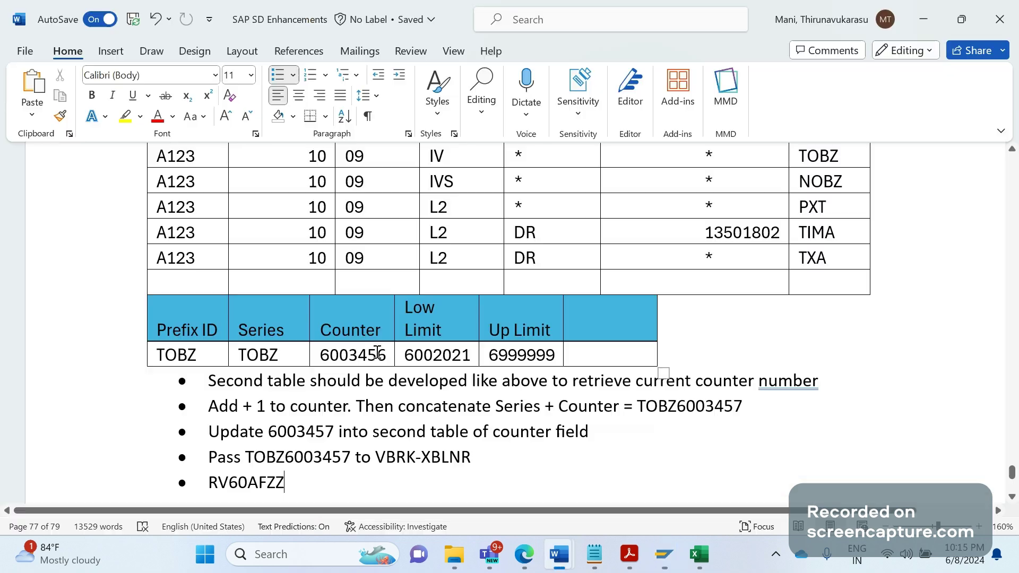
left_click(310, 487)
key("Page_Up")
key("Page_Up")
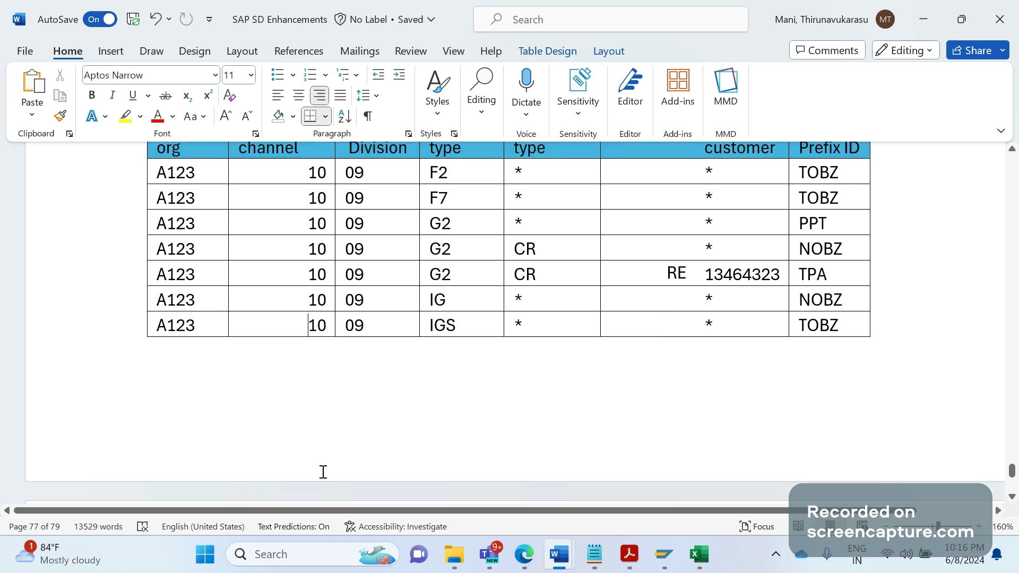